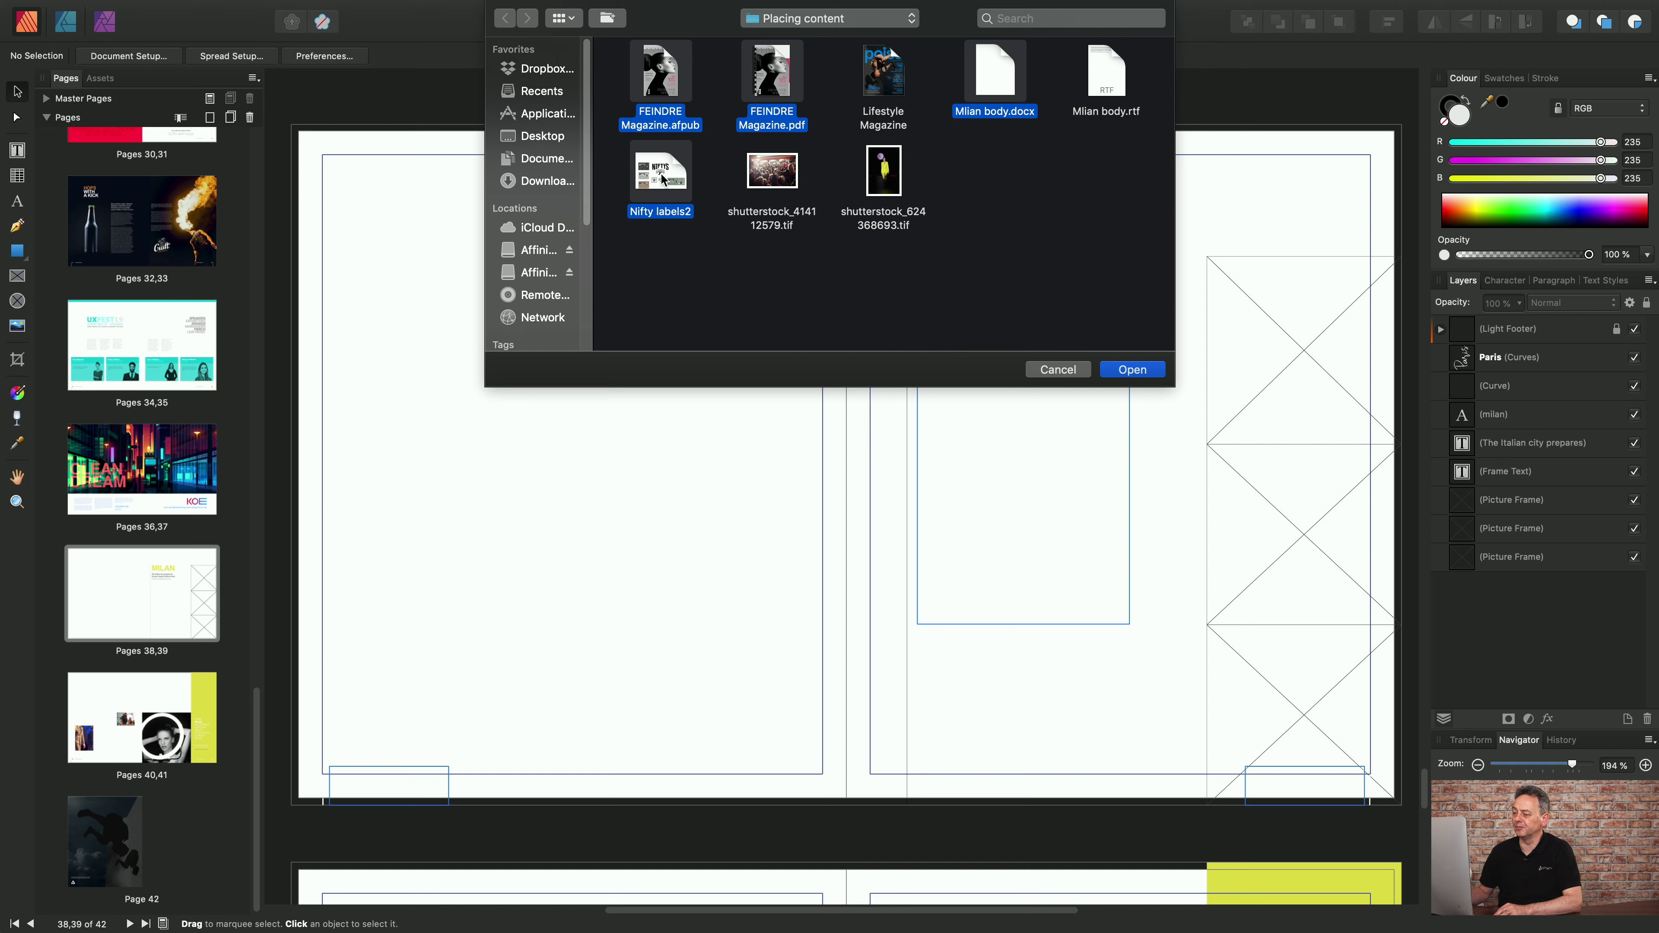
# - Add shutterstock_414112579.tif and shutterstock_624368693.tif to the files selected for placing, and load the whole selection
pyautogui.keyDown('super'); pyautogui.click(777, 180); pyautogui.keyUp('super')
pyautogui.keyDown('super'); pyautogui.click(891, 183); pyautogui.keyUp('super')
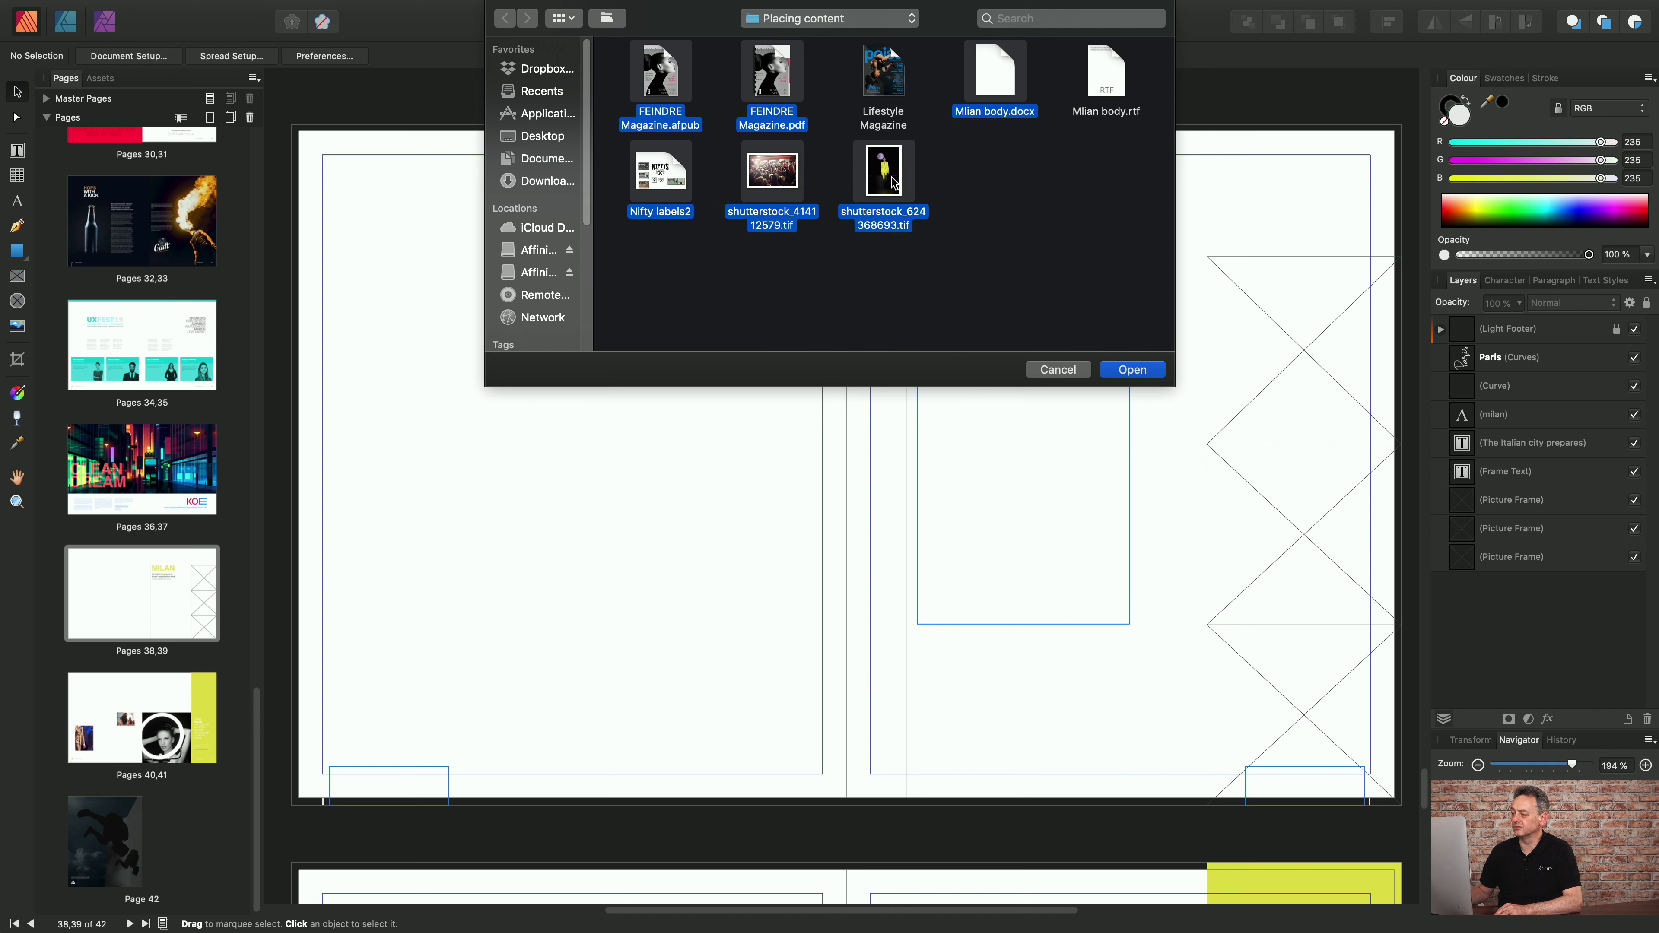
pyautogui.click(1135, 370)
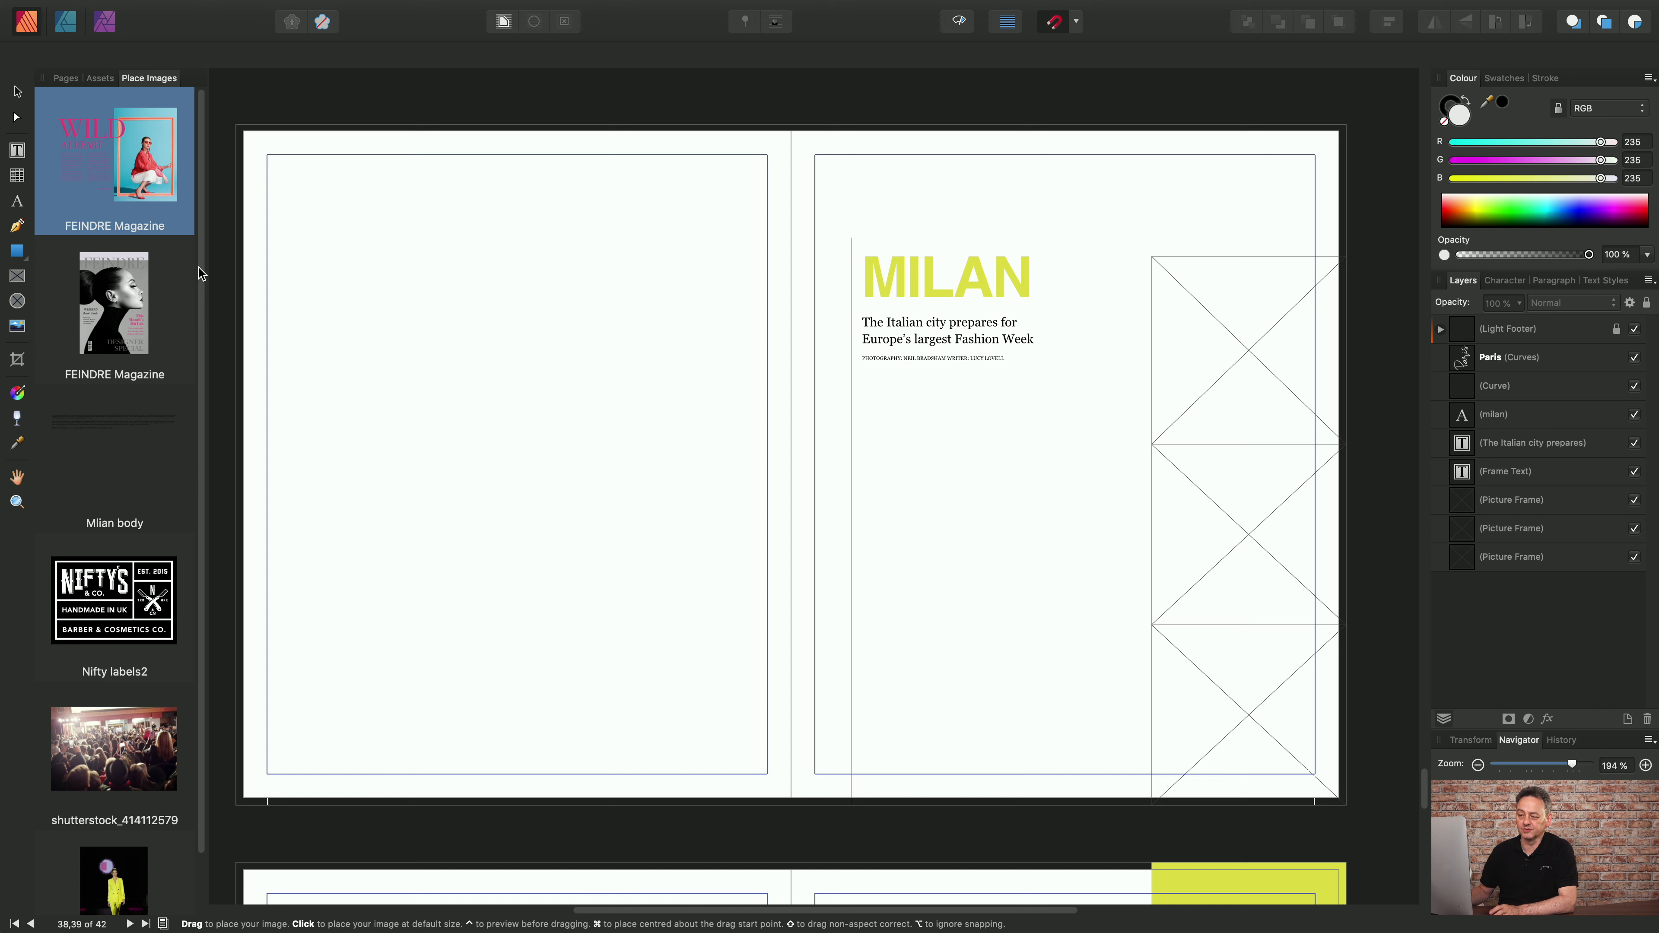
# - Place the shutterstock_624368693 image from the loaded files so it fills the left page of spread 38,39 out to the bleed
pyautogui.scroll(-2, 200, 273)
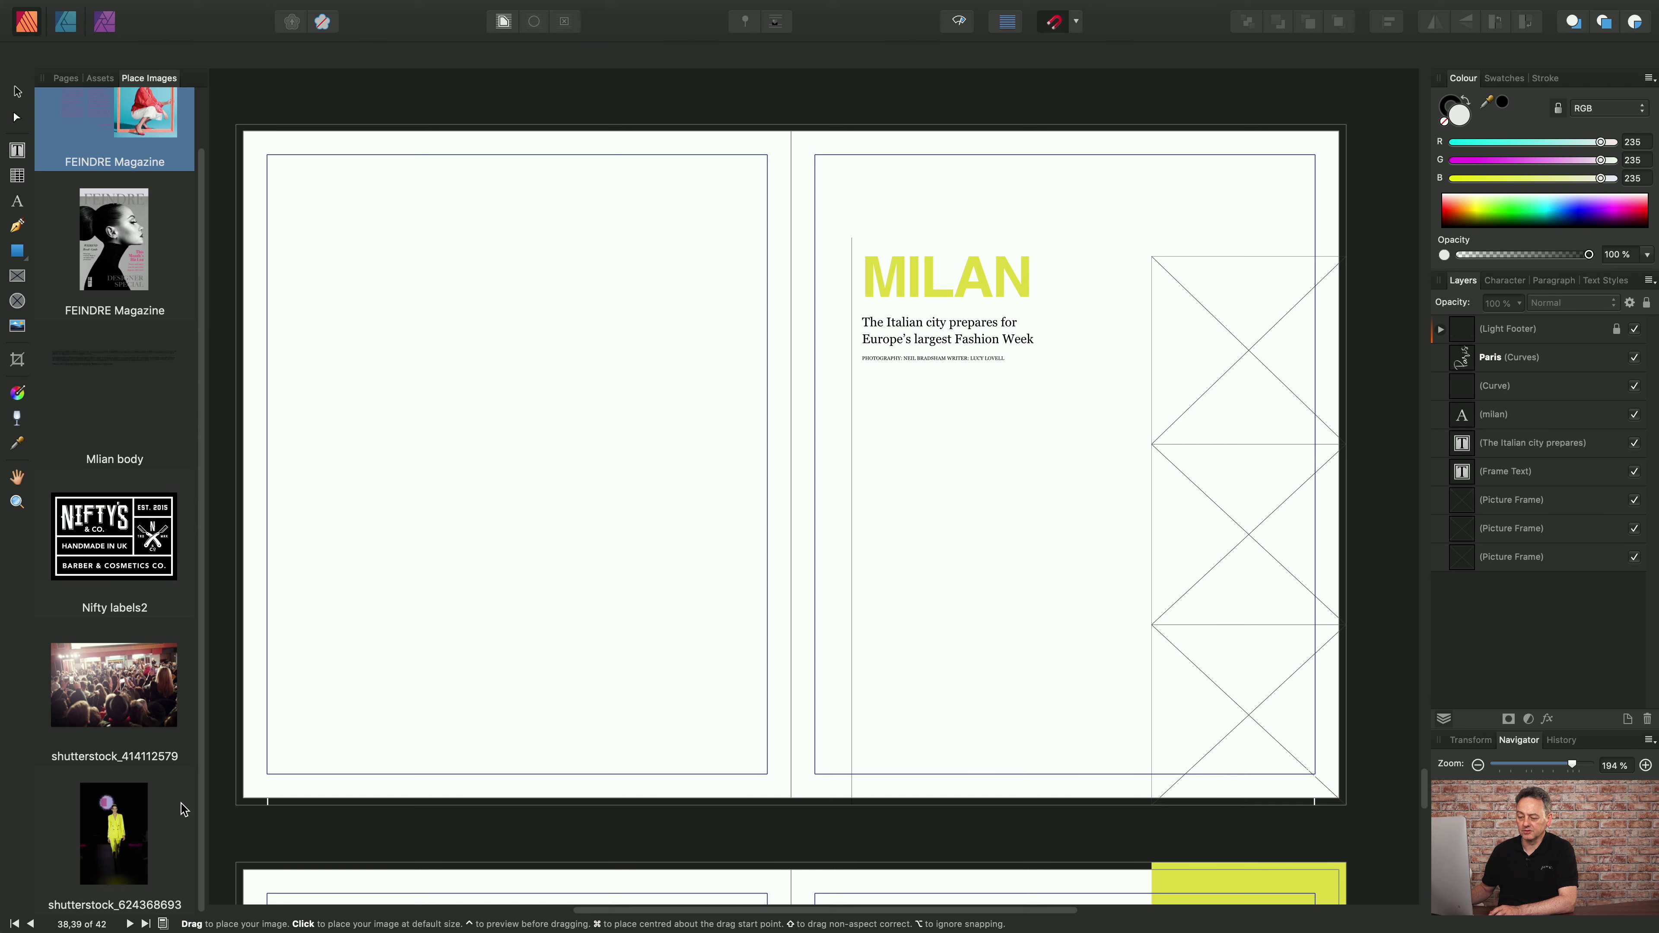
pyautogui.click(113, 858)
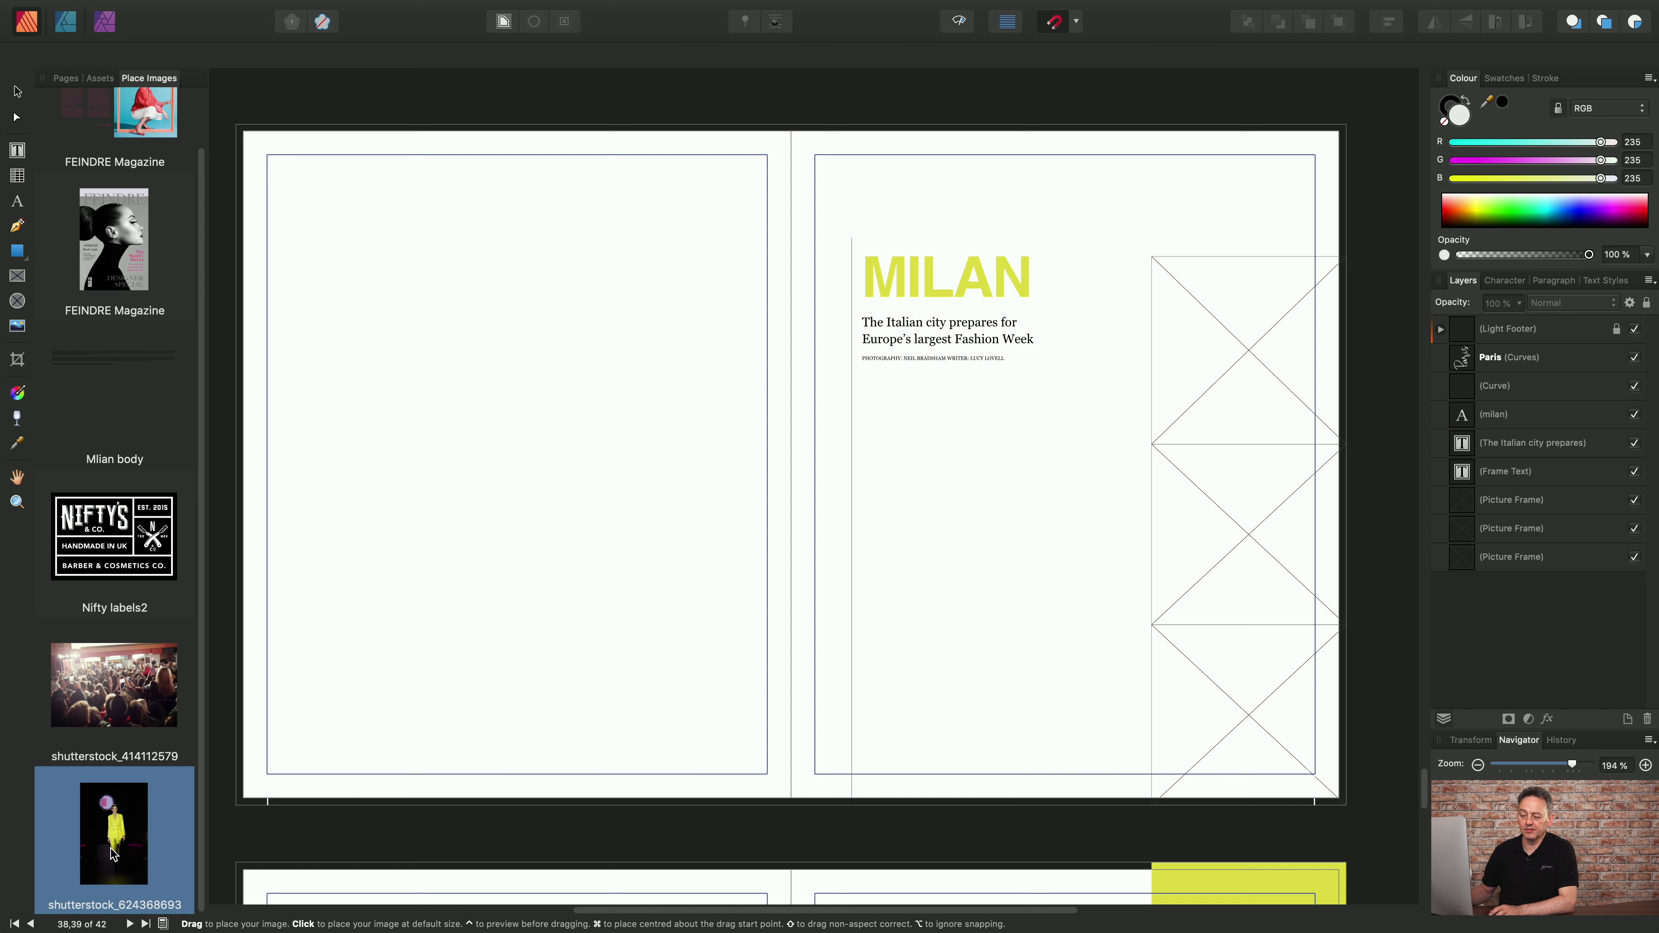
pyautogui.click(112, 713)
pyautogui.click(137, 547)
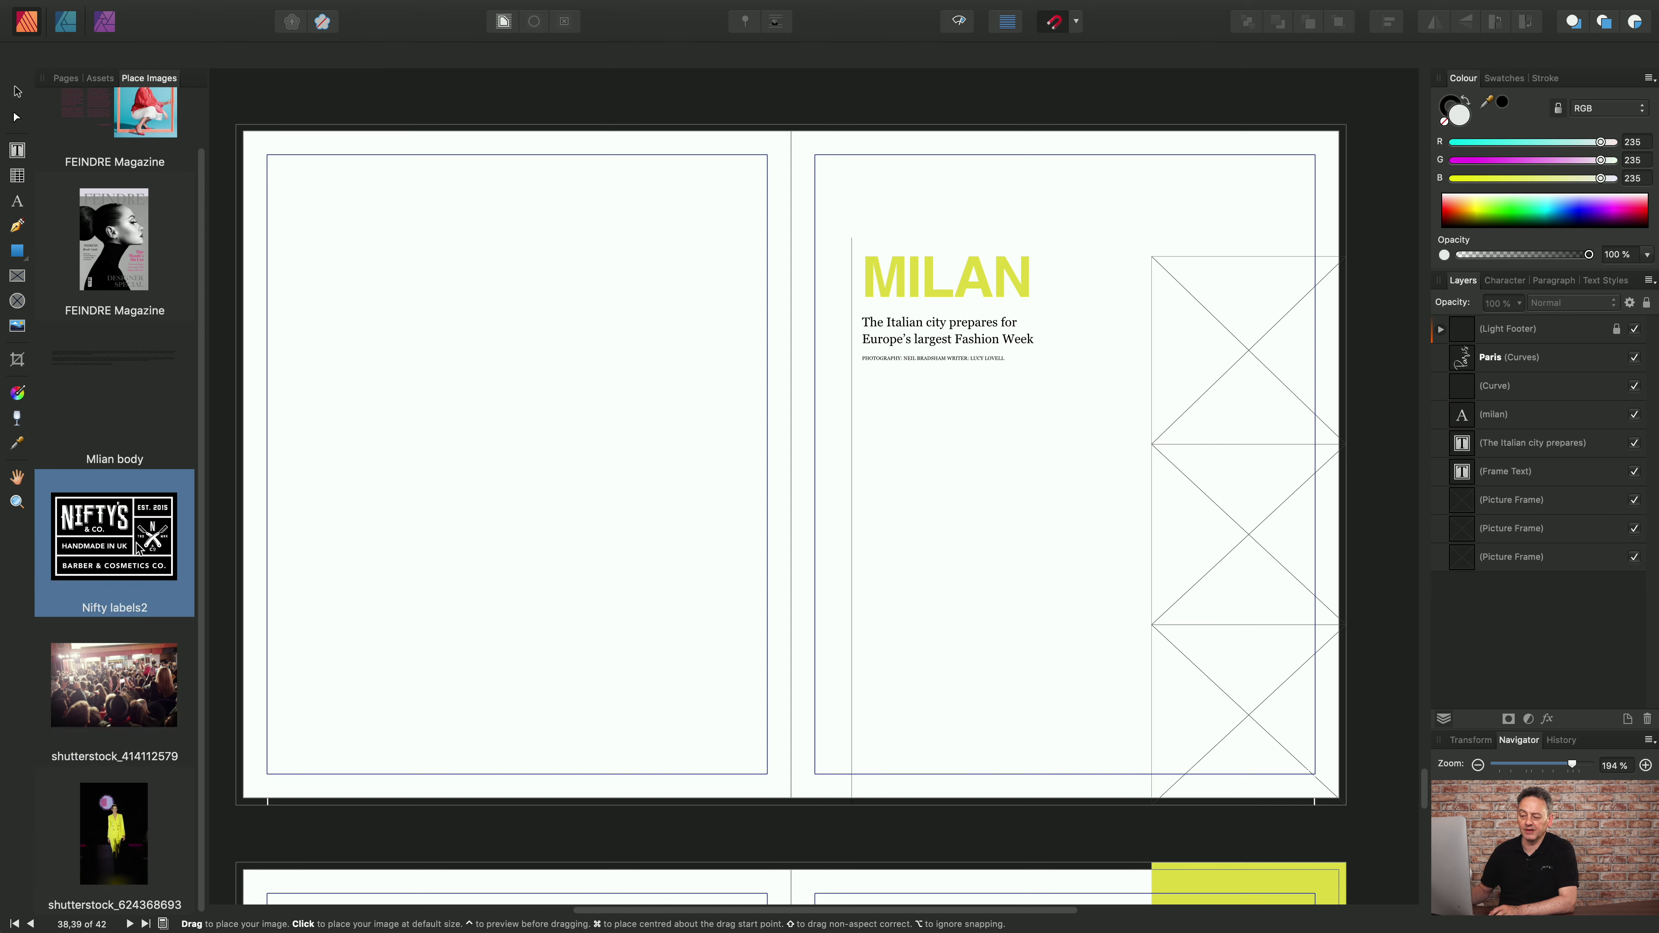
pyautogui.click(102, 429)
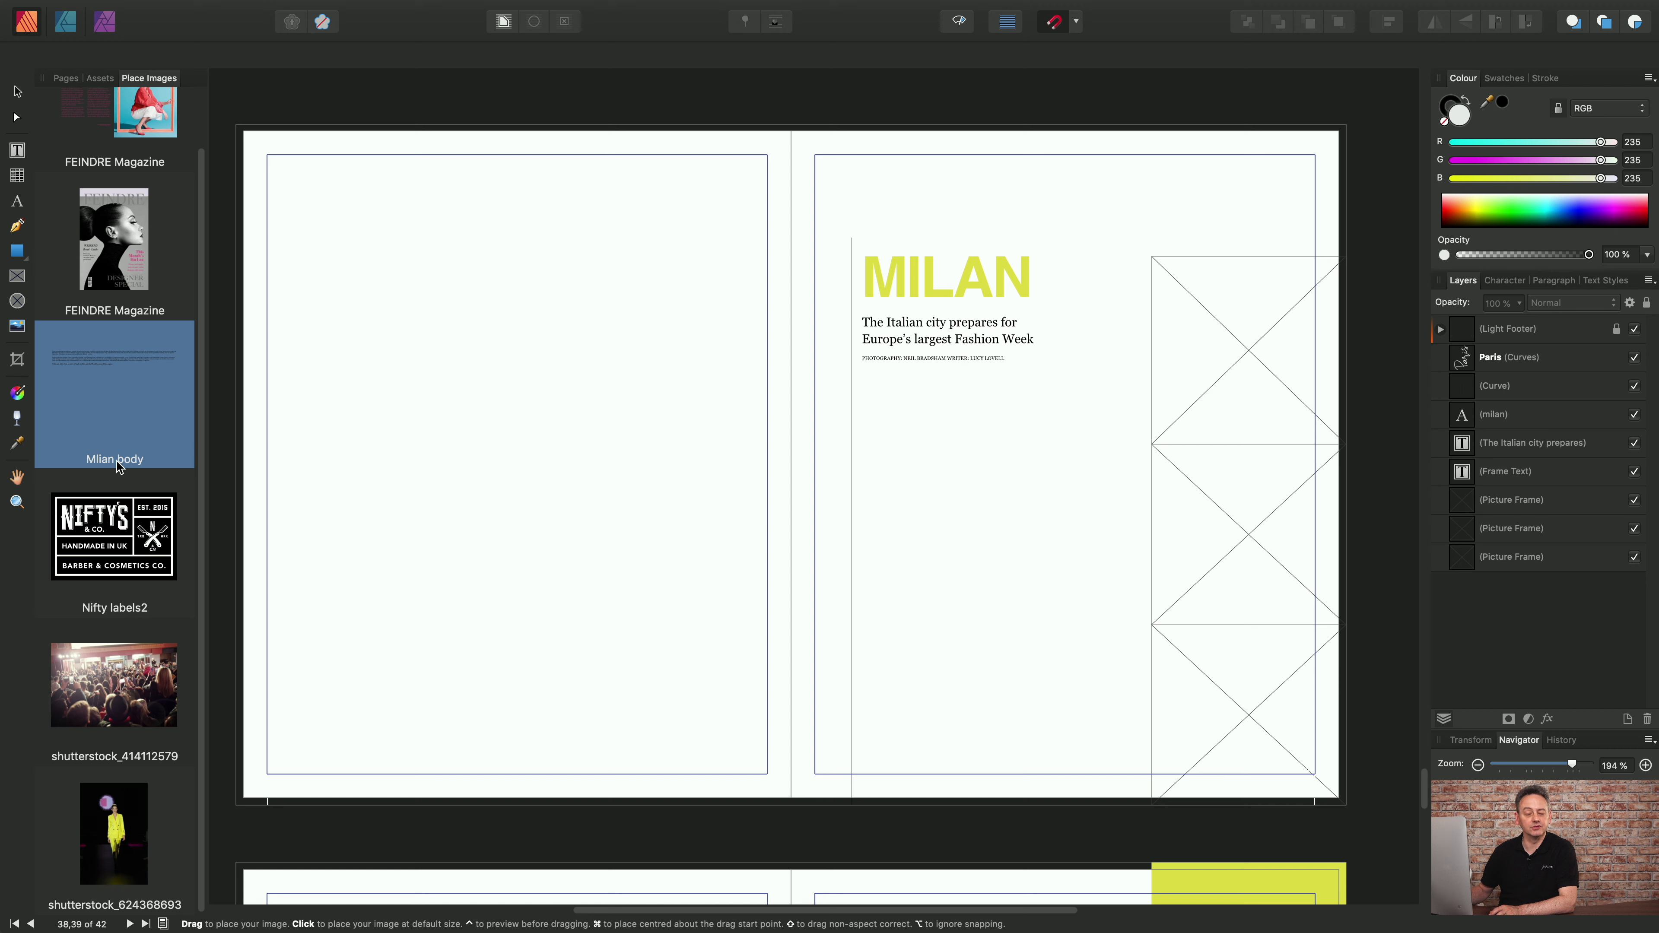
pyautogui.click(110, 820)
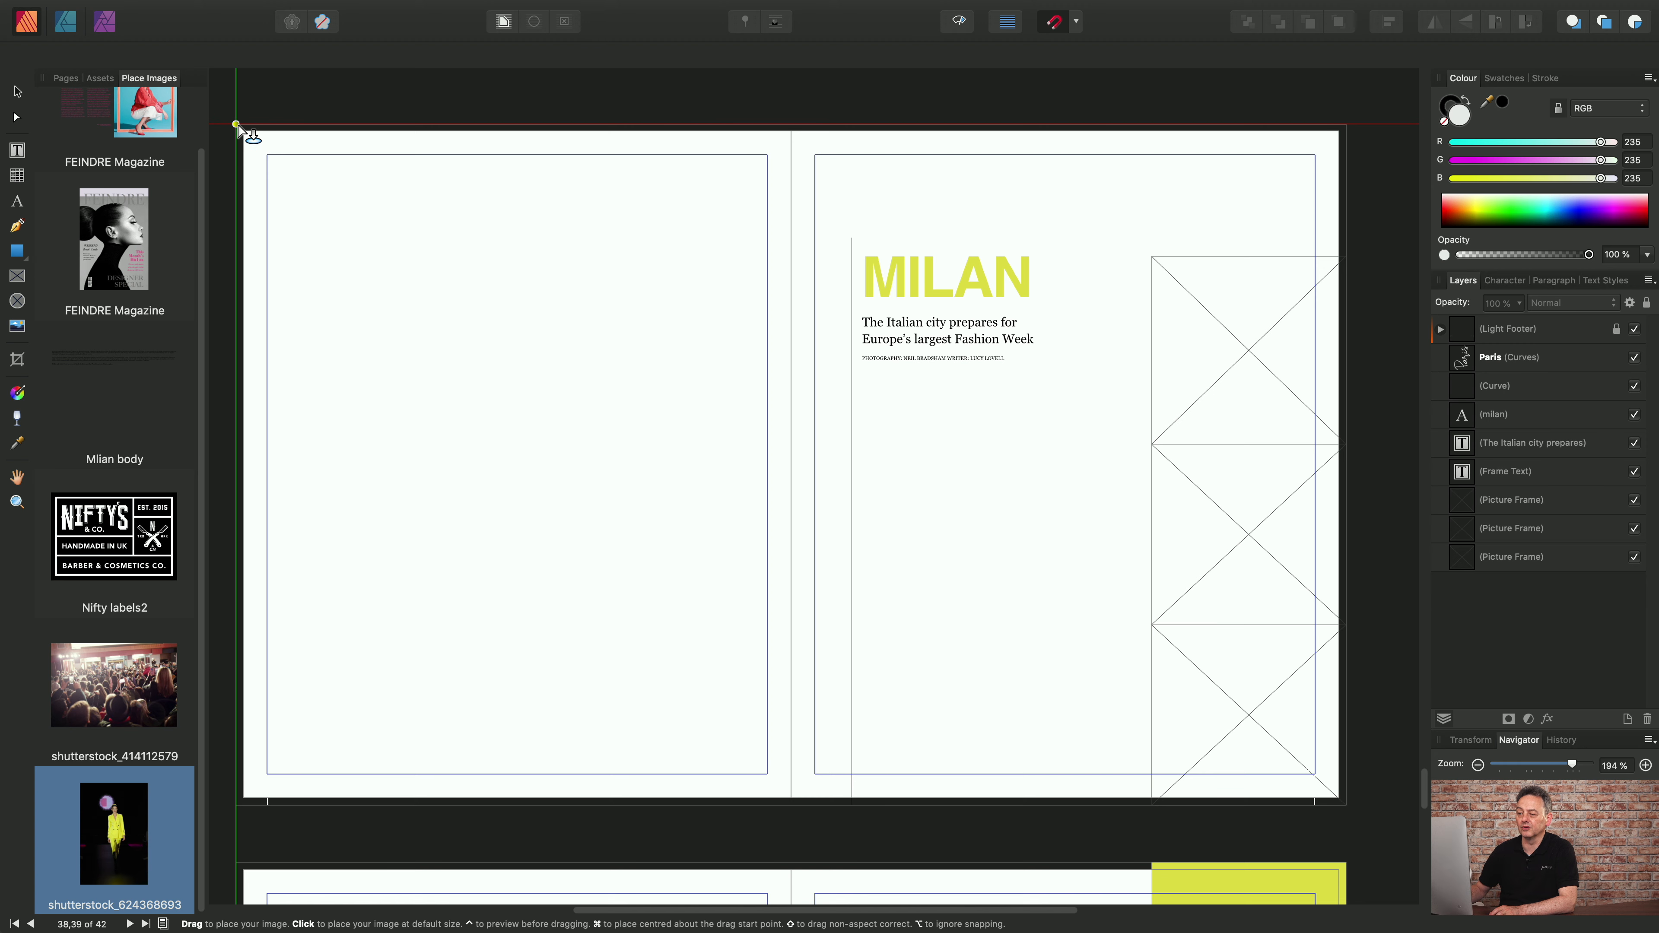
pyautogui.moveTo(240, 127); pyautogui.dragTo(1048, 789)
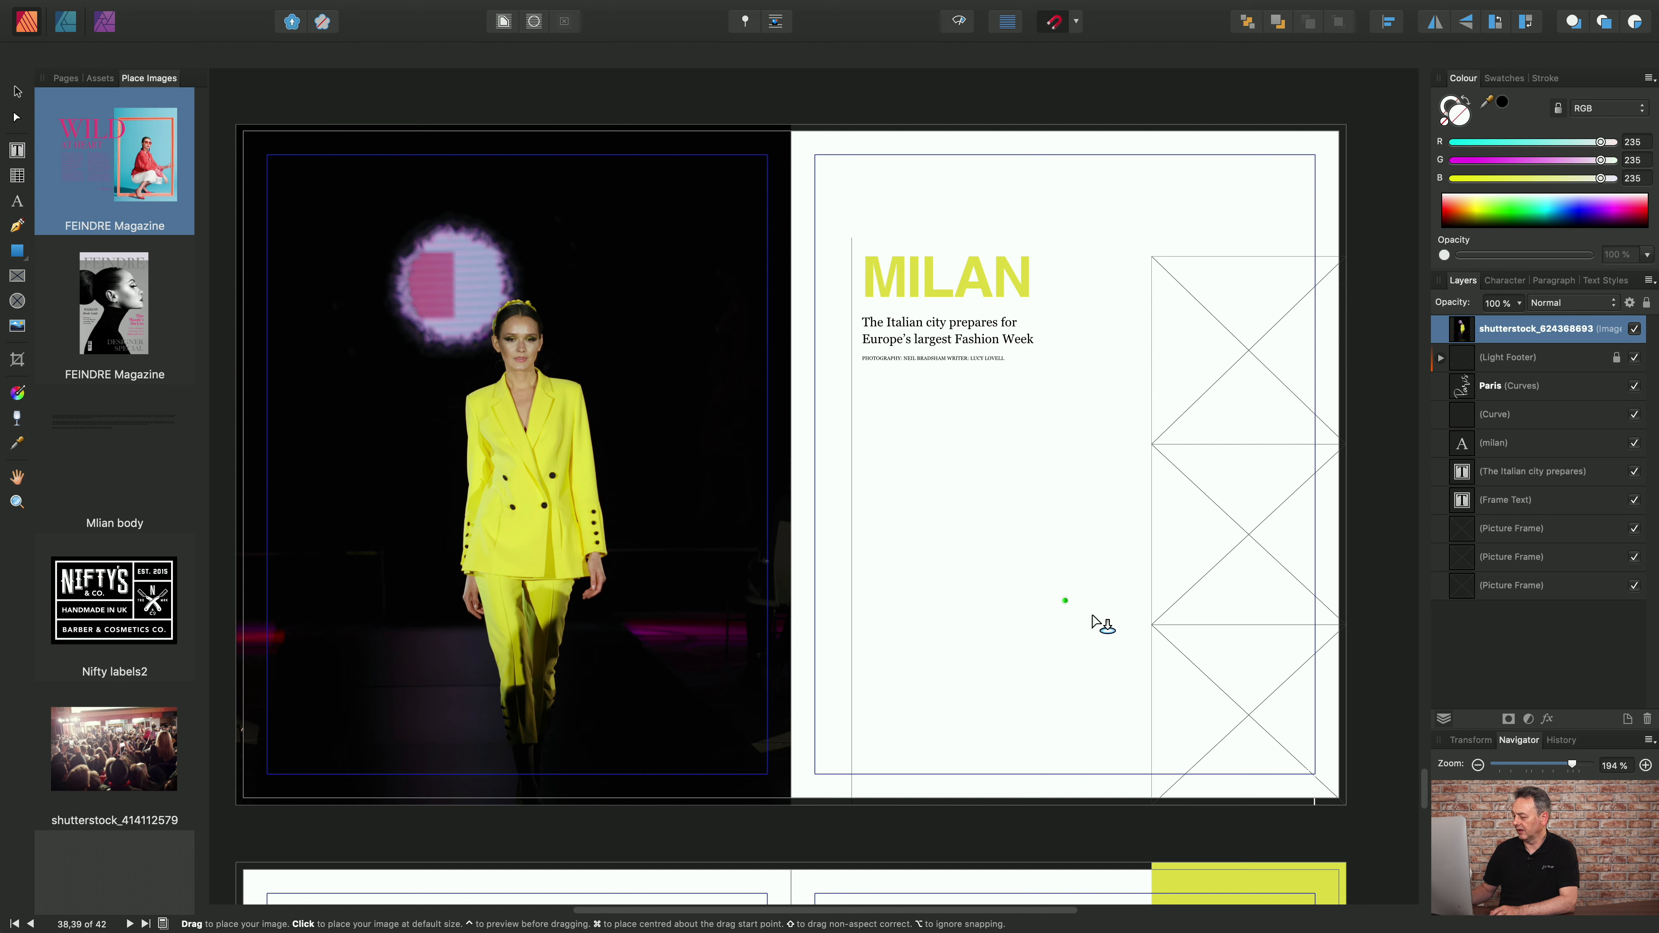
# - Fill the three picture frames: FEINDRE Magazine.afpub in the lowest, FEINDRE Magazine.pdf in the uppermost, and shutterstock_414112579 in the middle one
pyautogui.click(1205, 680)
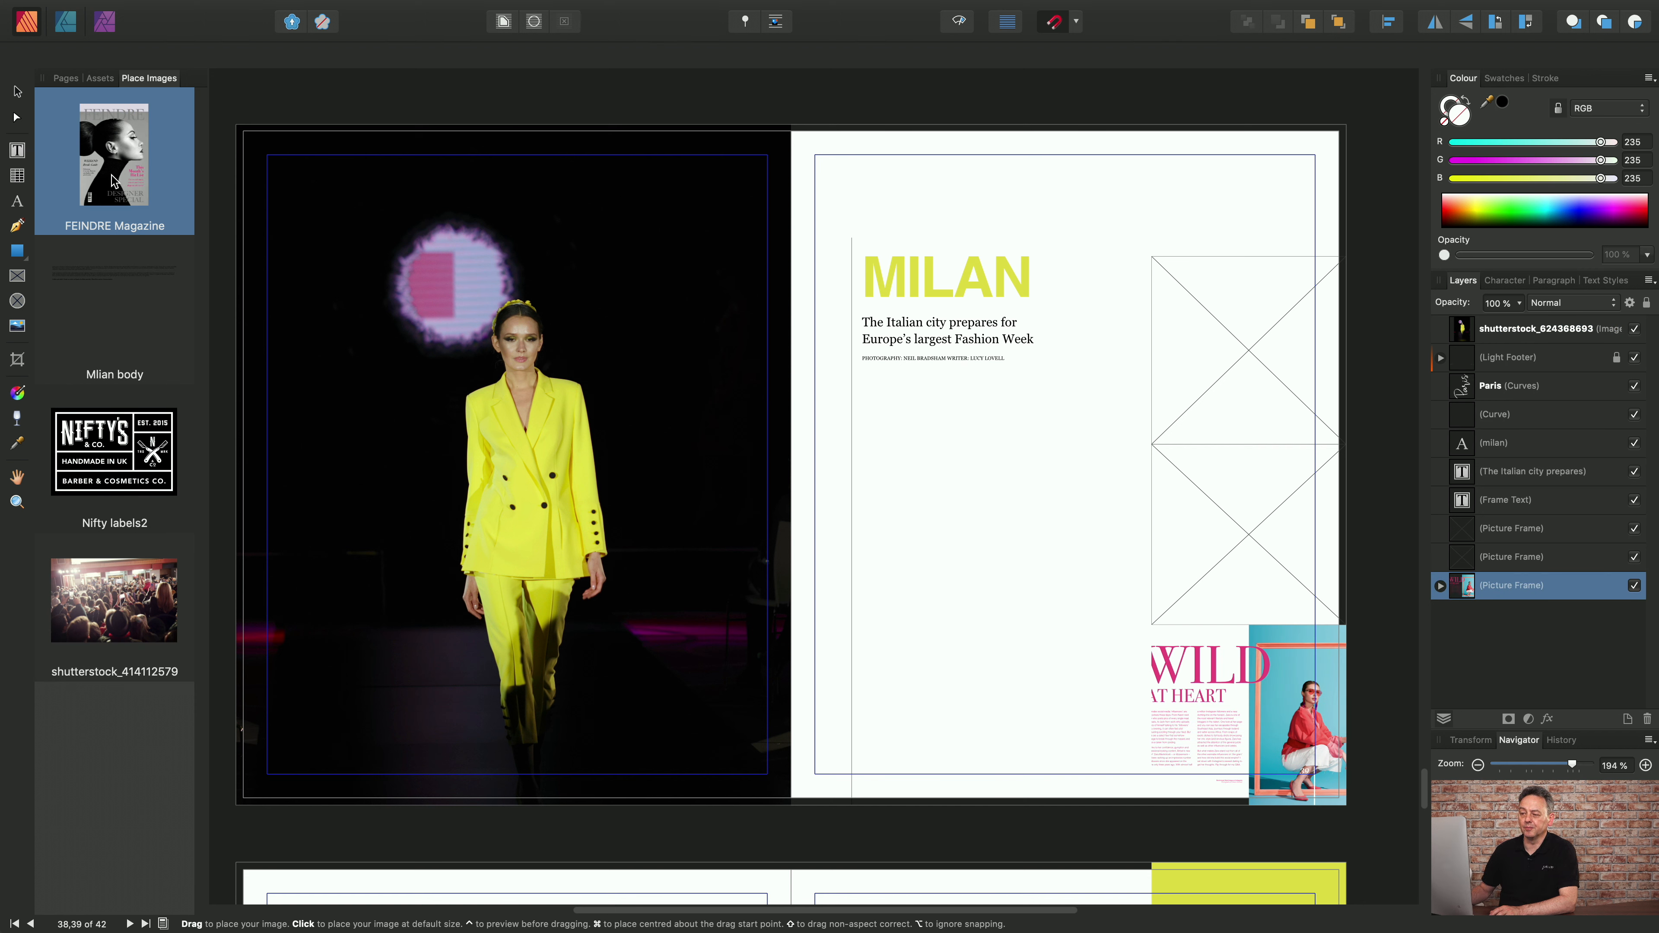
pyautogui.click(1219, 353)
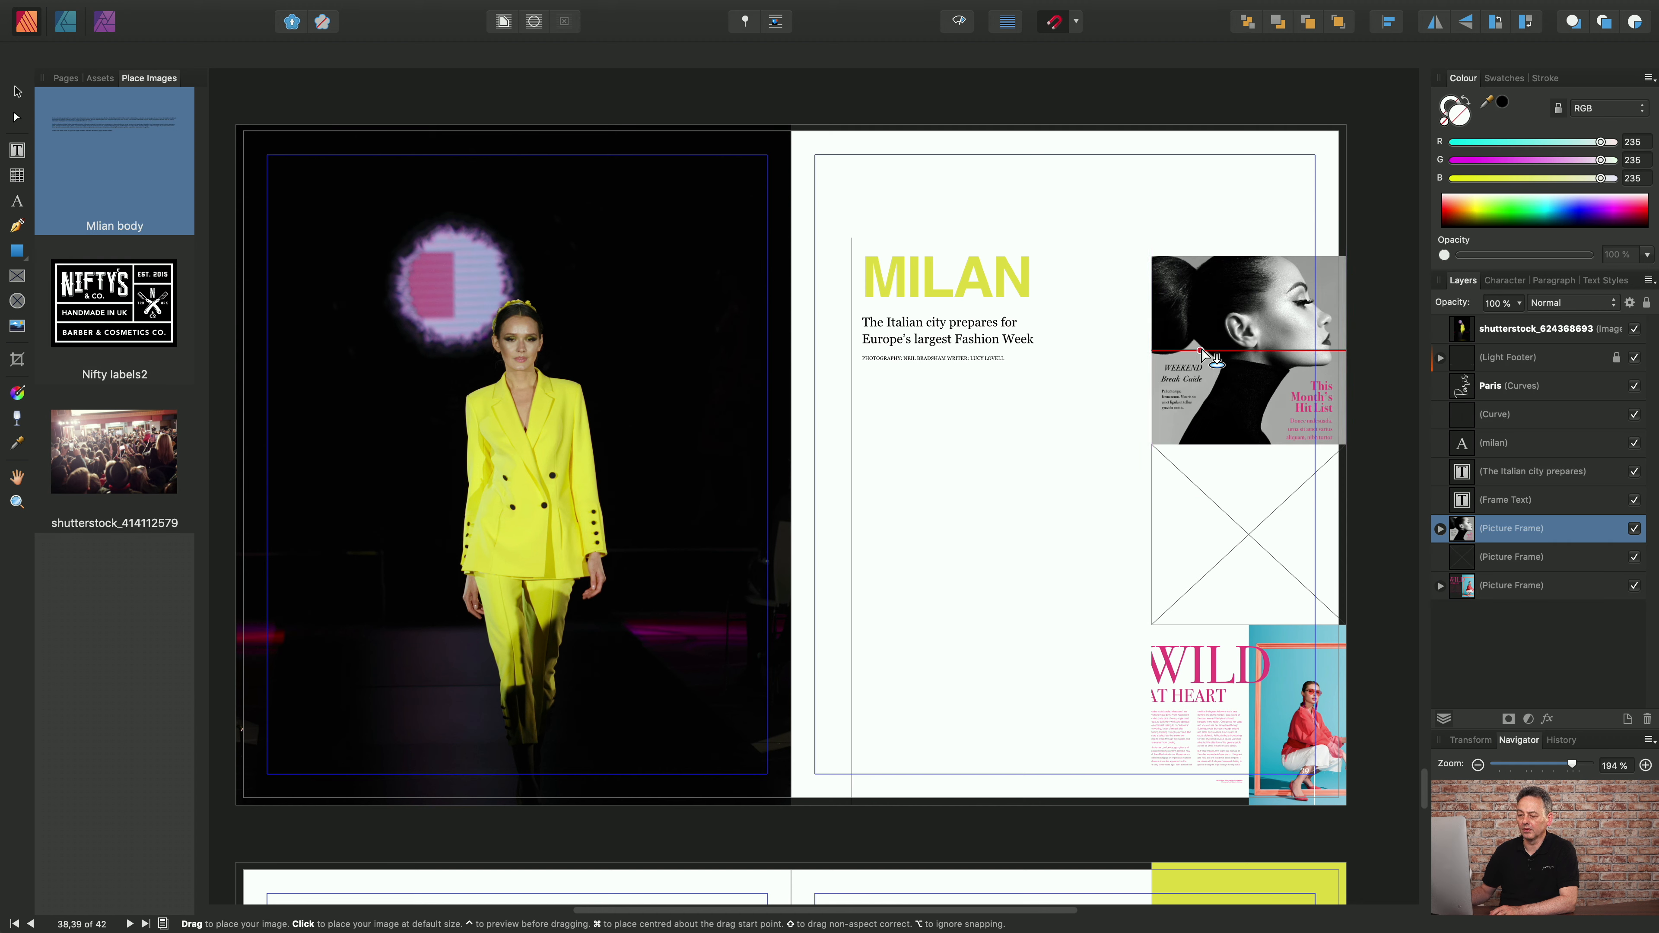
pyautogui.click(143, 456)
pyautogui.click(1247, 532)
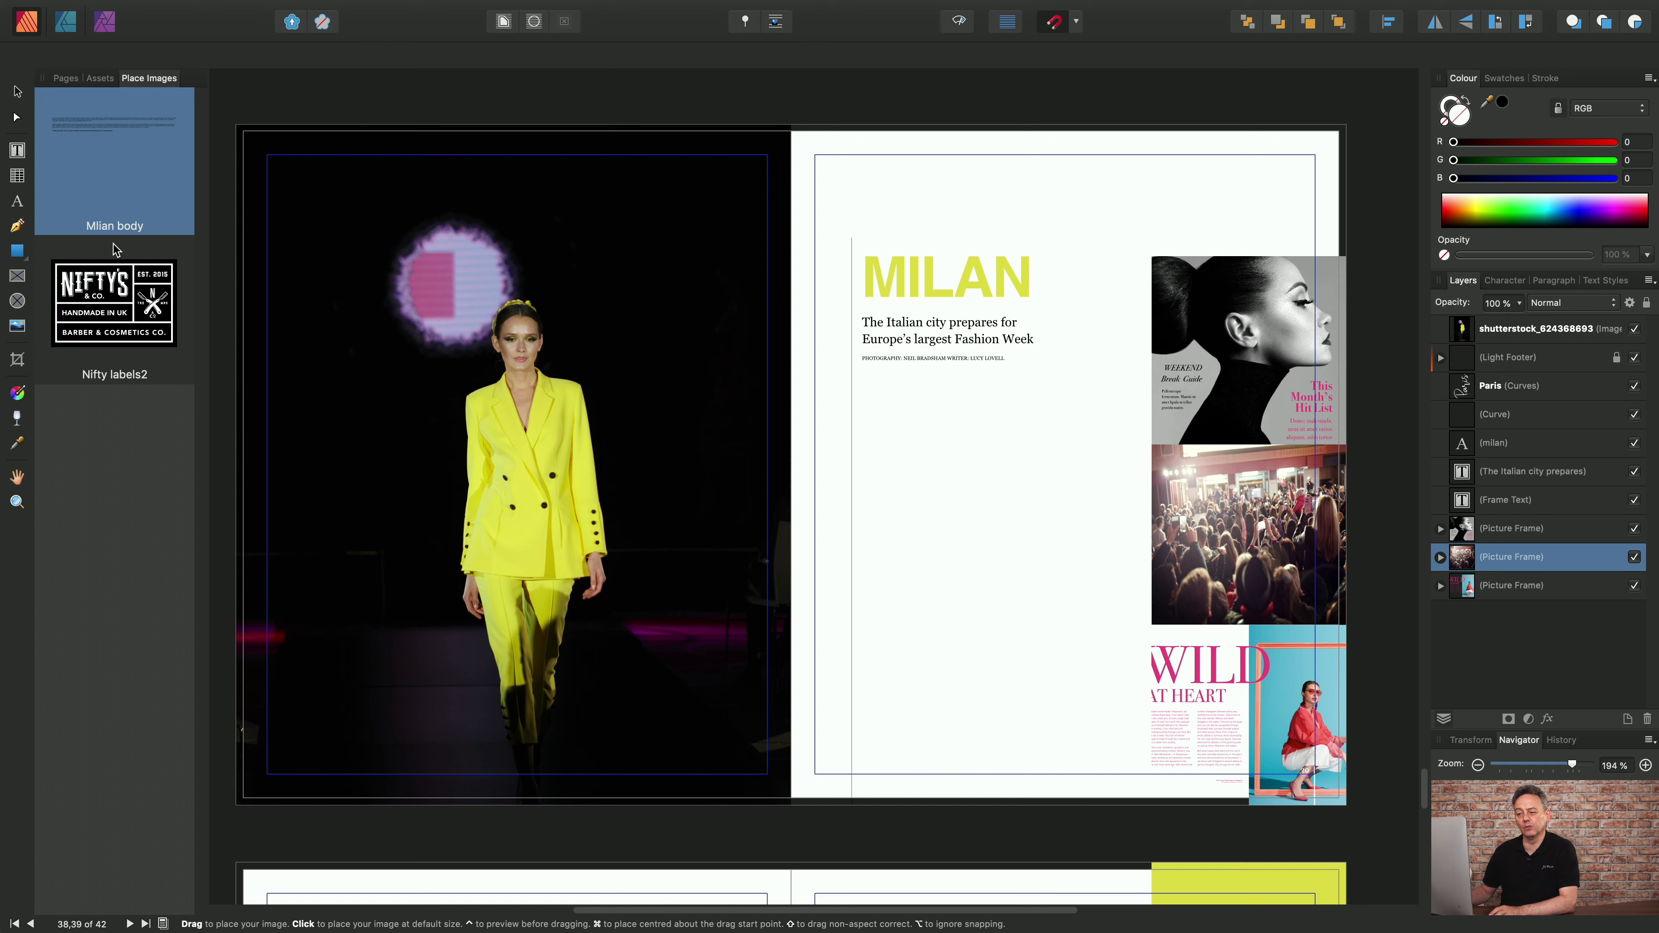
# - Place Nifty labels2 in the lower-left margin corner of page 39, and the Mlian body text in the empty frame beneath the article's introduction
pyautogui.click(108, 297)
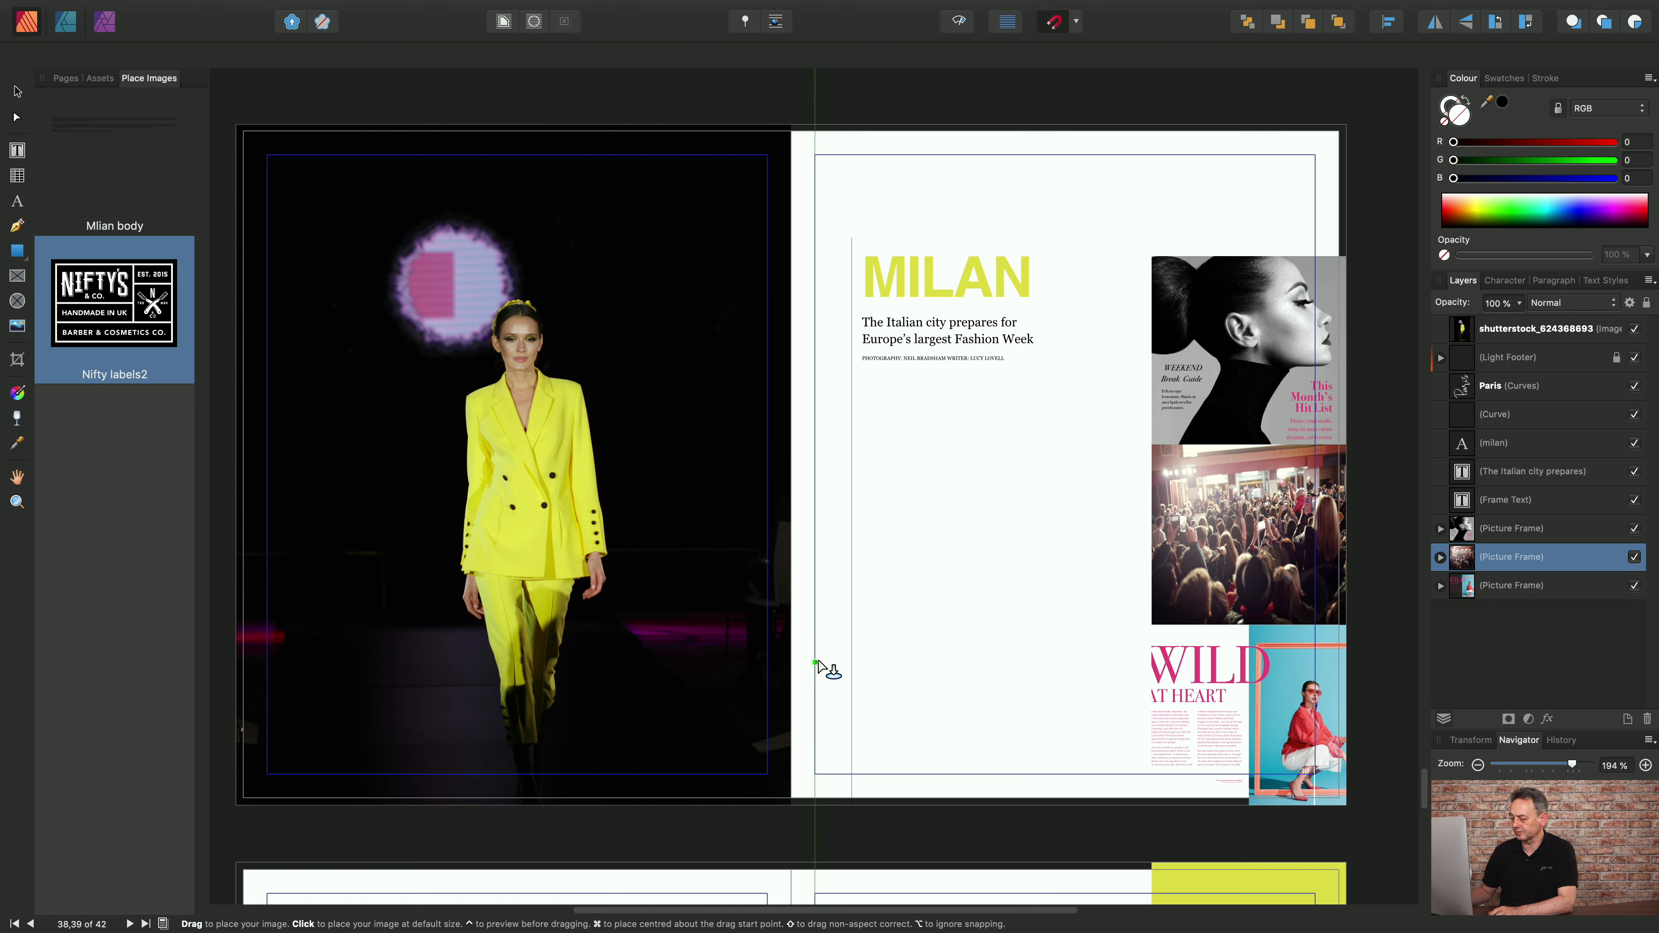
pyautogui.moveTo(816, 662); pyautogui.dragTo(1008, 771)
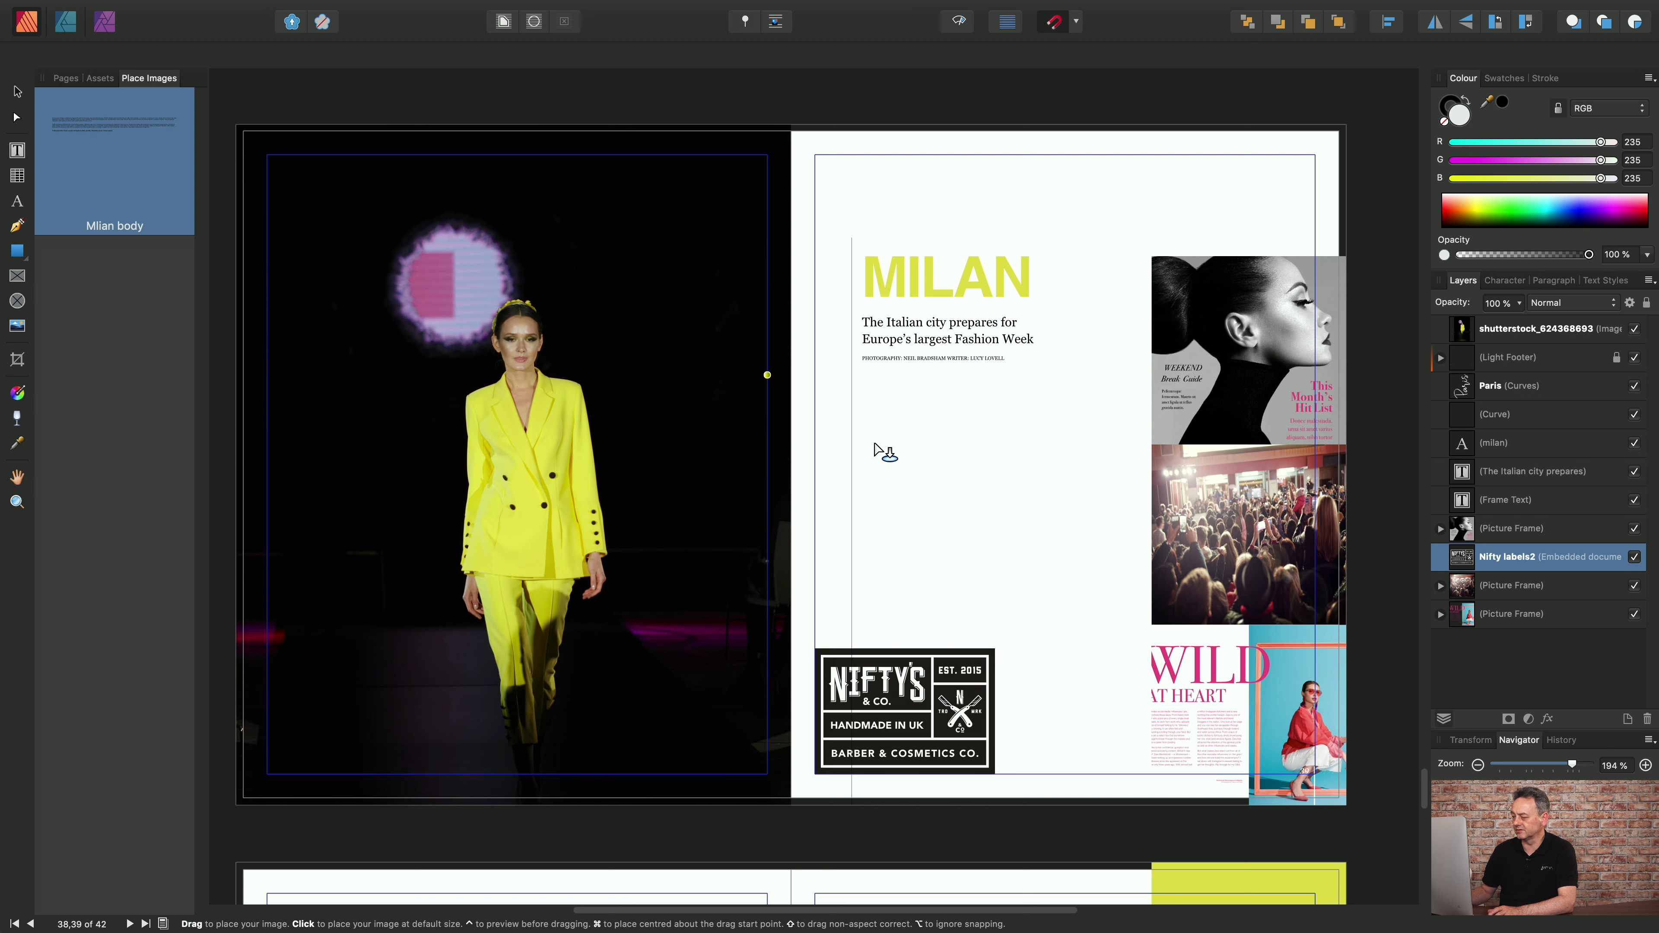
pyautogui.click(887, 451)
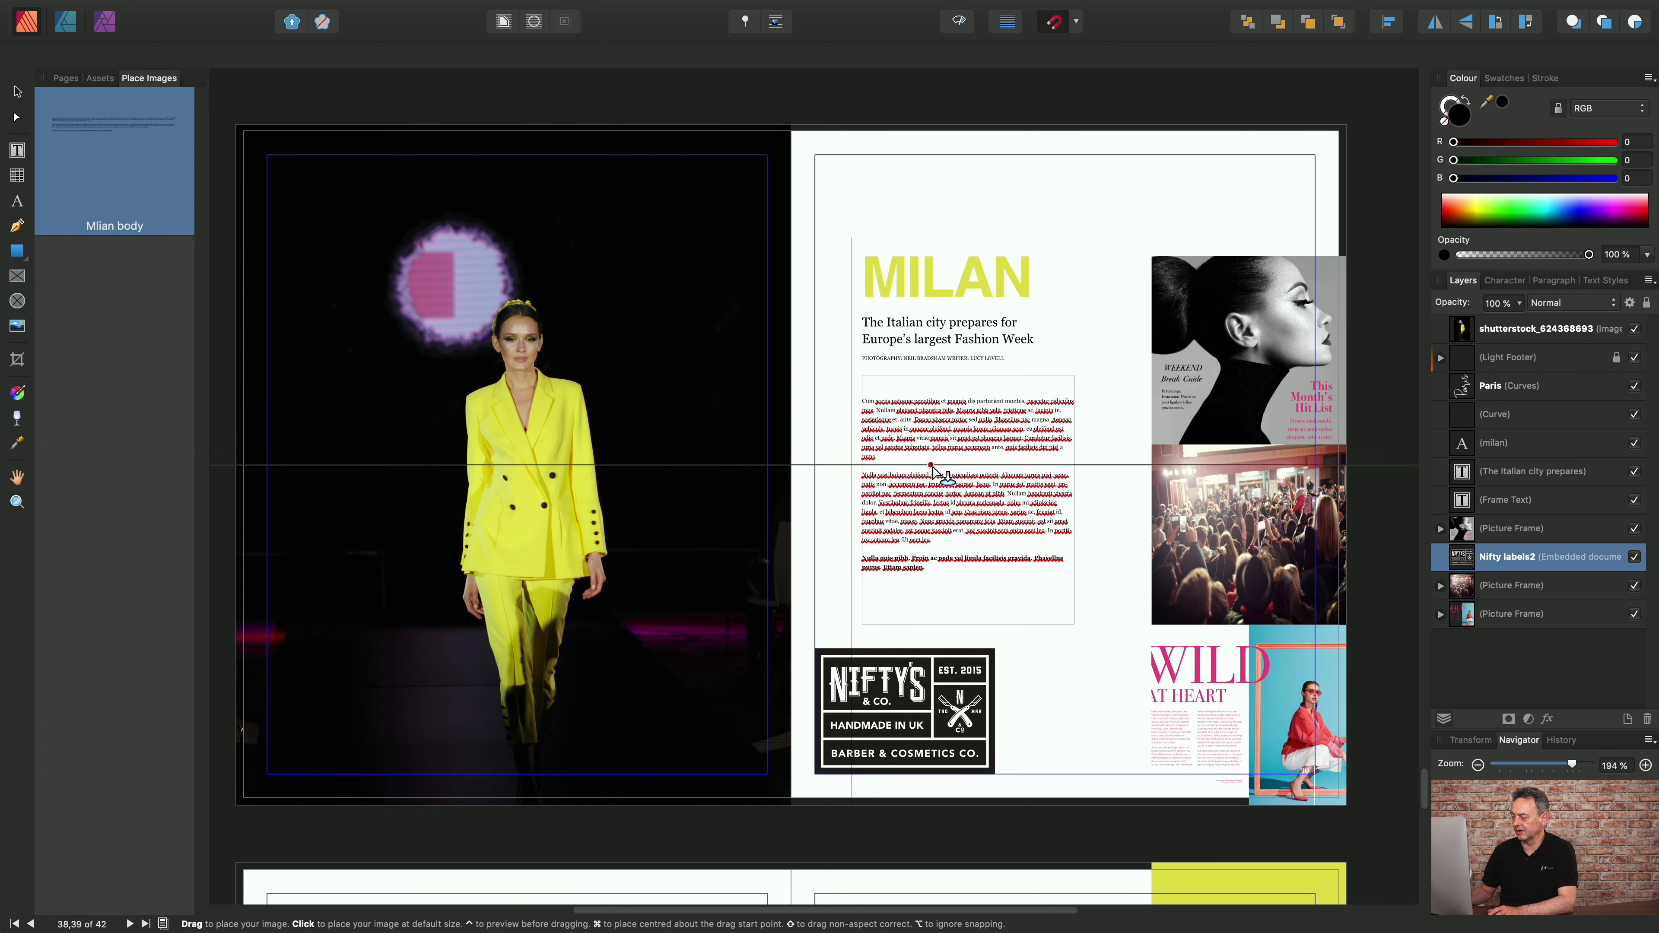
pyautogui.press('Escape')
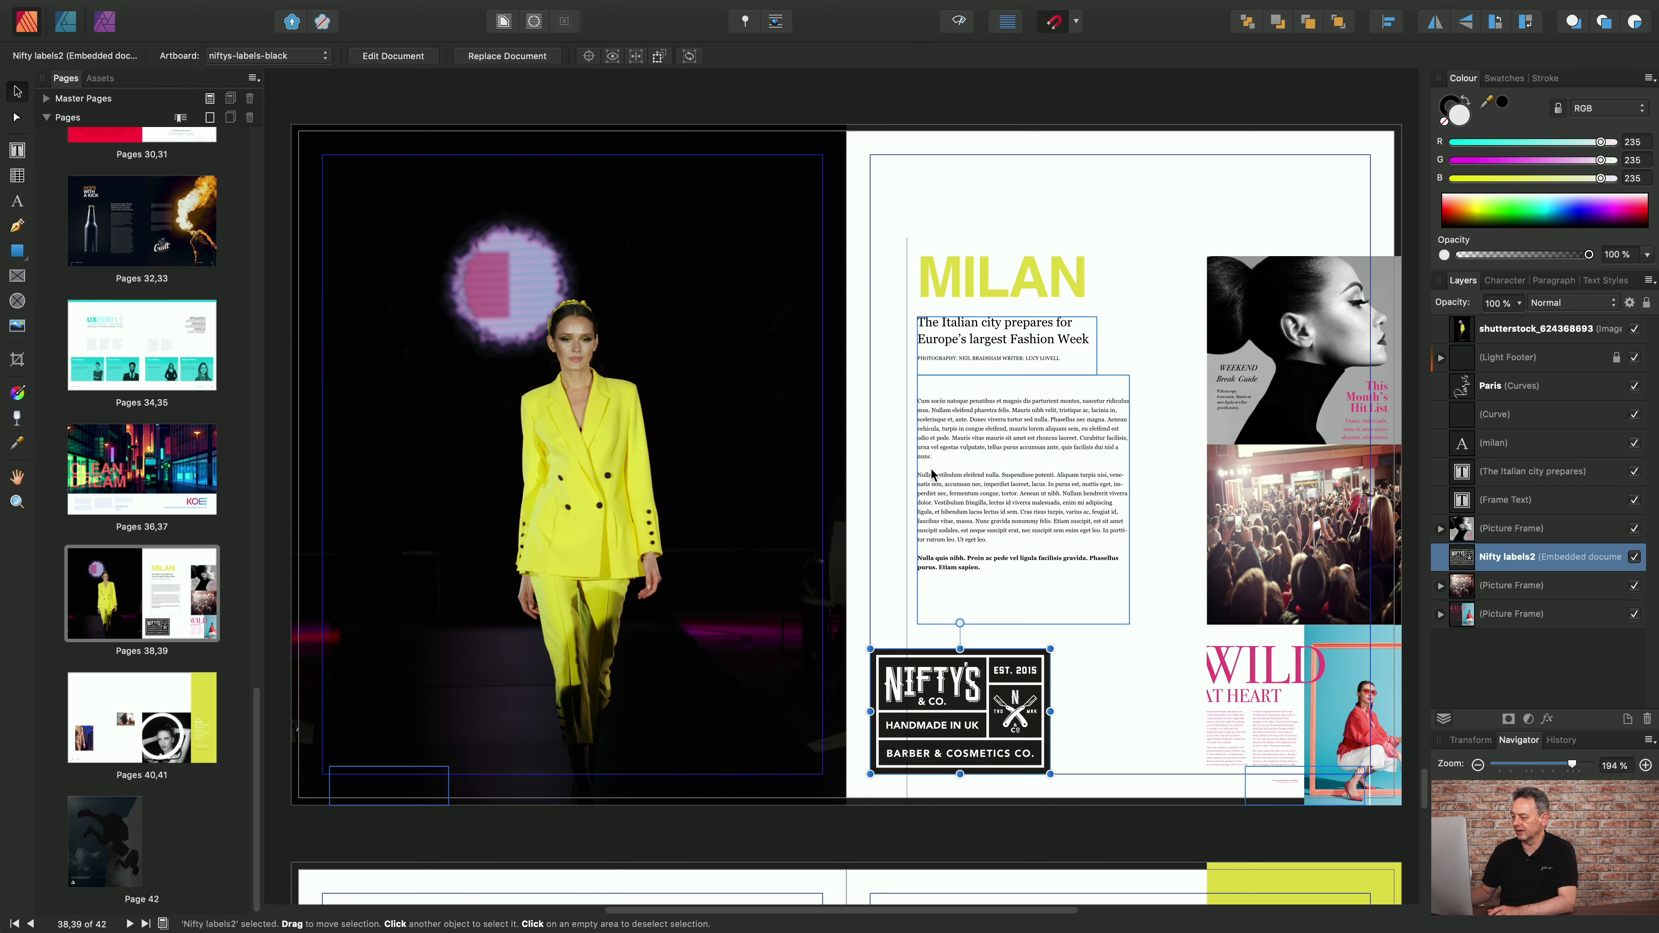
# - Apply the Body paragraph style to all the article text in the frame below the MILAN introduction
pyautogui.click(1010, 577)
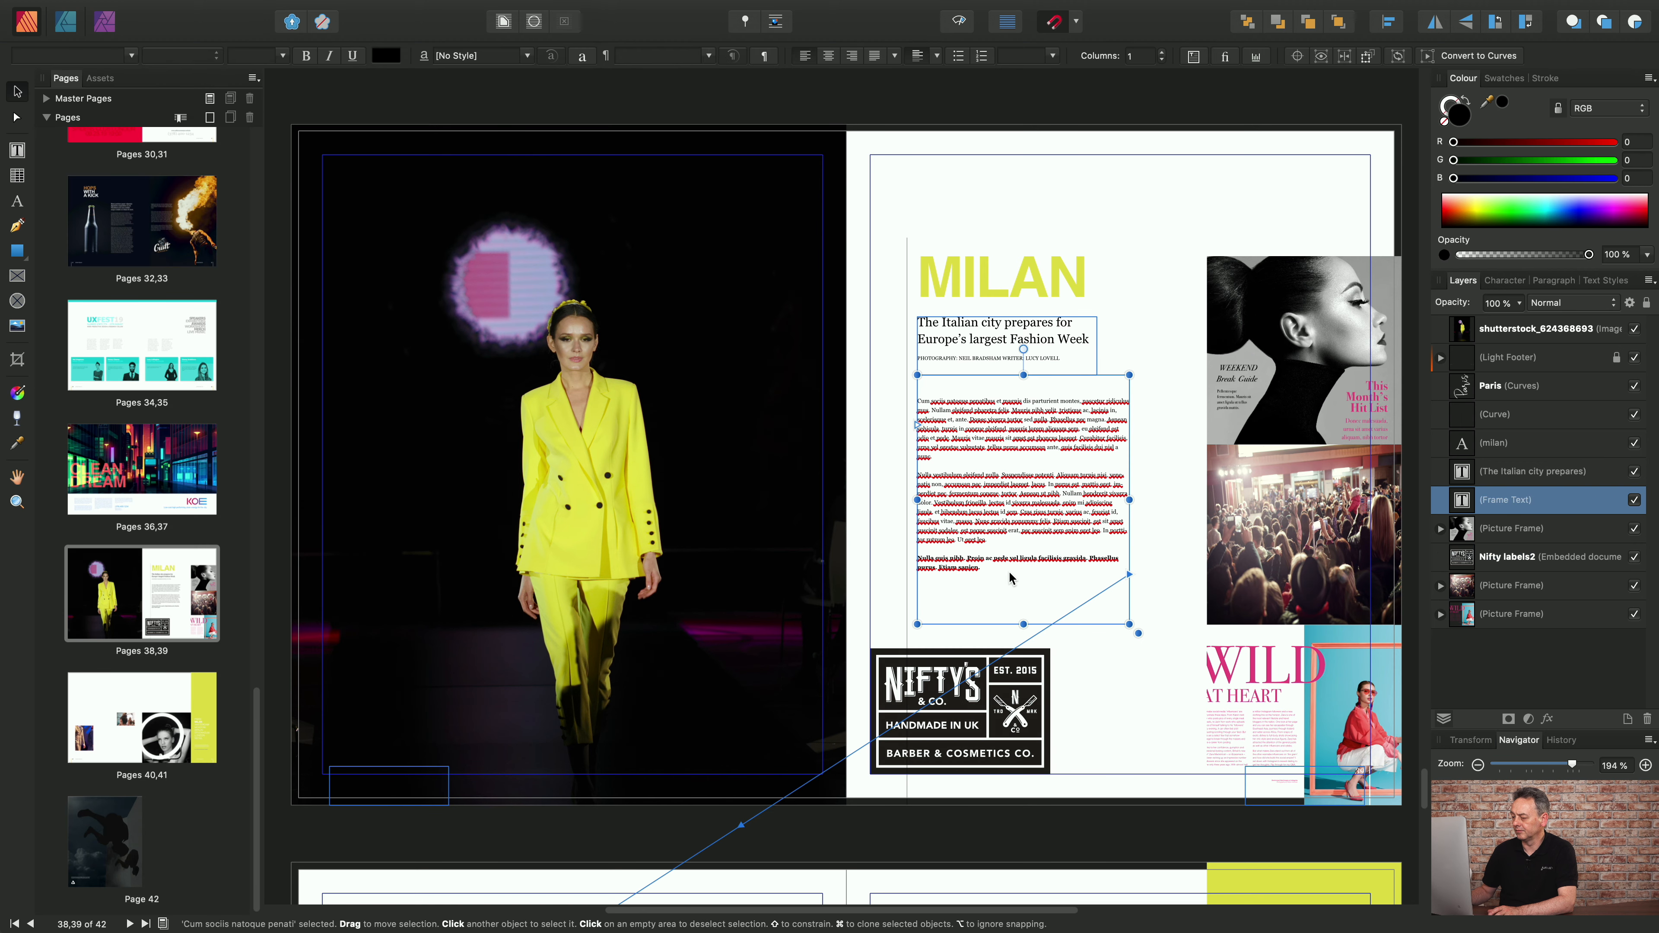
pyautogui.doubleClick(1005, 569)
pyautogui.click(1005, 569)
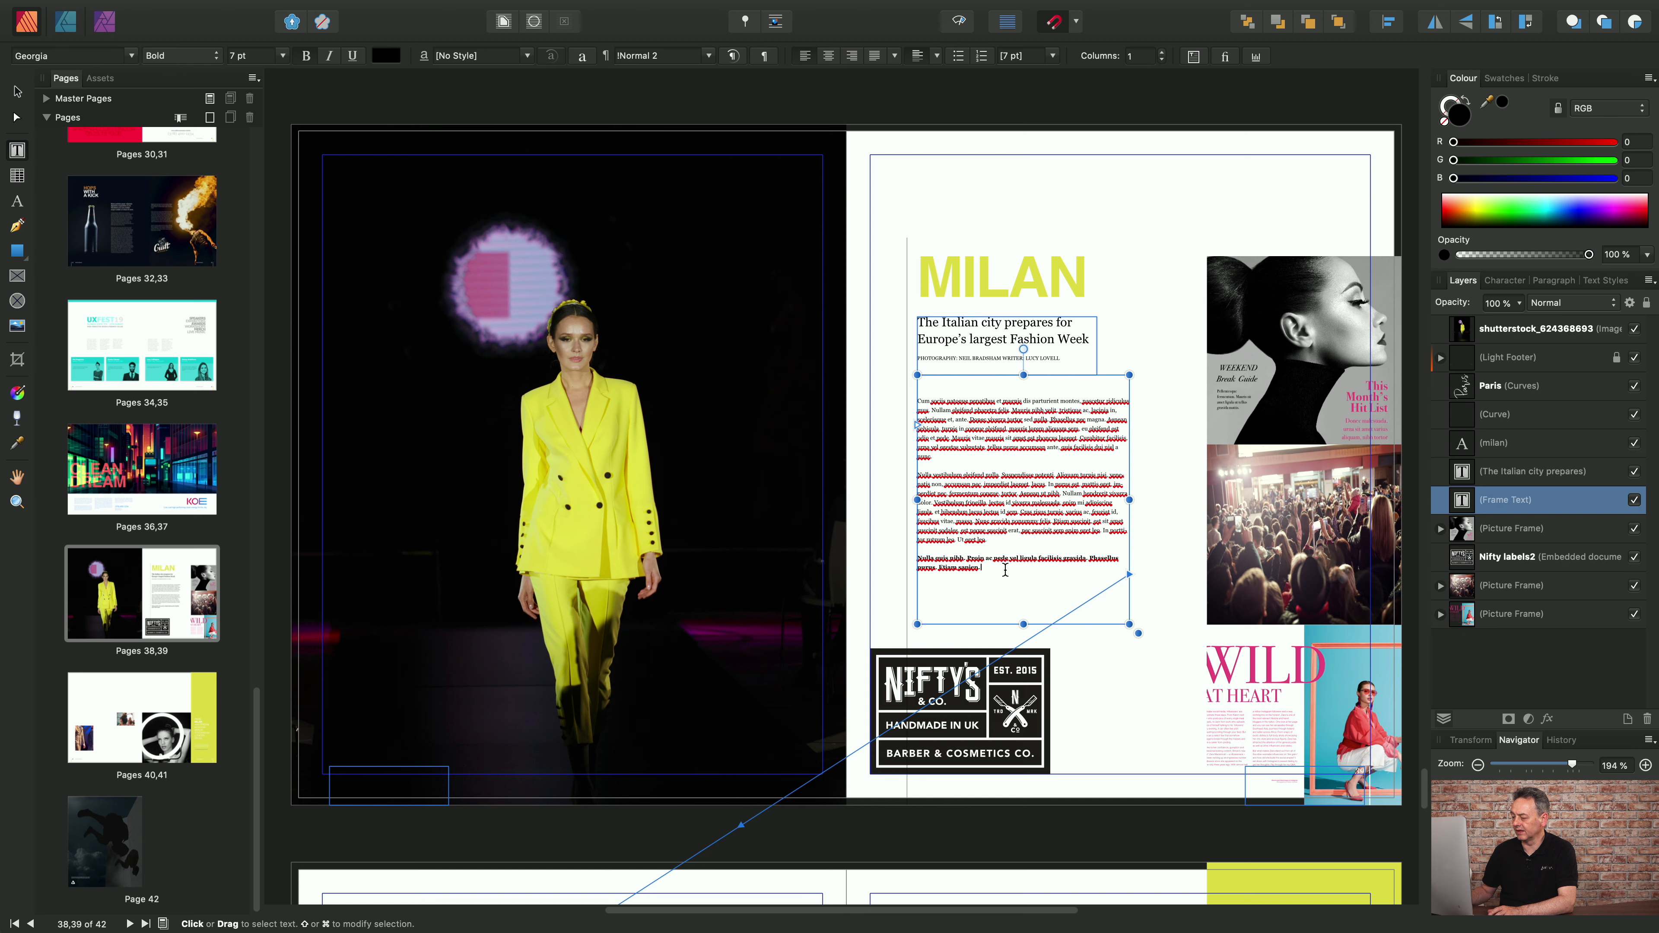
pyautogui.moveTo(993, 554); pyautogui.dragTo(916, 378)
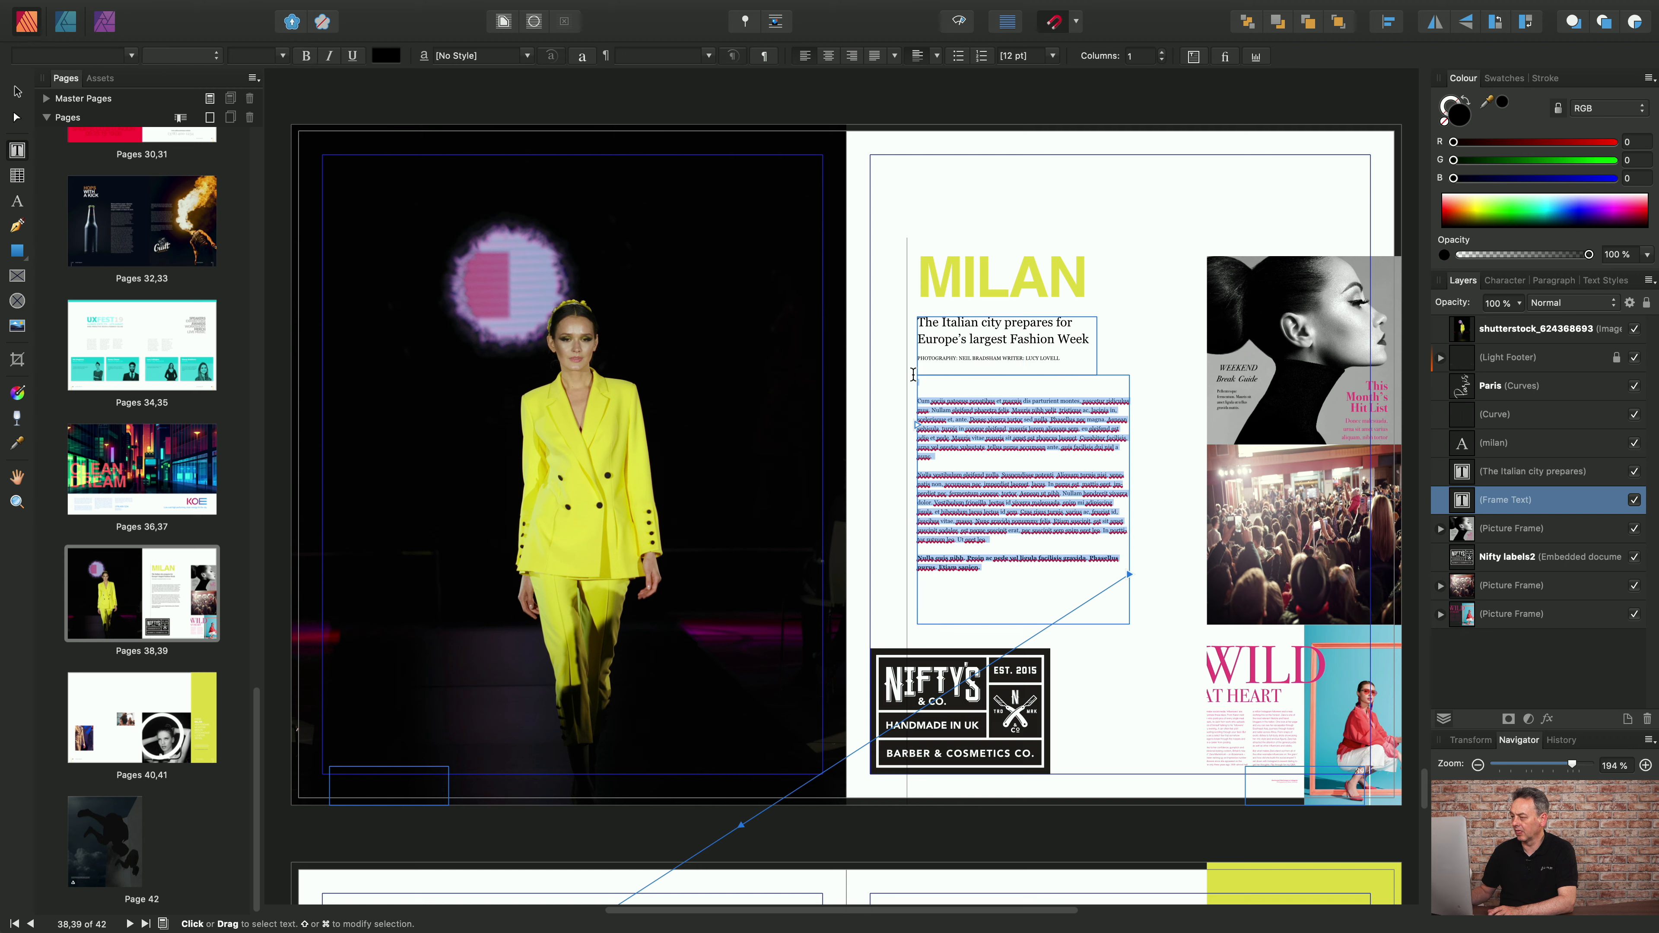
pyautogui.click(708, 56)
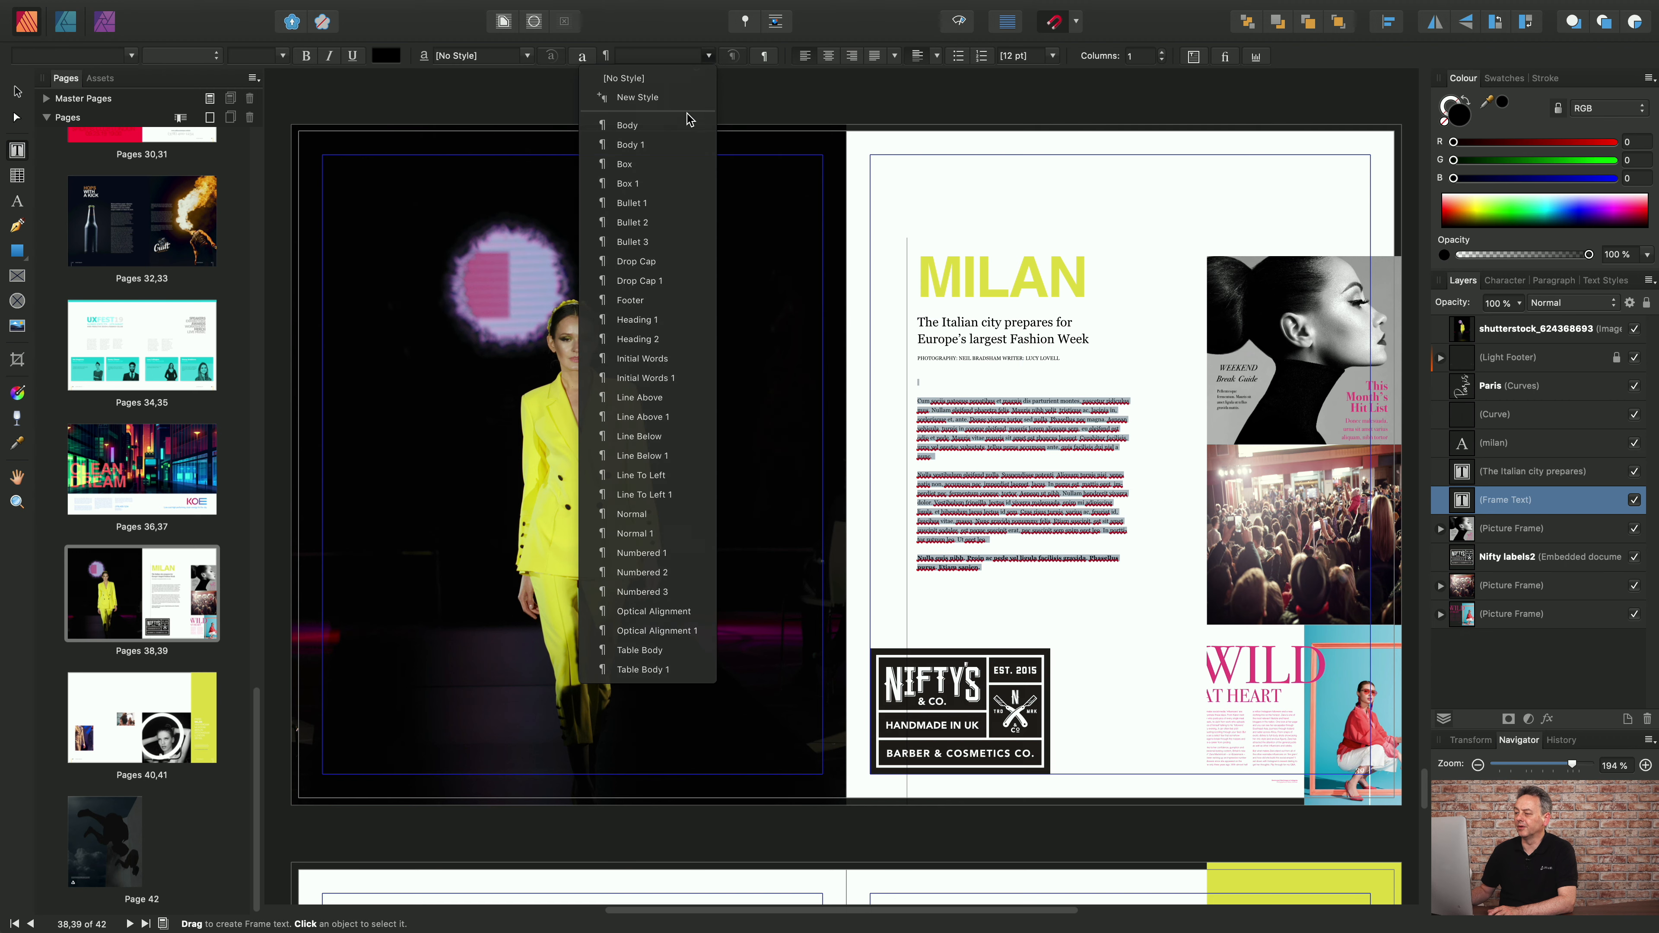
pyautogui.click(686, 125)
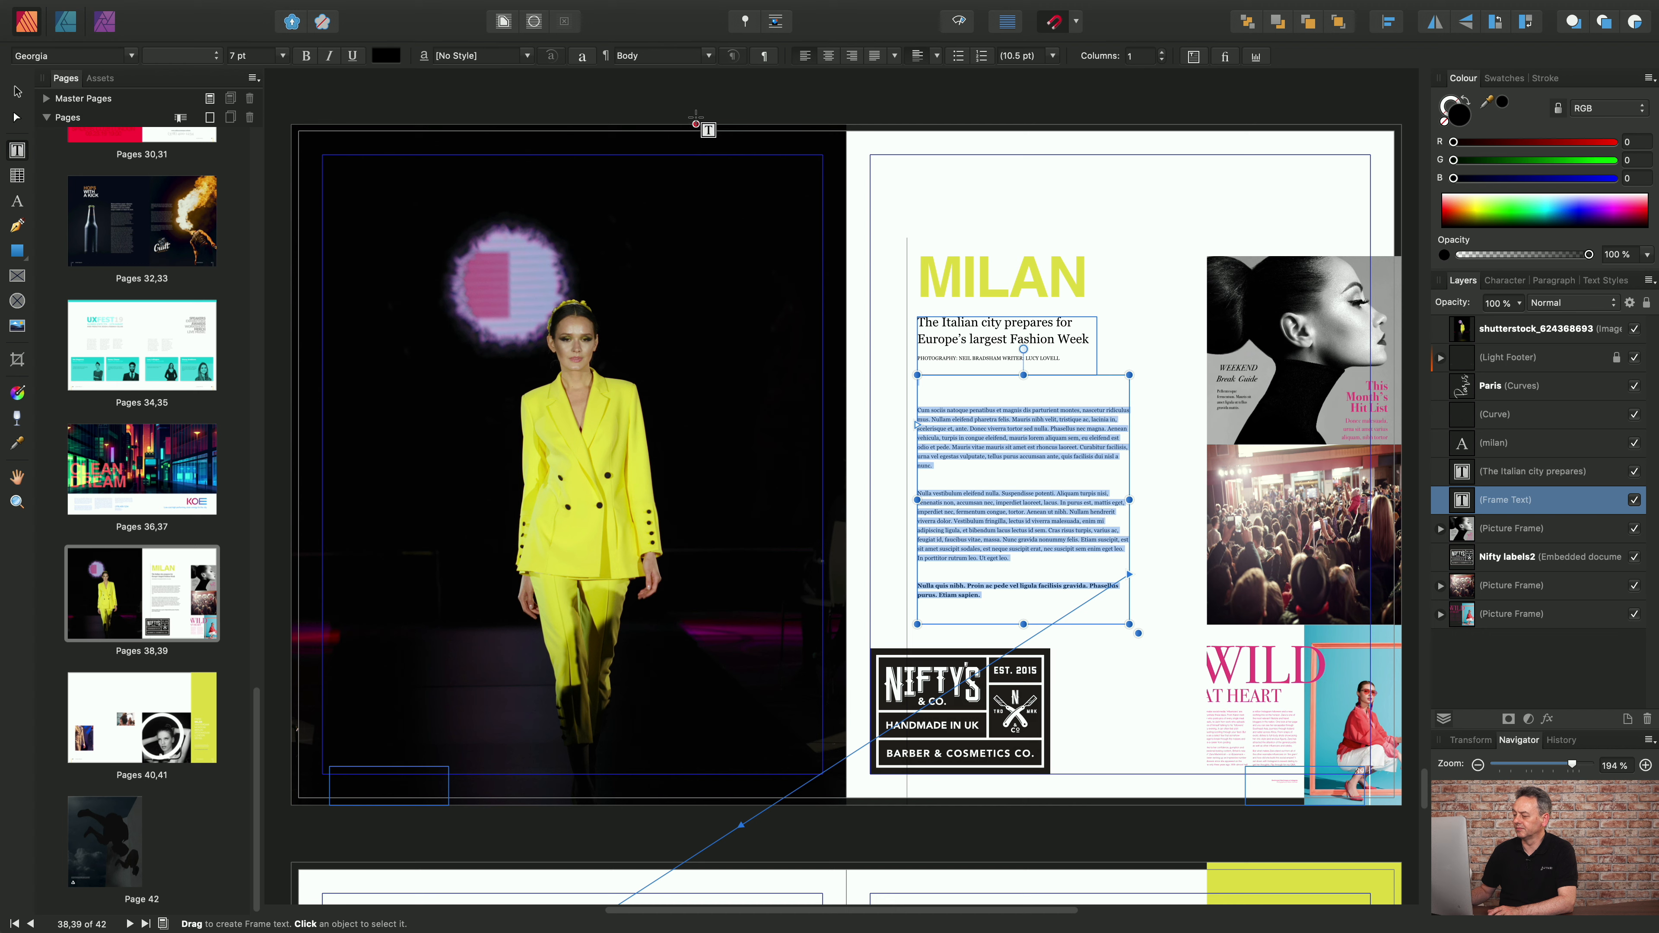
# - Delete the empty line at the start of the article's body text and leave text editing
pyautogui.click(937, 390)
pyautogui.press('Escape')
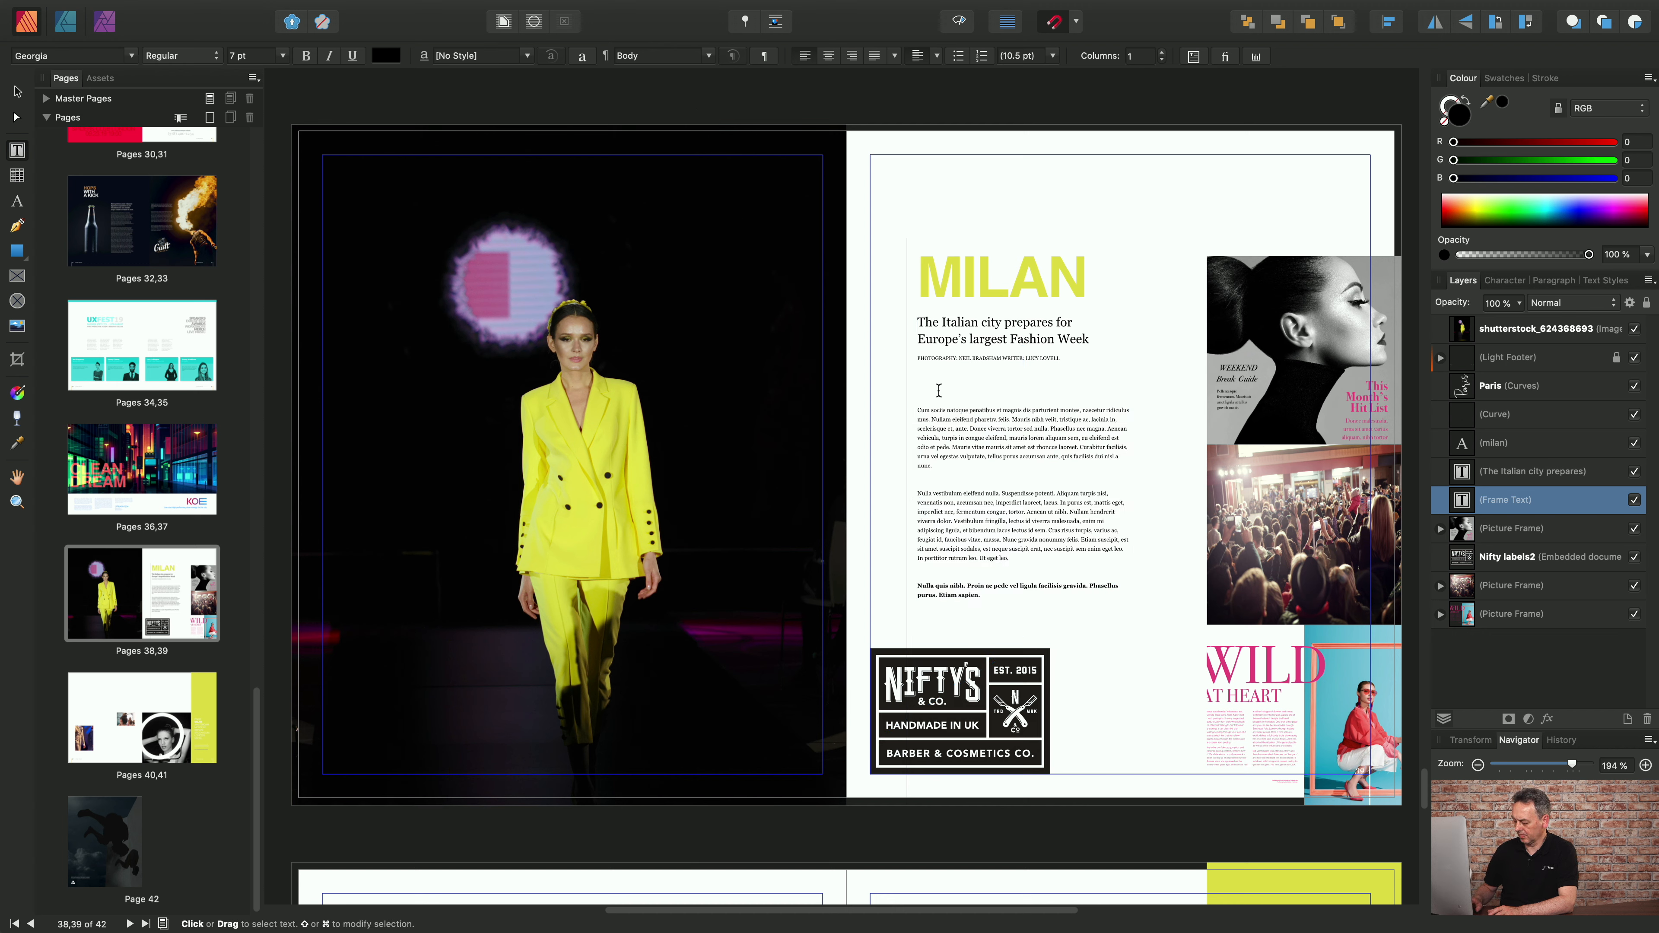
pyautogui.press('BackSpace')
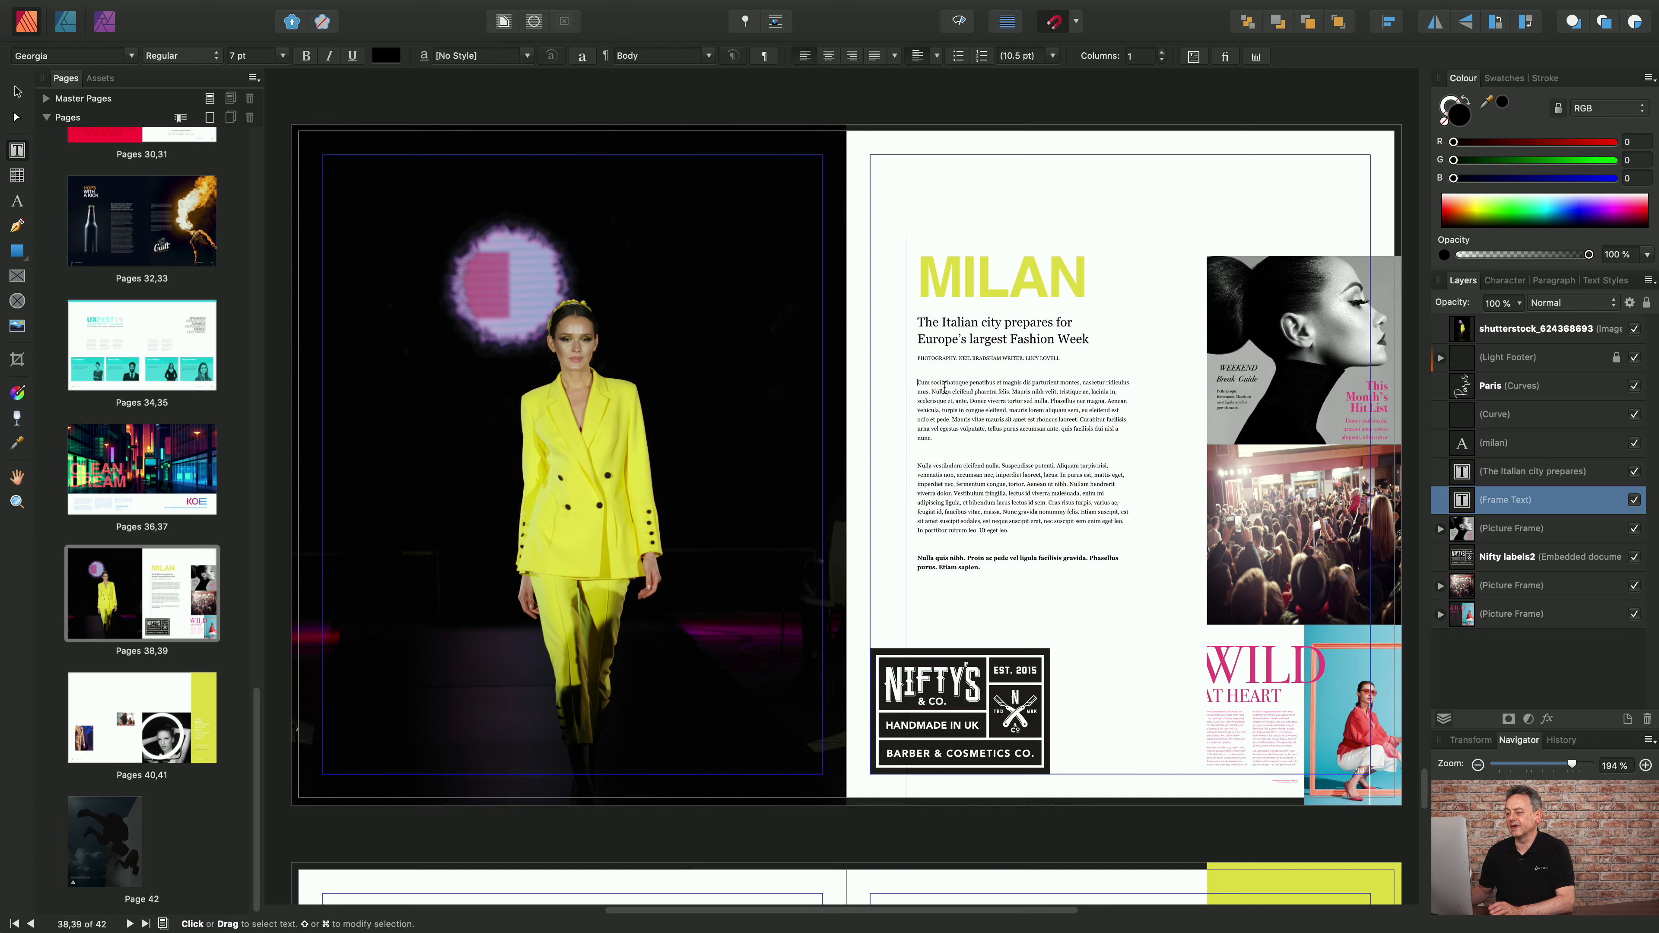
pyautogui.press('Escape')
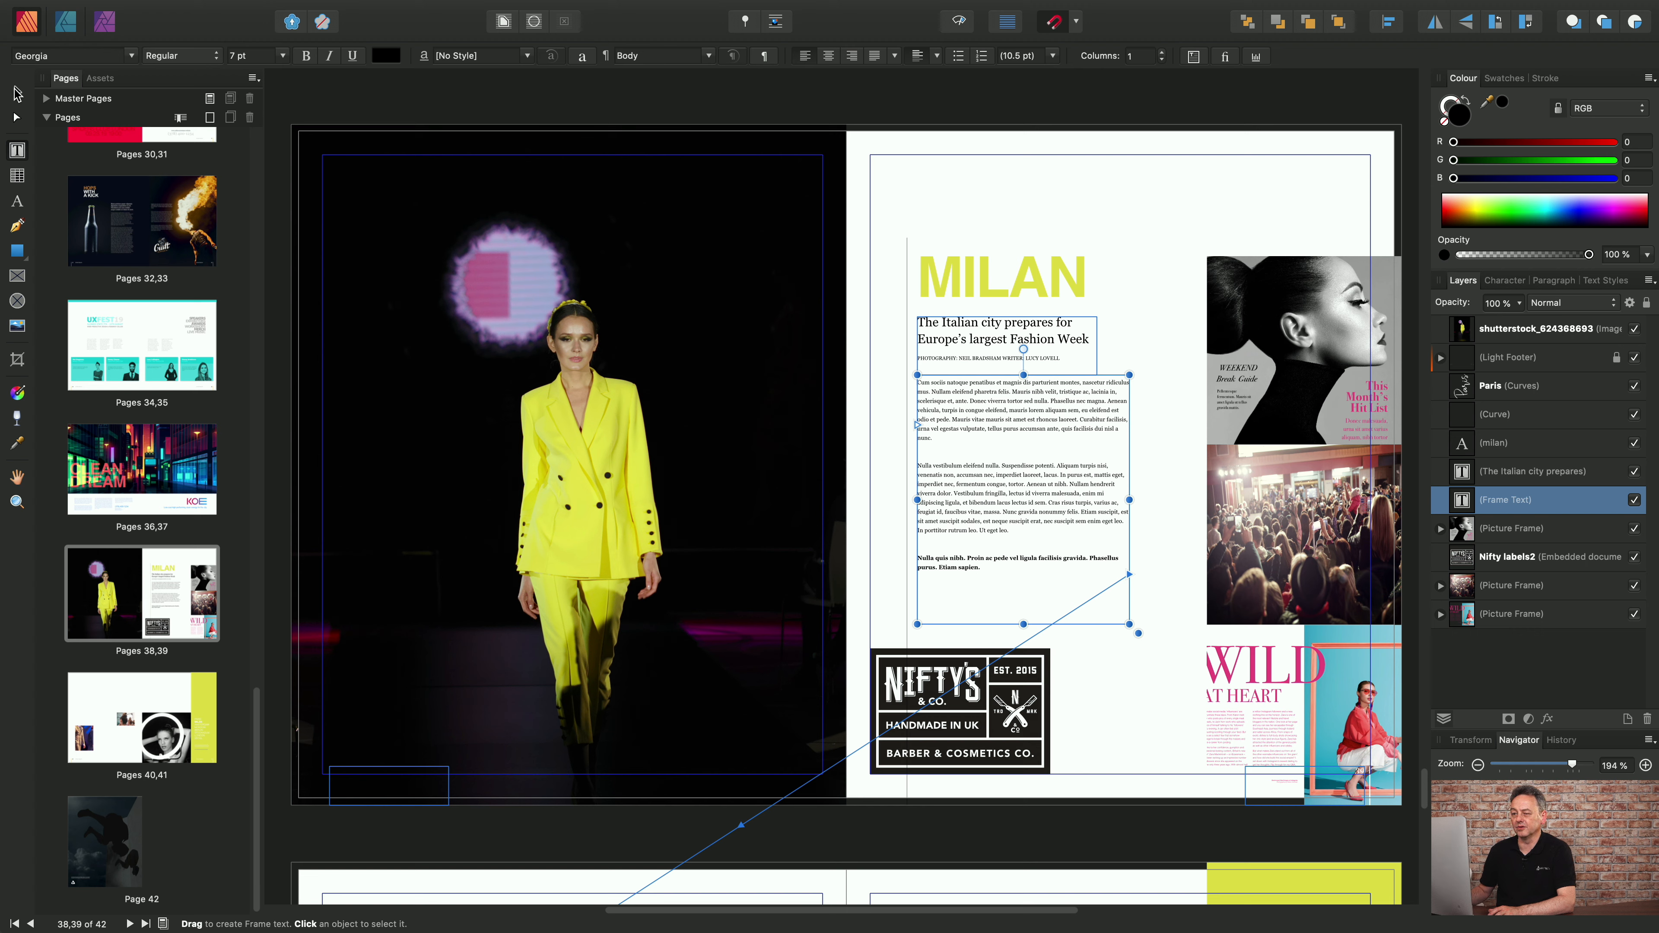
# - Switch the FEINDRE Magazine PDF embedded in the uppermost picture frame to Page 2, Page 3 and back to Page 1
pyautogui.click(16, 93)
pyautogui.click(1309, 353)
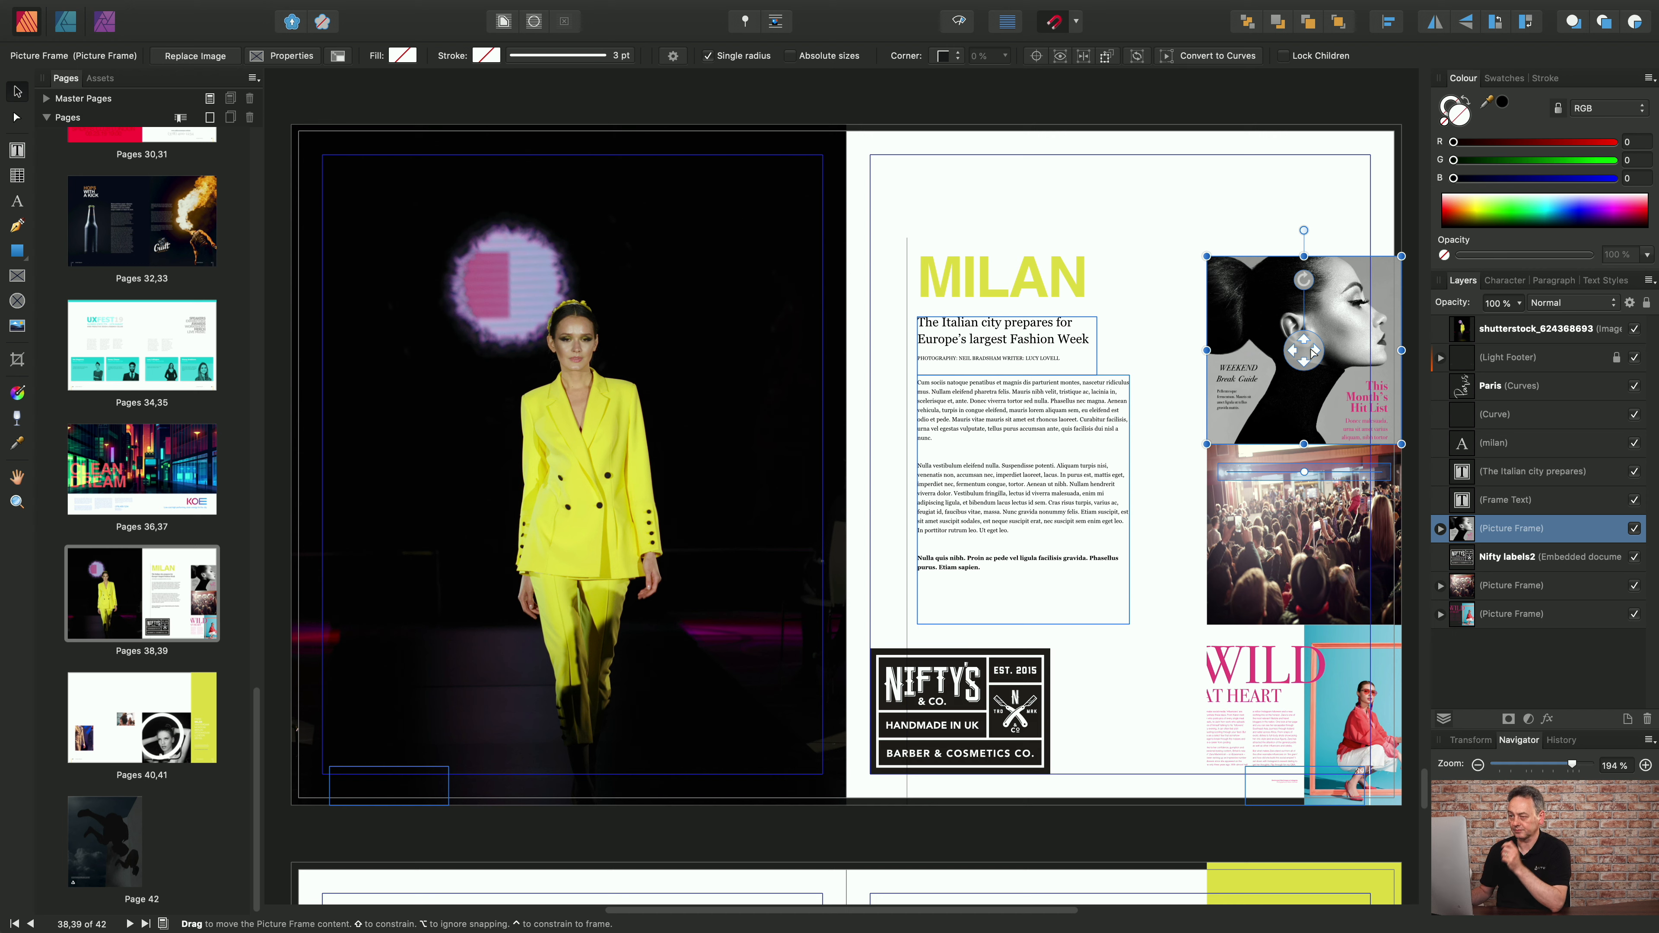
pyautogui.doubleClick(1272, 345)
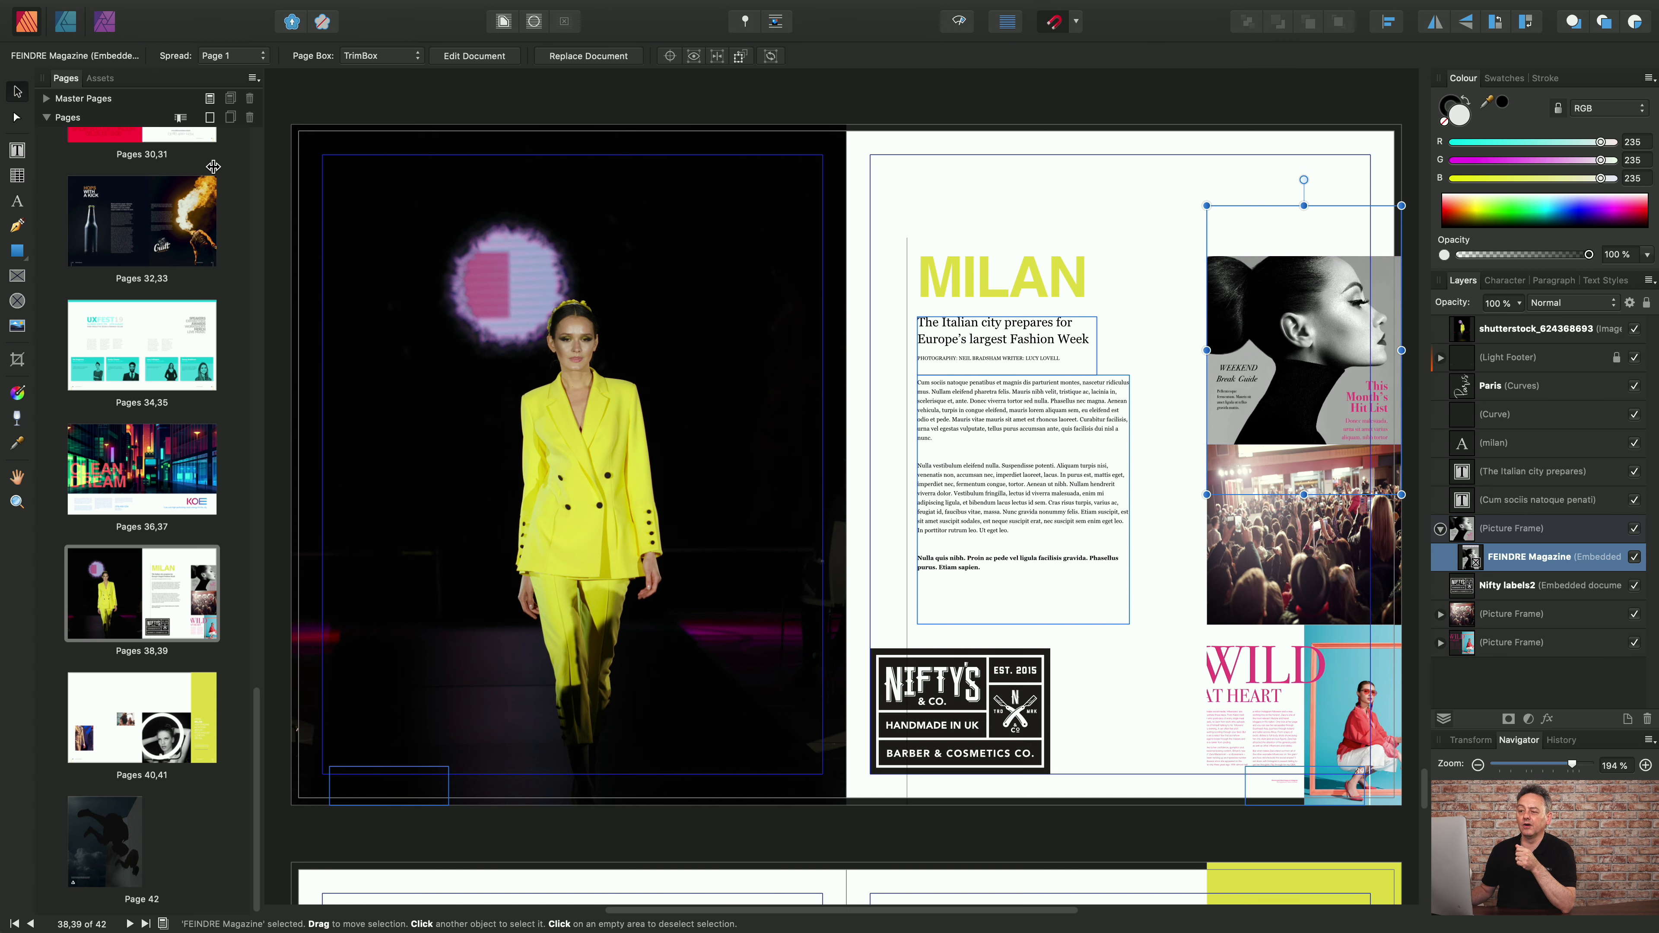
pyautogui.click(255, 56)
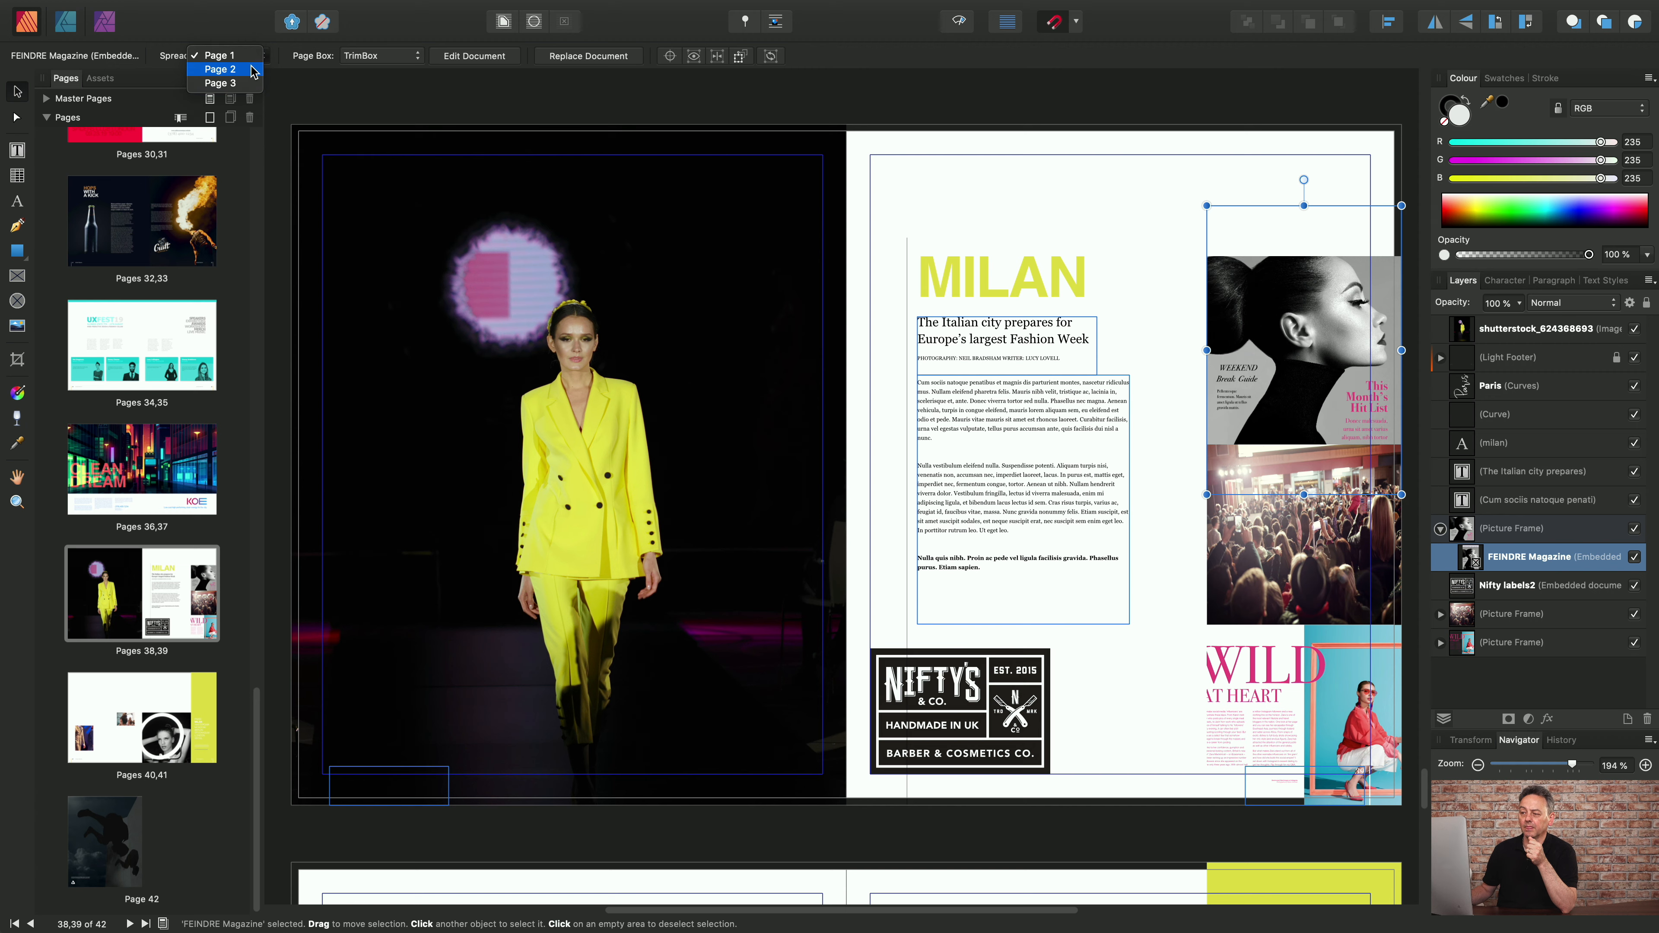
pyautogui.click(220, 68)
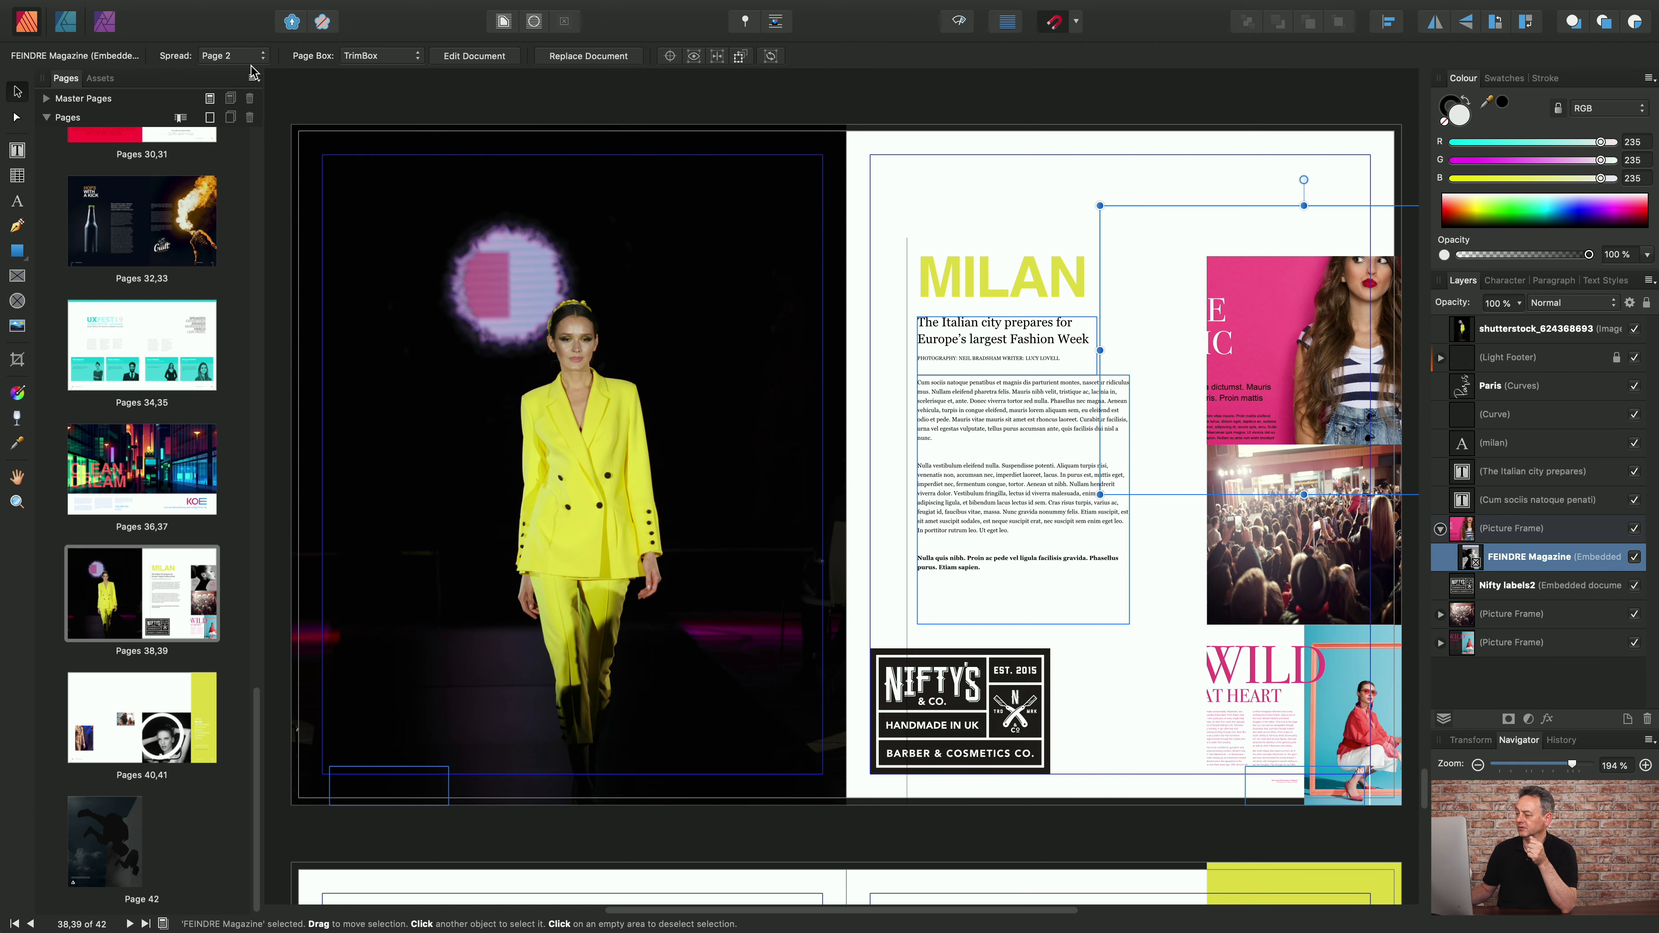
pyautogui.click(252, 65)
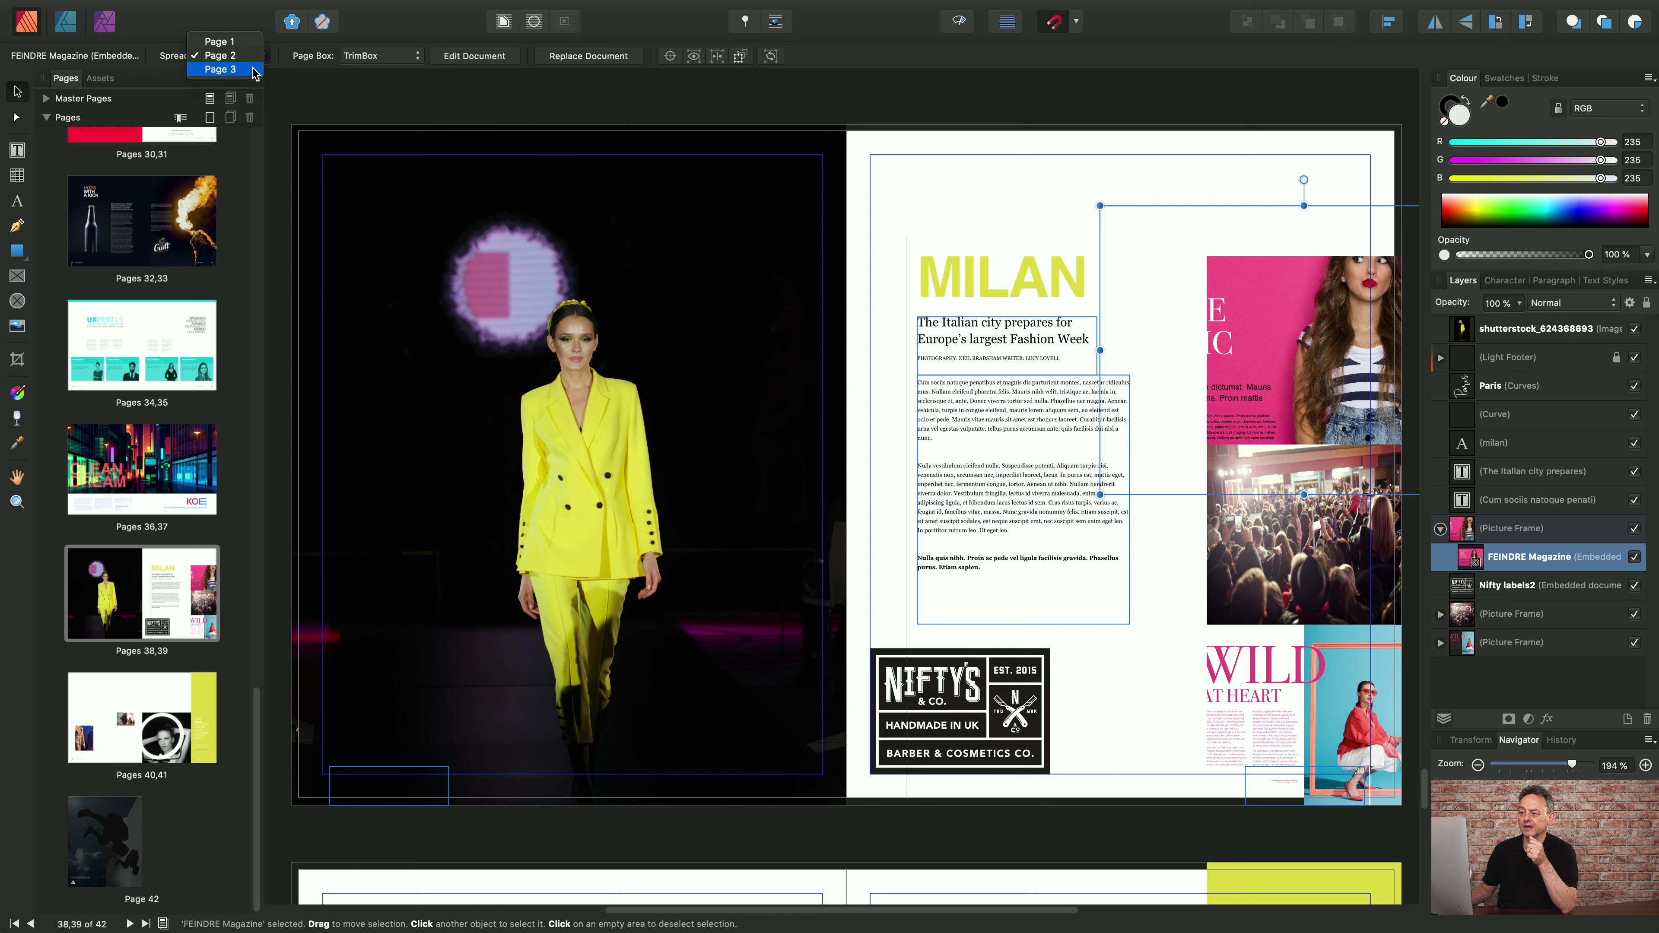
pyautogui.click(252, 68)
pyautogui.click(261, 58)
pyautogui.click(245, 32)
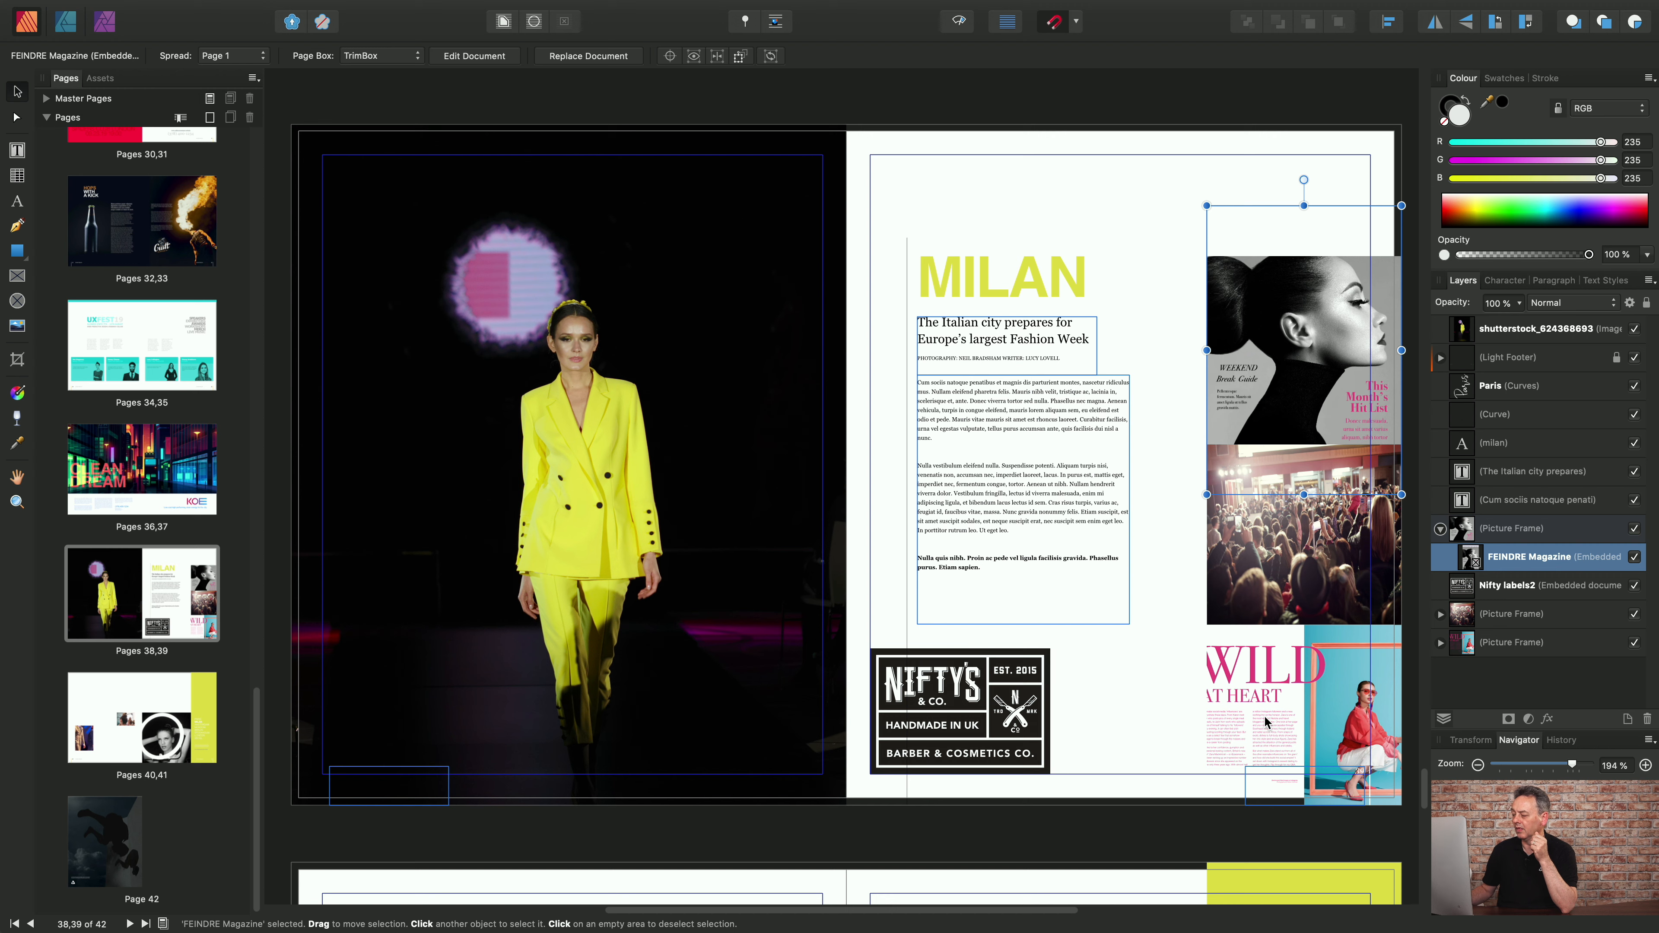
# - Try spreads Pages 2,3 and Pages 4,5 for the FEINDRE Magazine document in the lowest picture frame, and set it to Page 1
pyautogui.click(1277, 686)
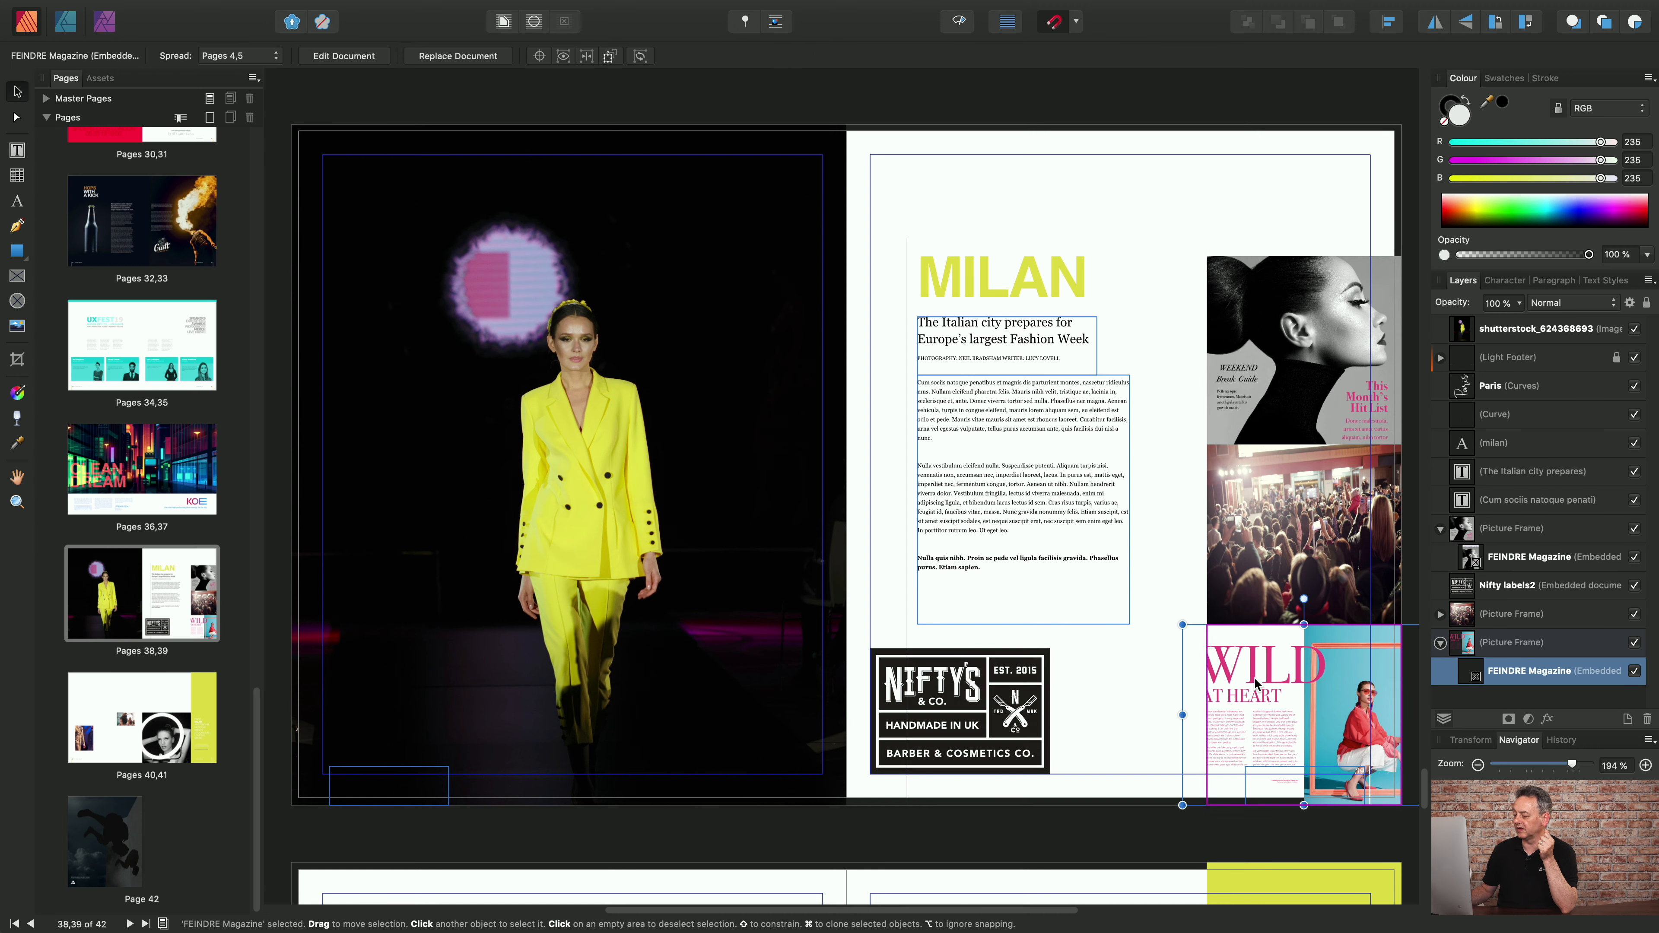
pyautogui.click(262, 59)
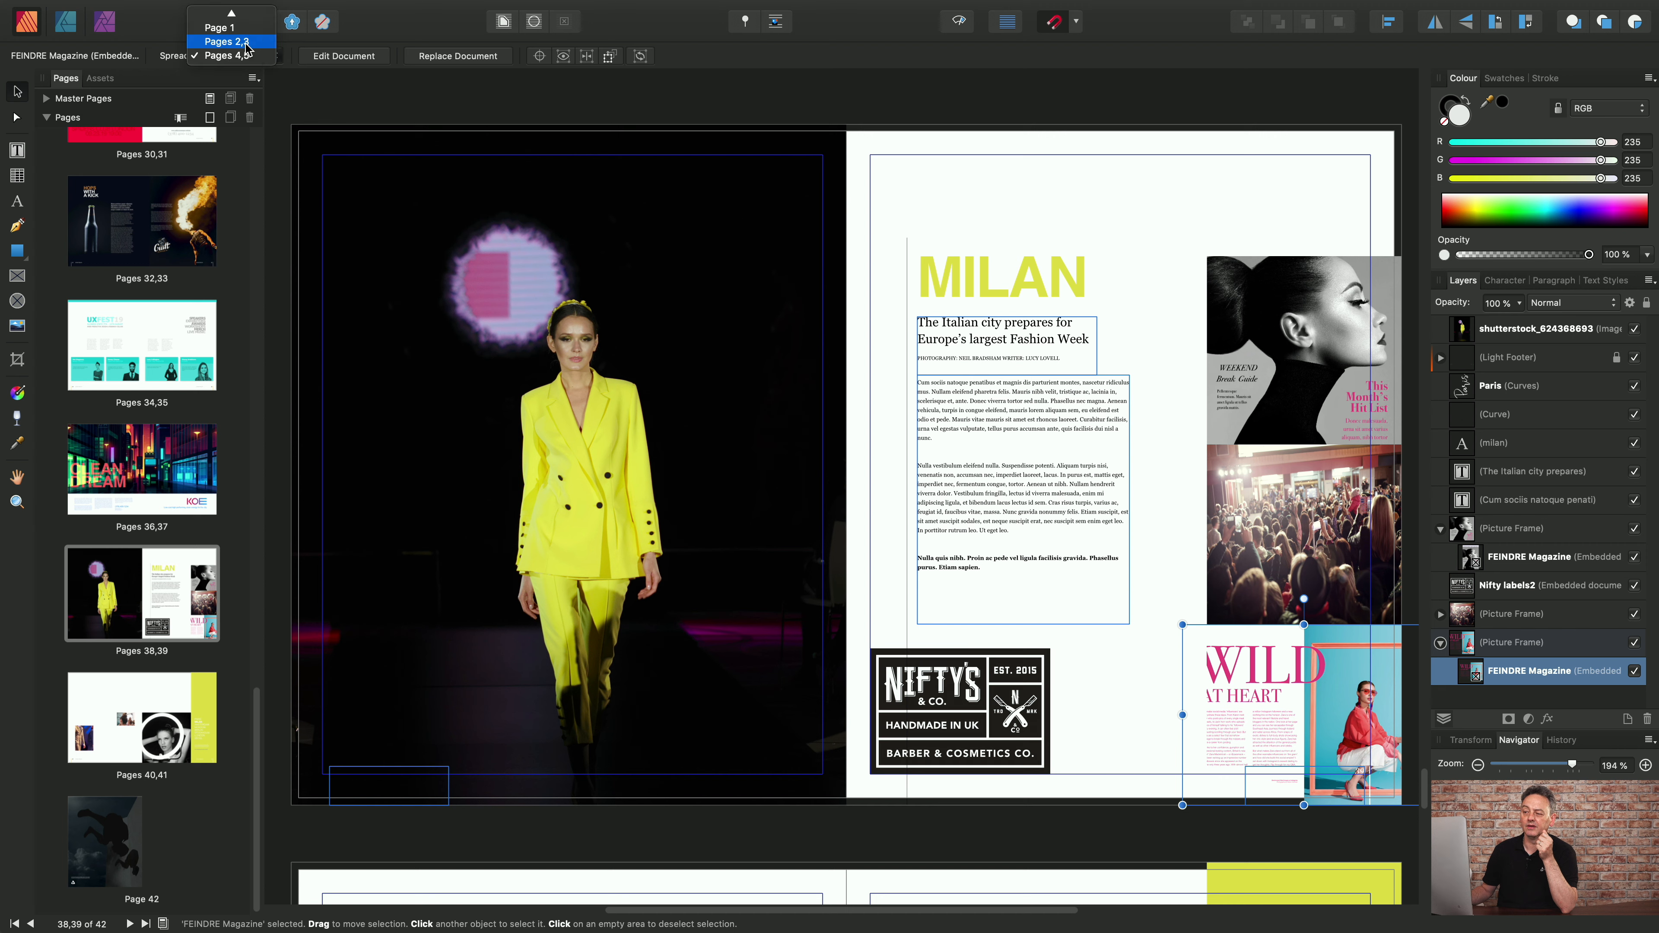
pyautogui.click(246, 44)
pyautogui.click(243, 57)
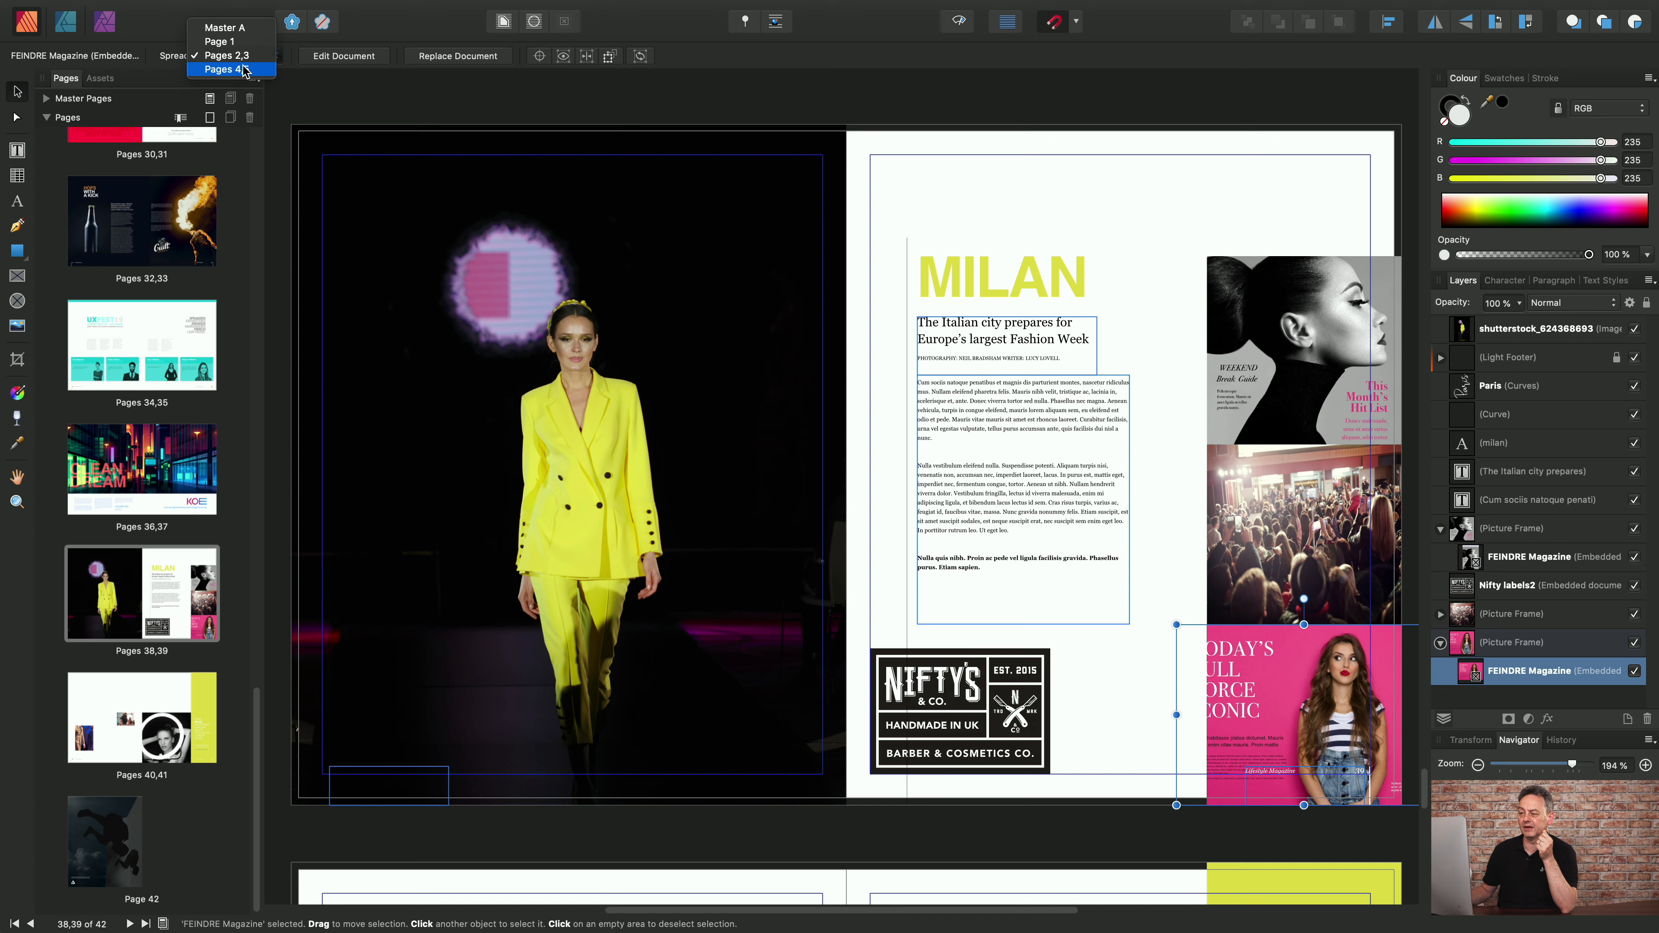
pyautogui.click(243, 69)
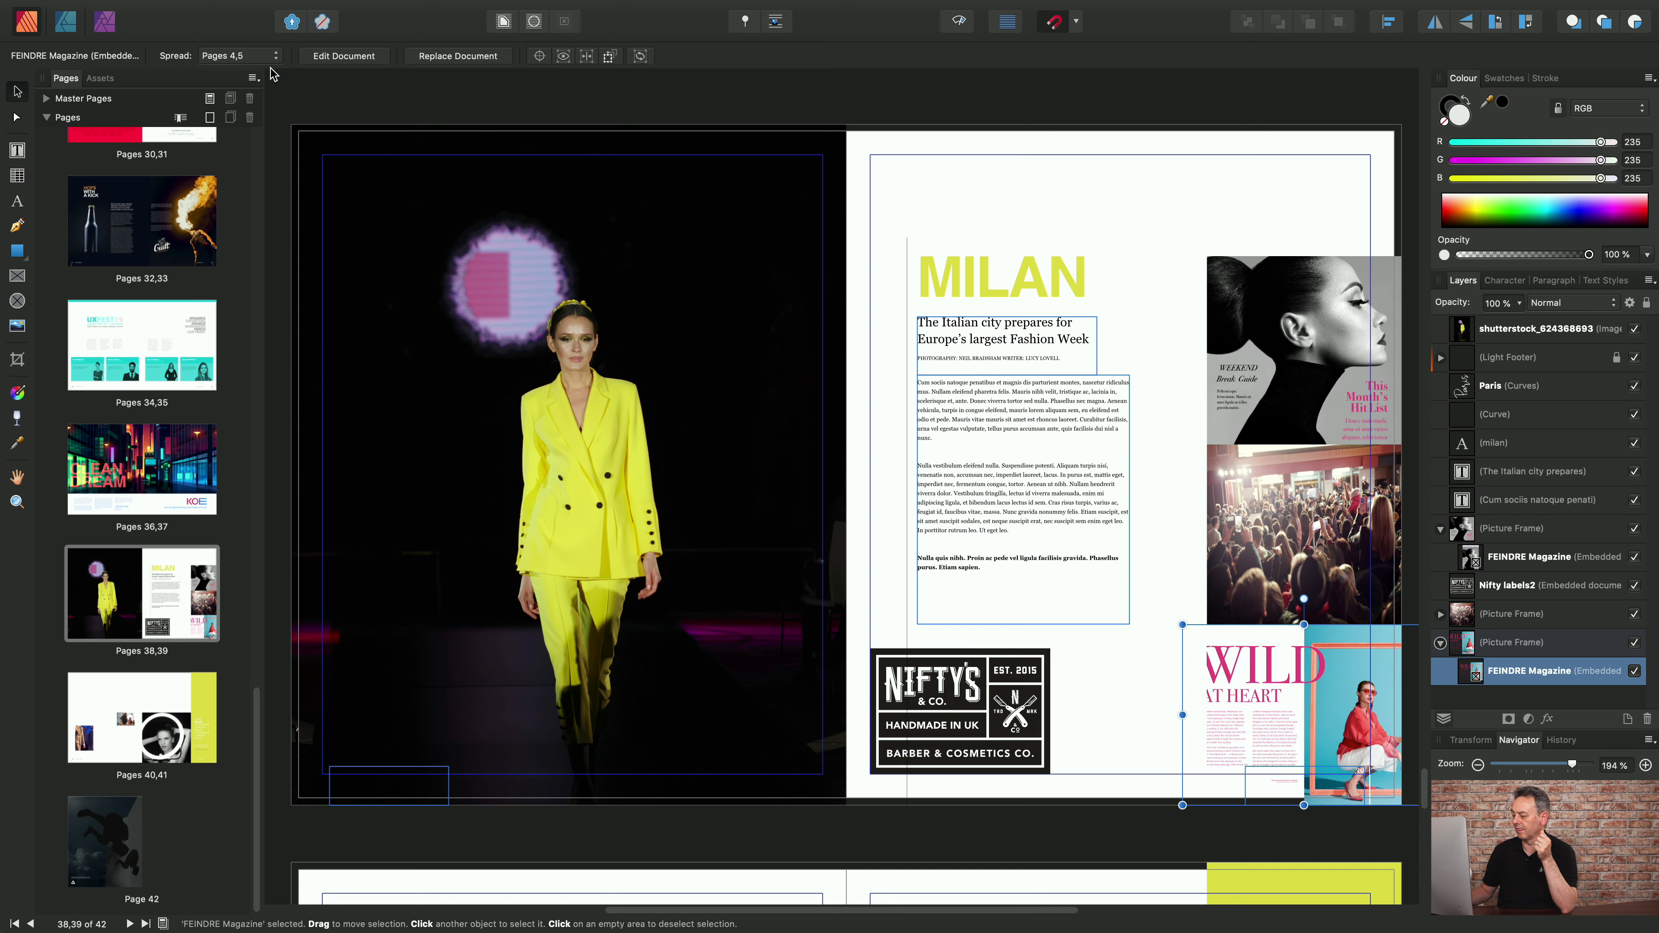
pyautogui.click(247, 60)
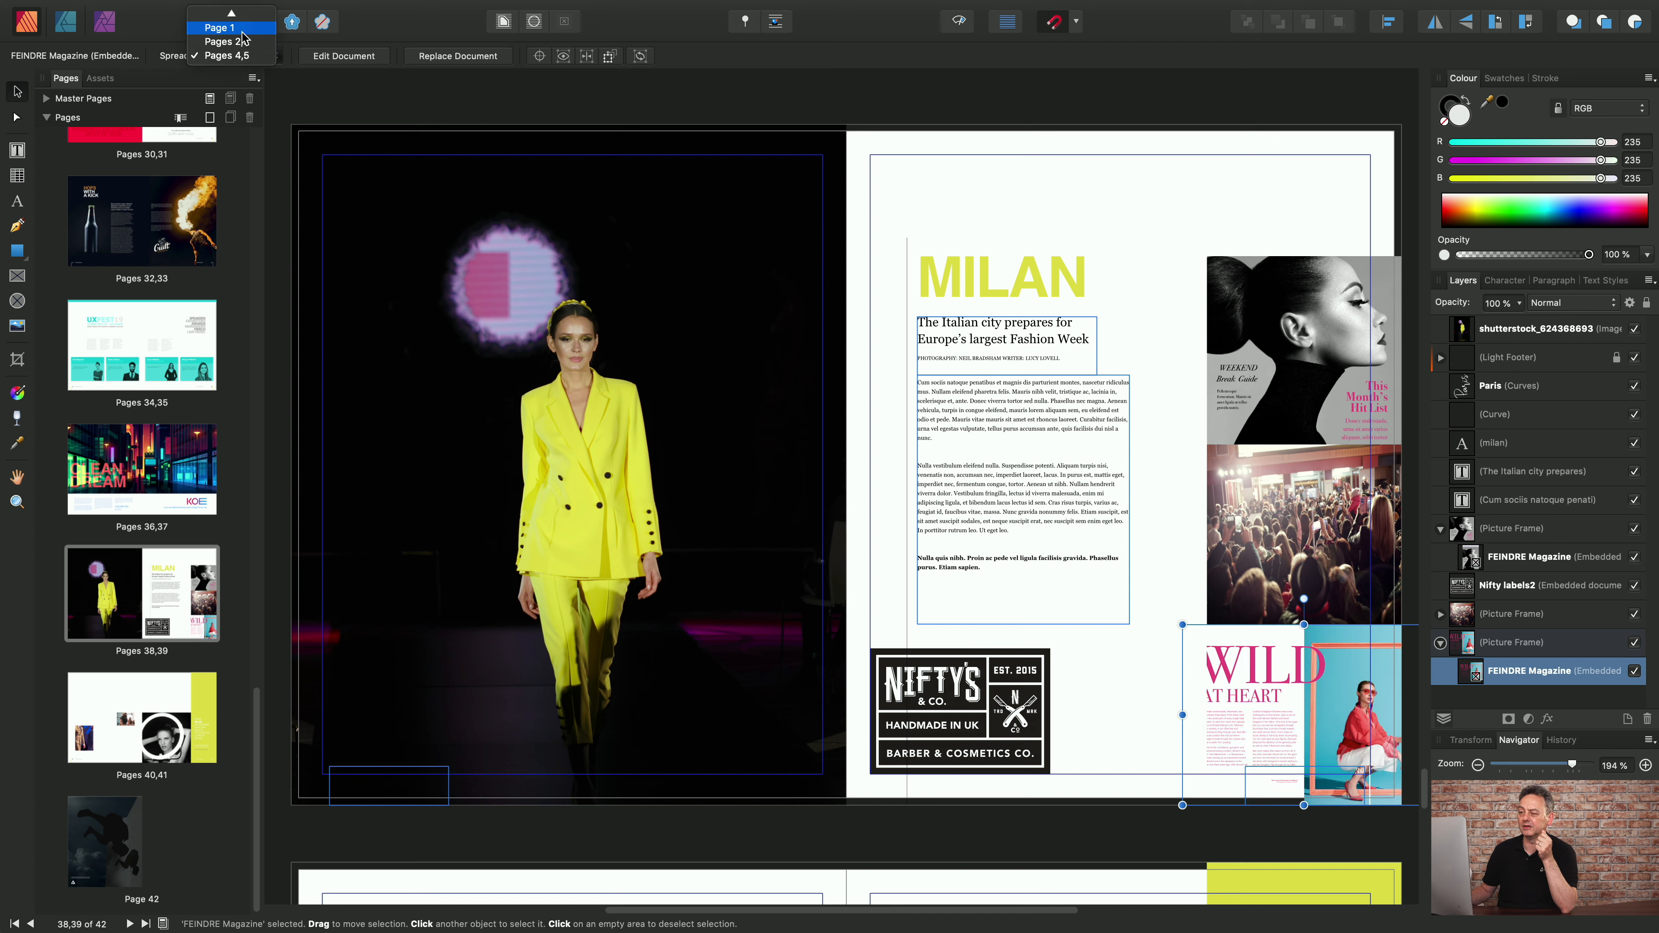
pyautogui.click(254, 43)
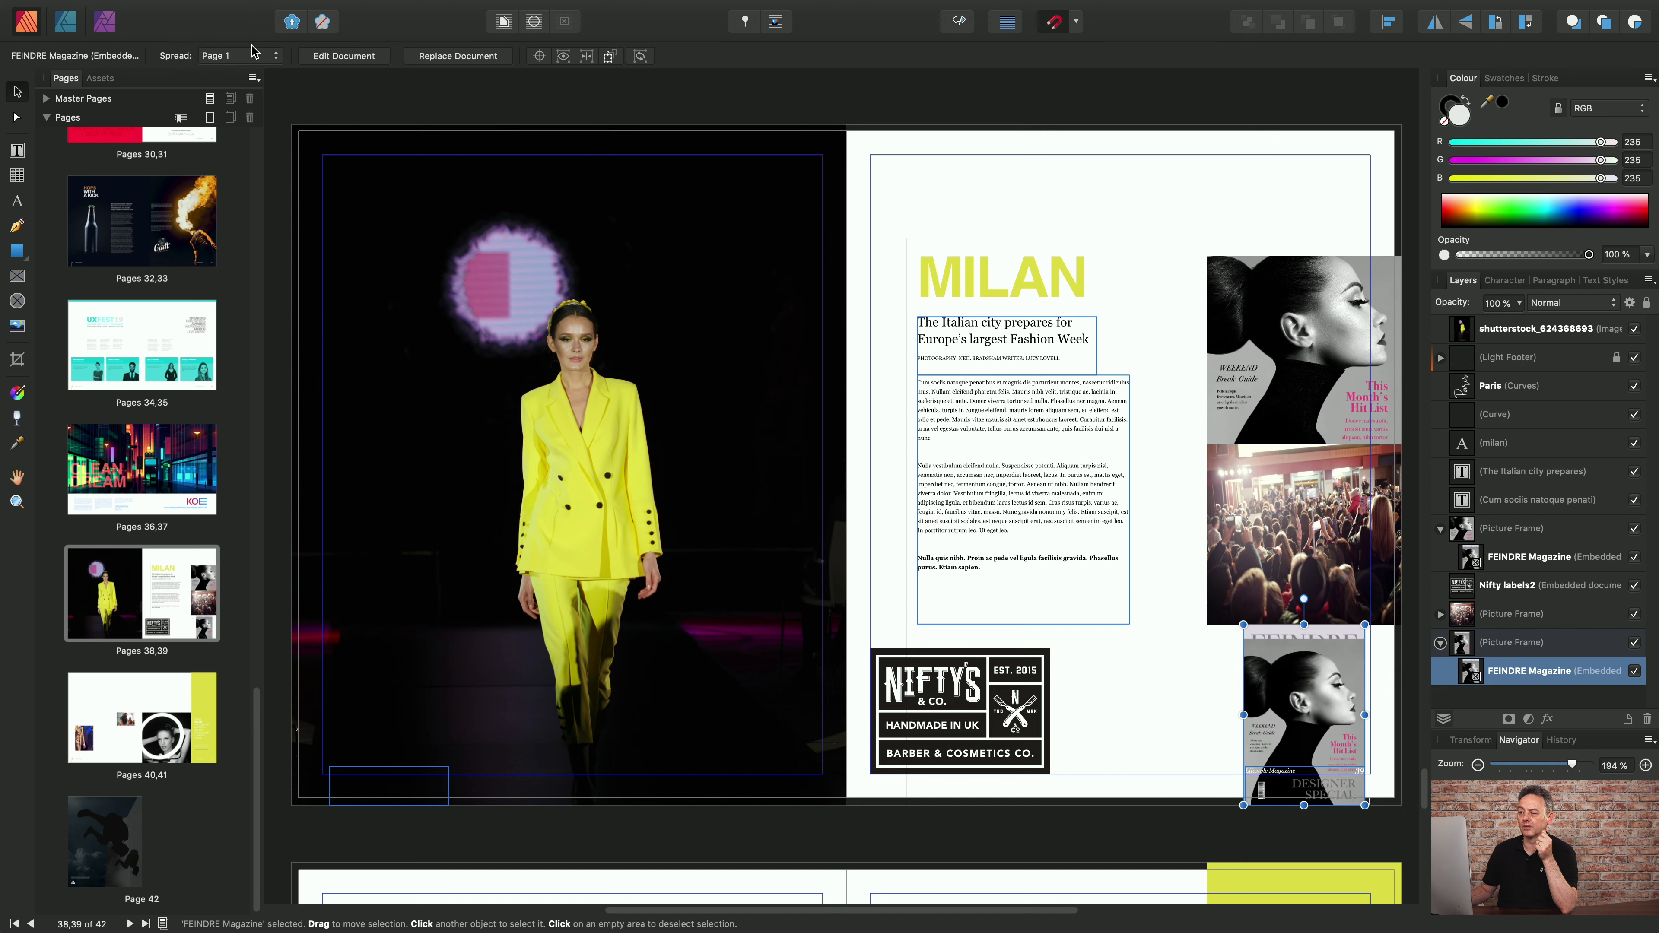
# - Set the FEINDRE Magazine document in the lowest picture frame to show the spread Pages 2,3
pyautogui.click(254, 58)
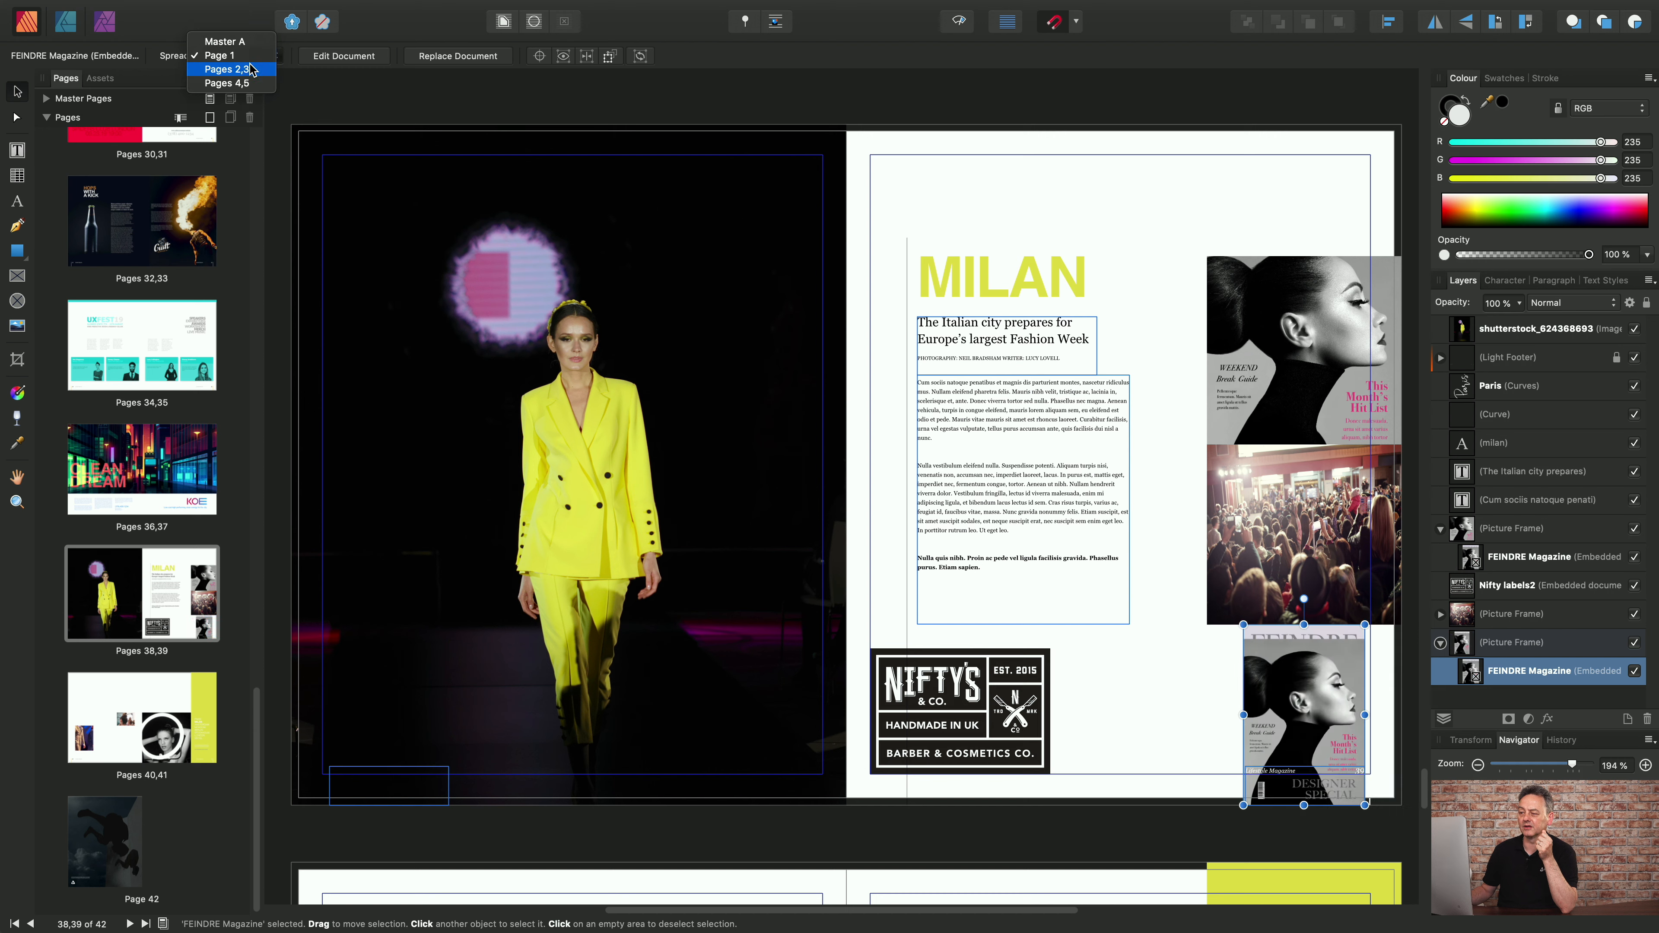
pyautogui.click(252, 70)
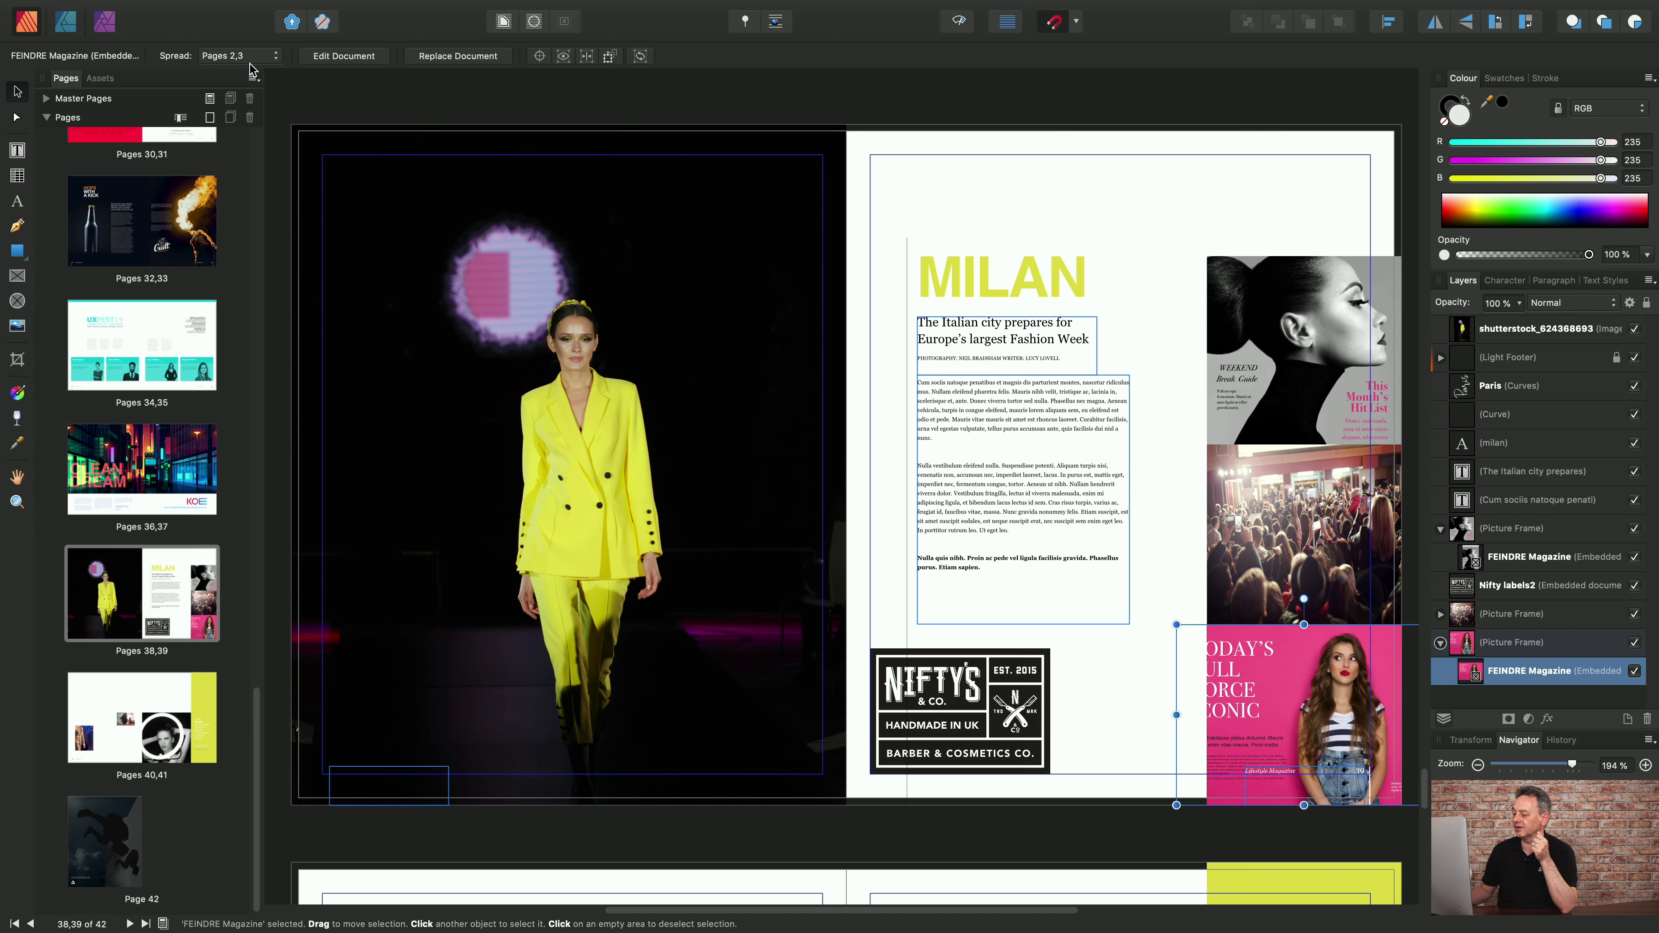
# - Try both niftys-labels-green artboards and the blades-mark artboard for the embedded Nifty labels2 document below the article
pyautogui.click(951, 705)
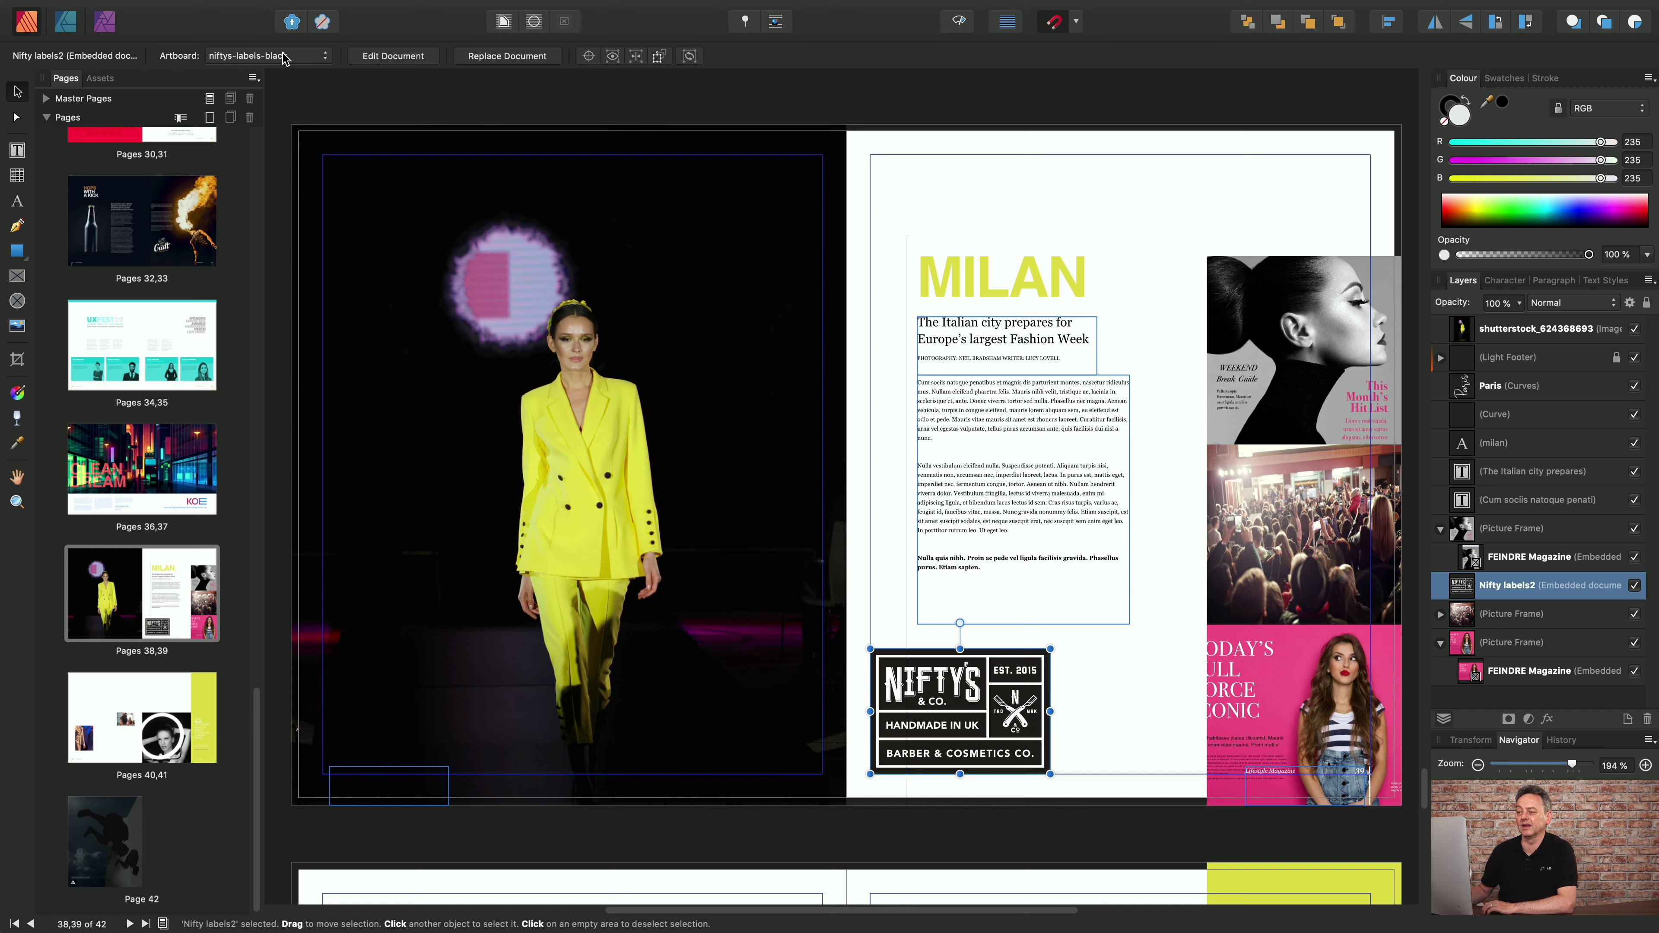
pyautogui.click(319, 58)
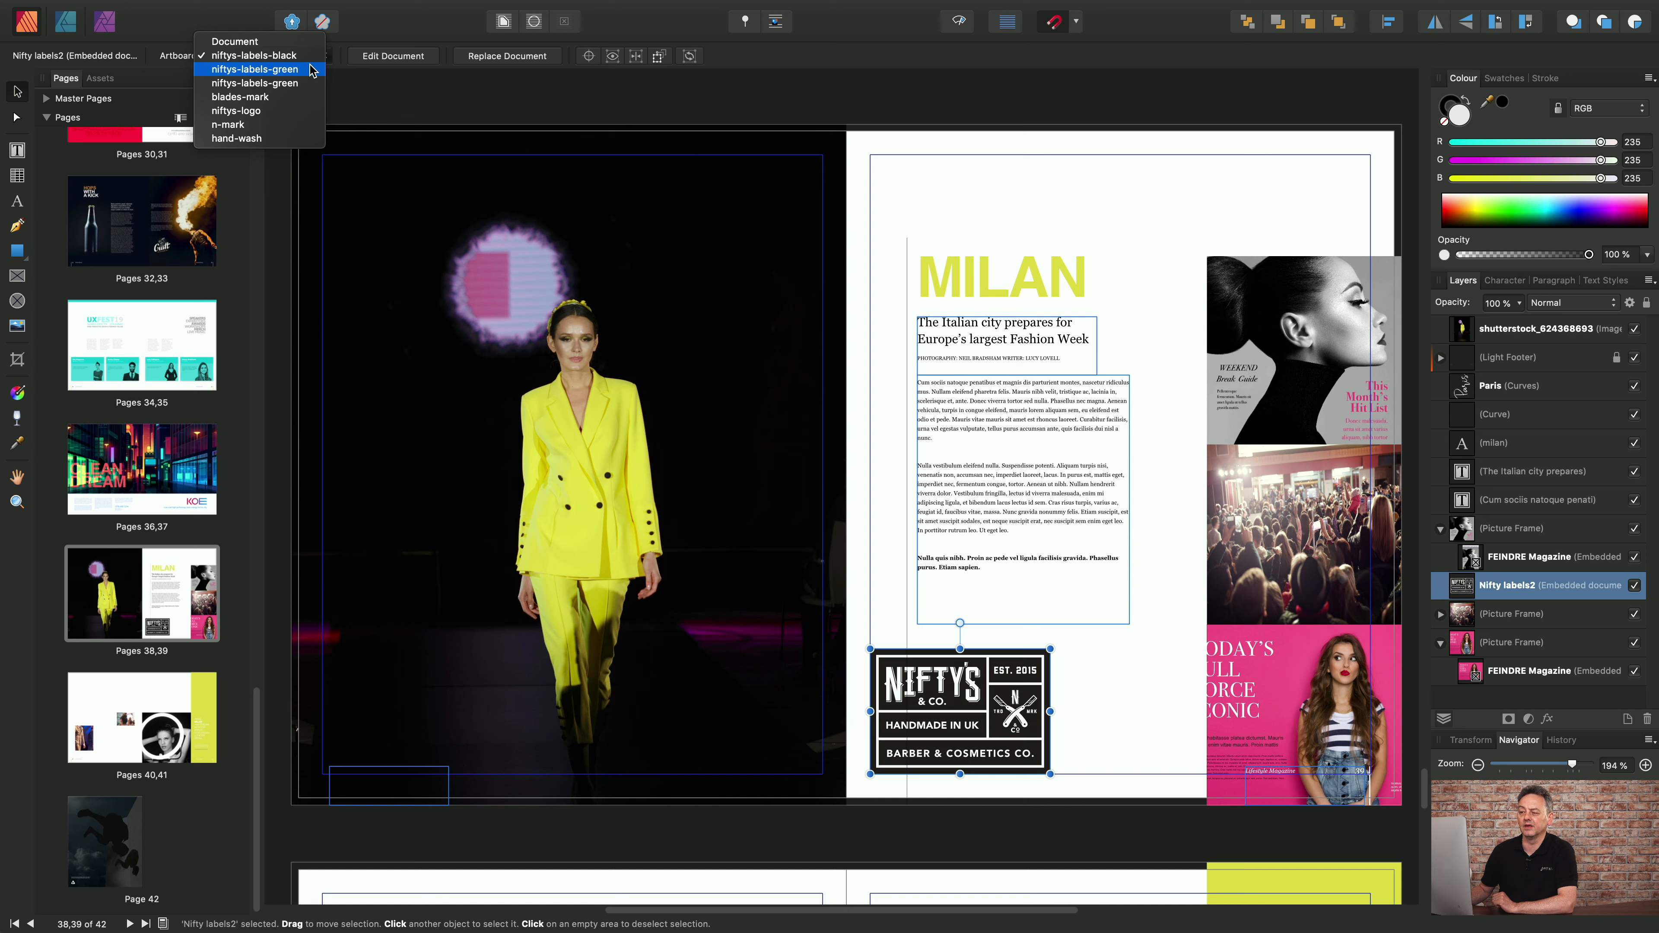
pyautogui.click(310, 71)
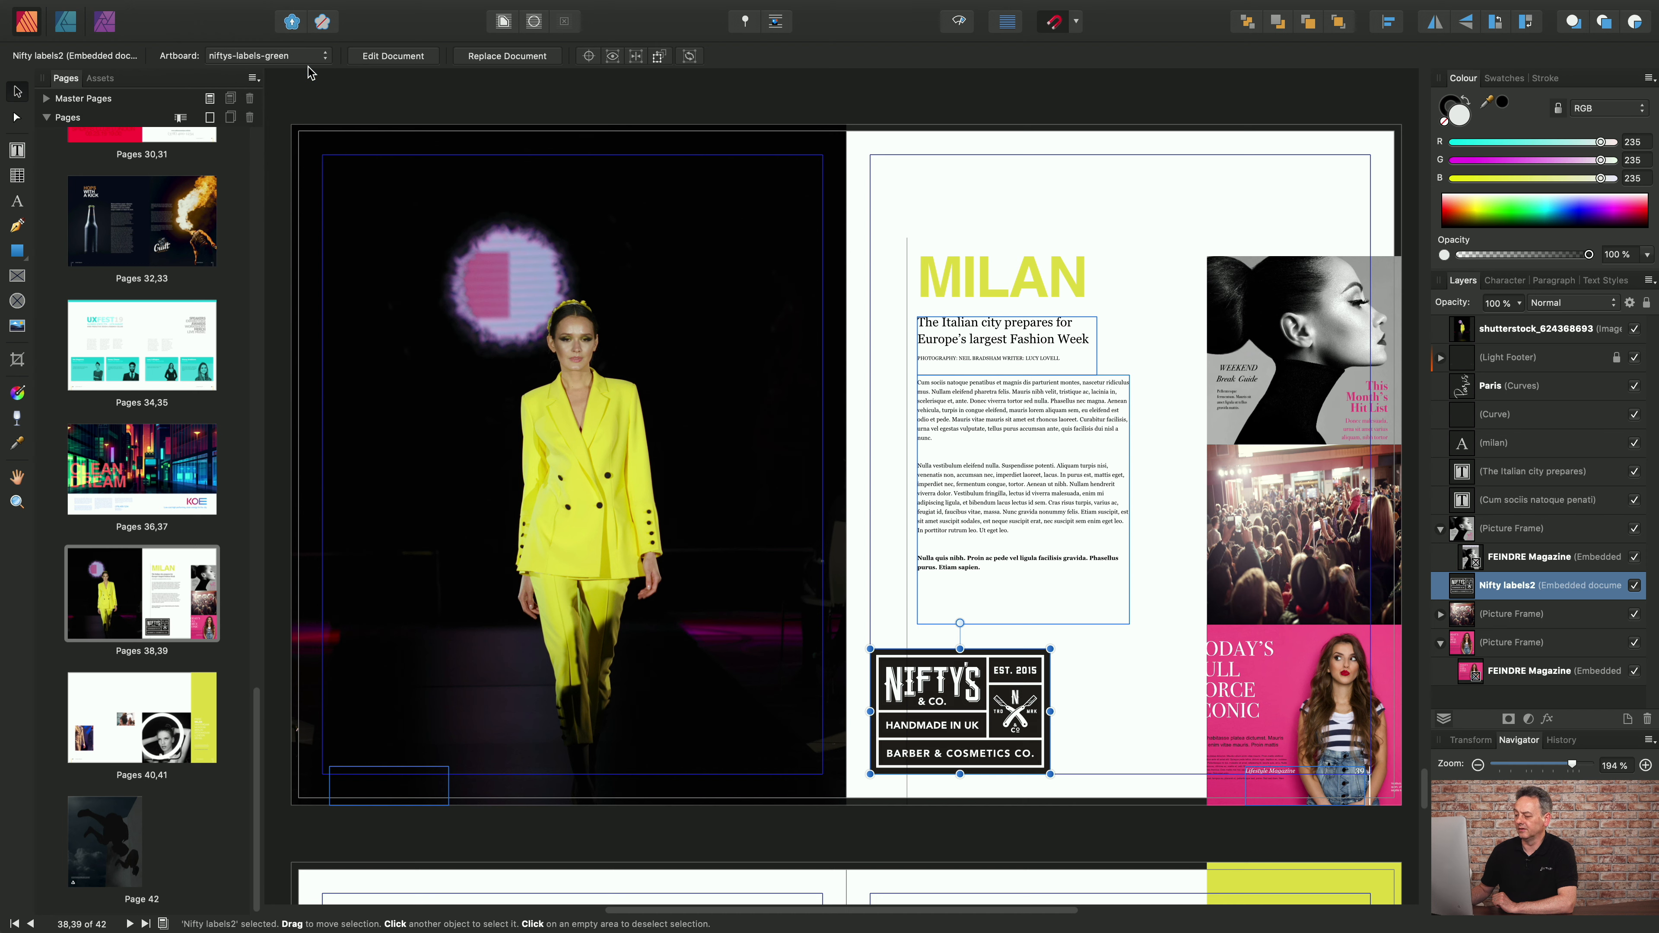
pyautogui.click(310, 62)
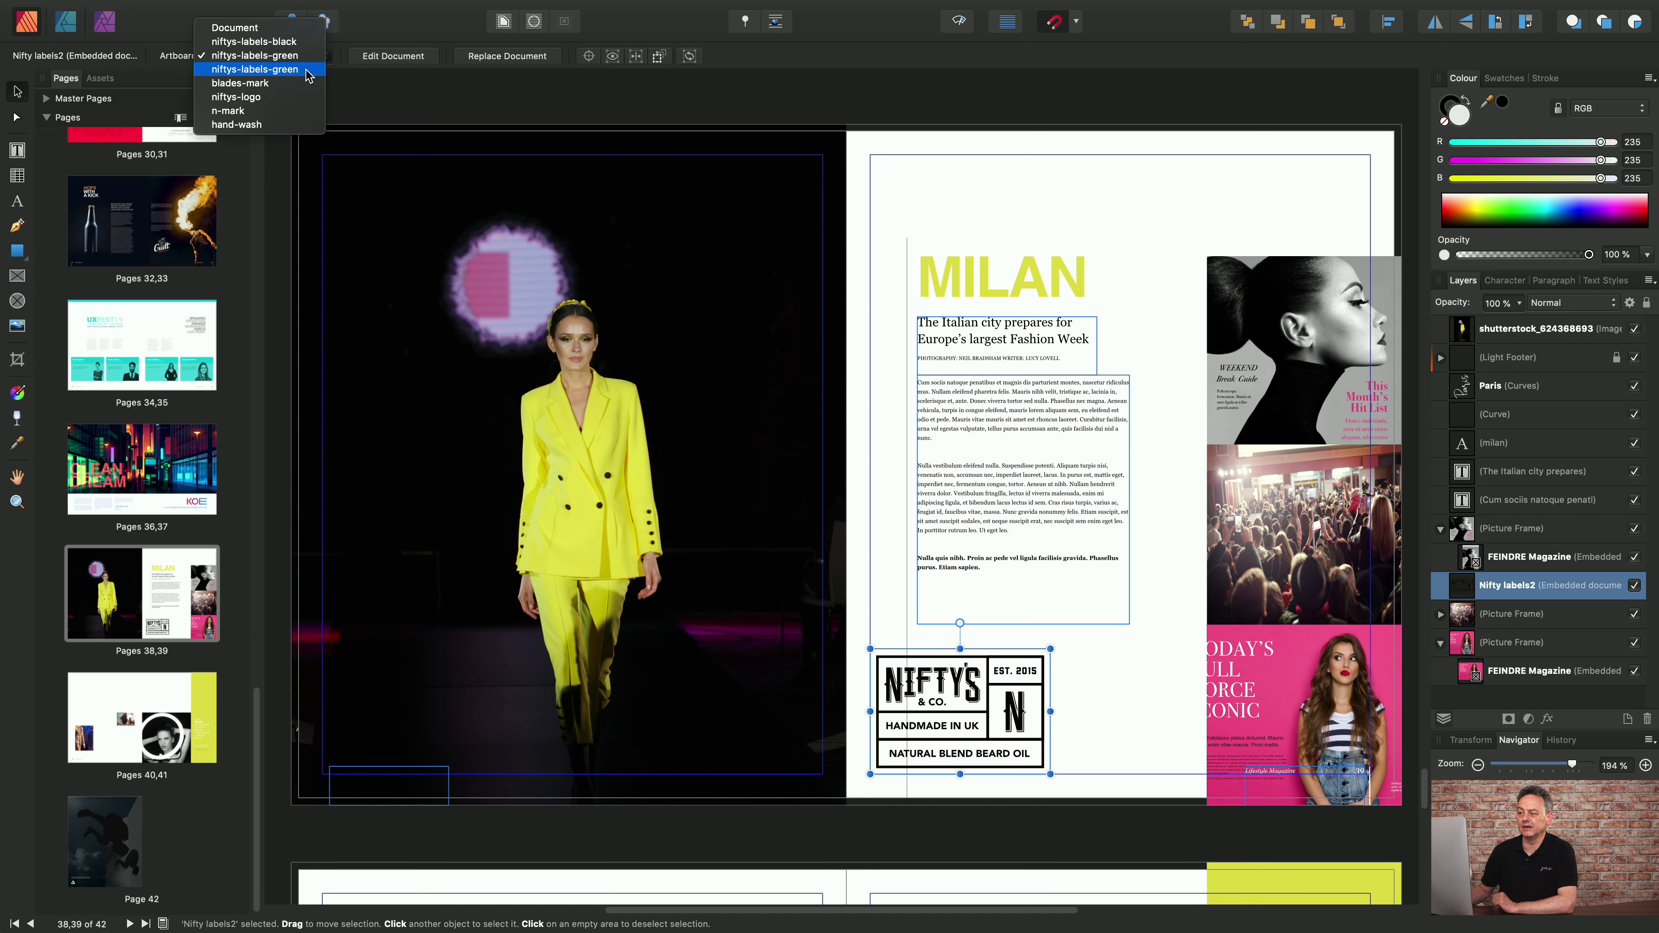
pyautogui.click(309, 72)
pyautogui.click(310, 56)
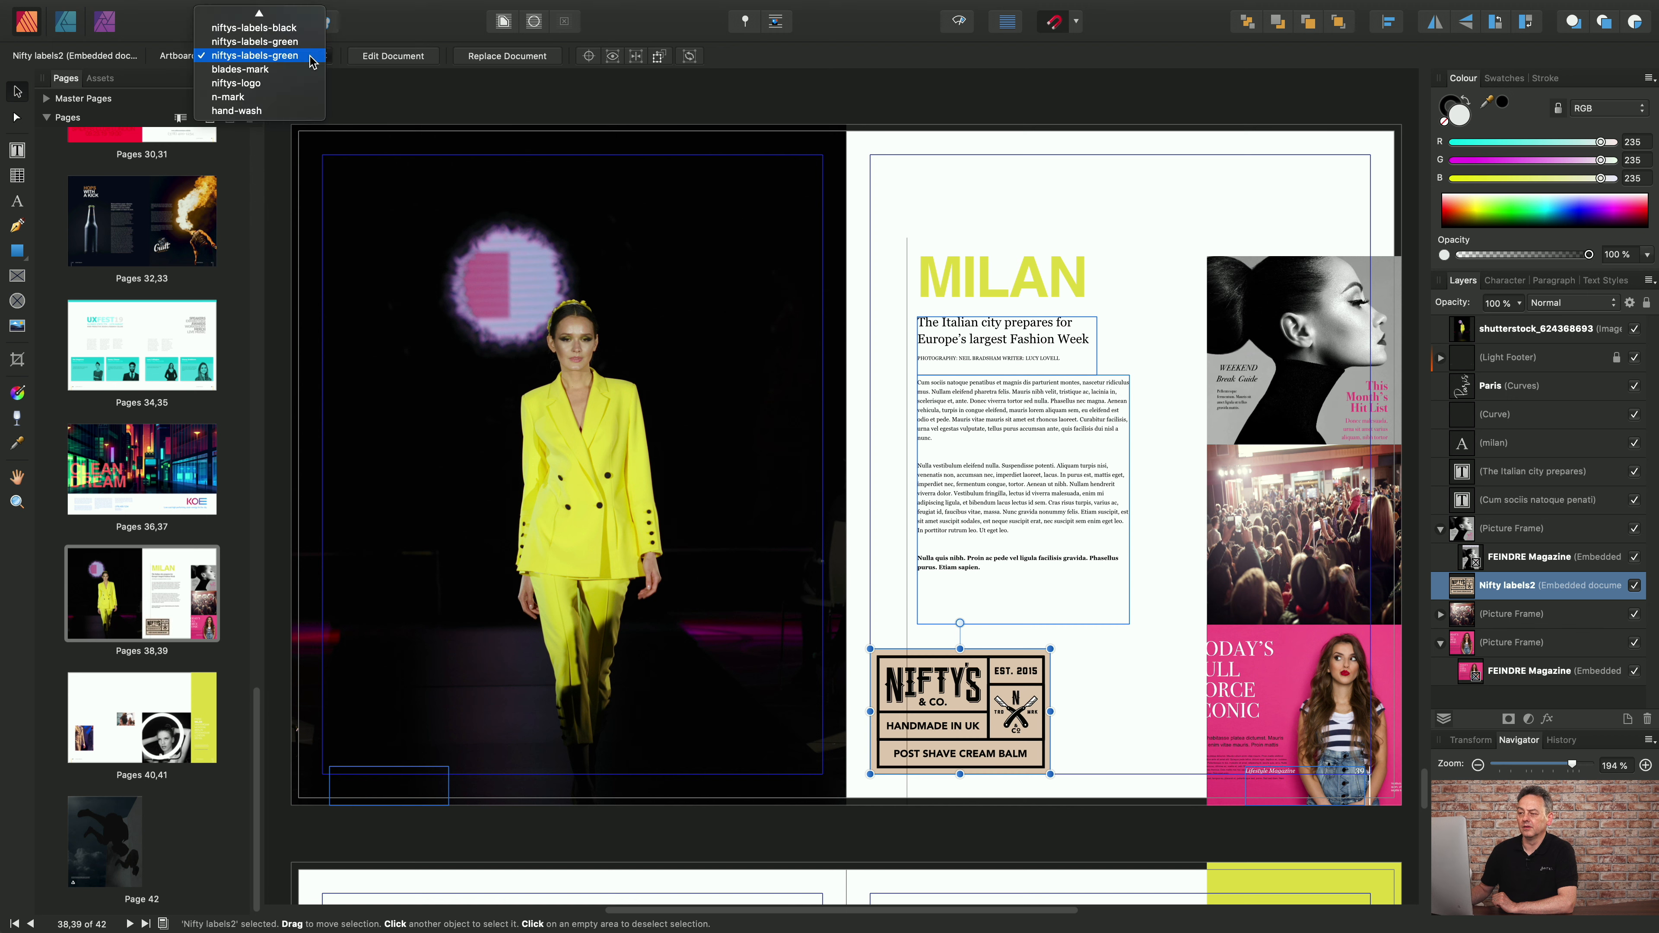
pyautogui.click(305, 71)
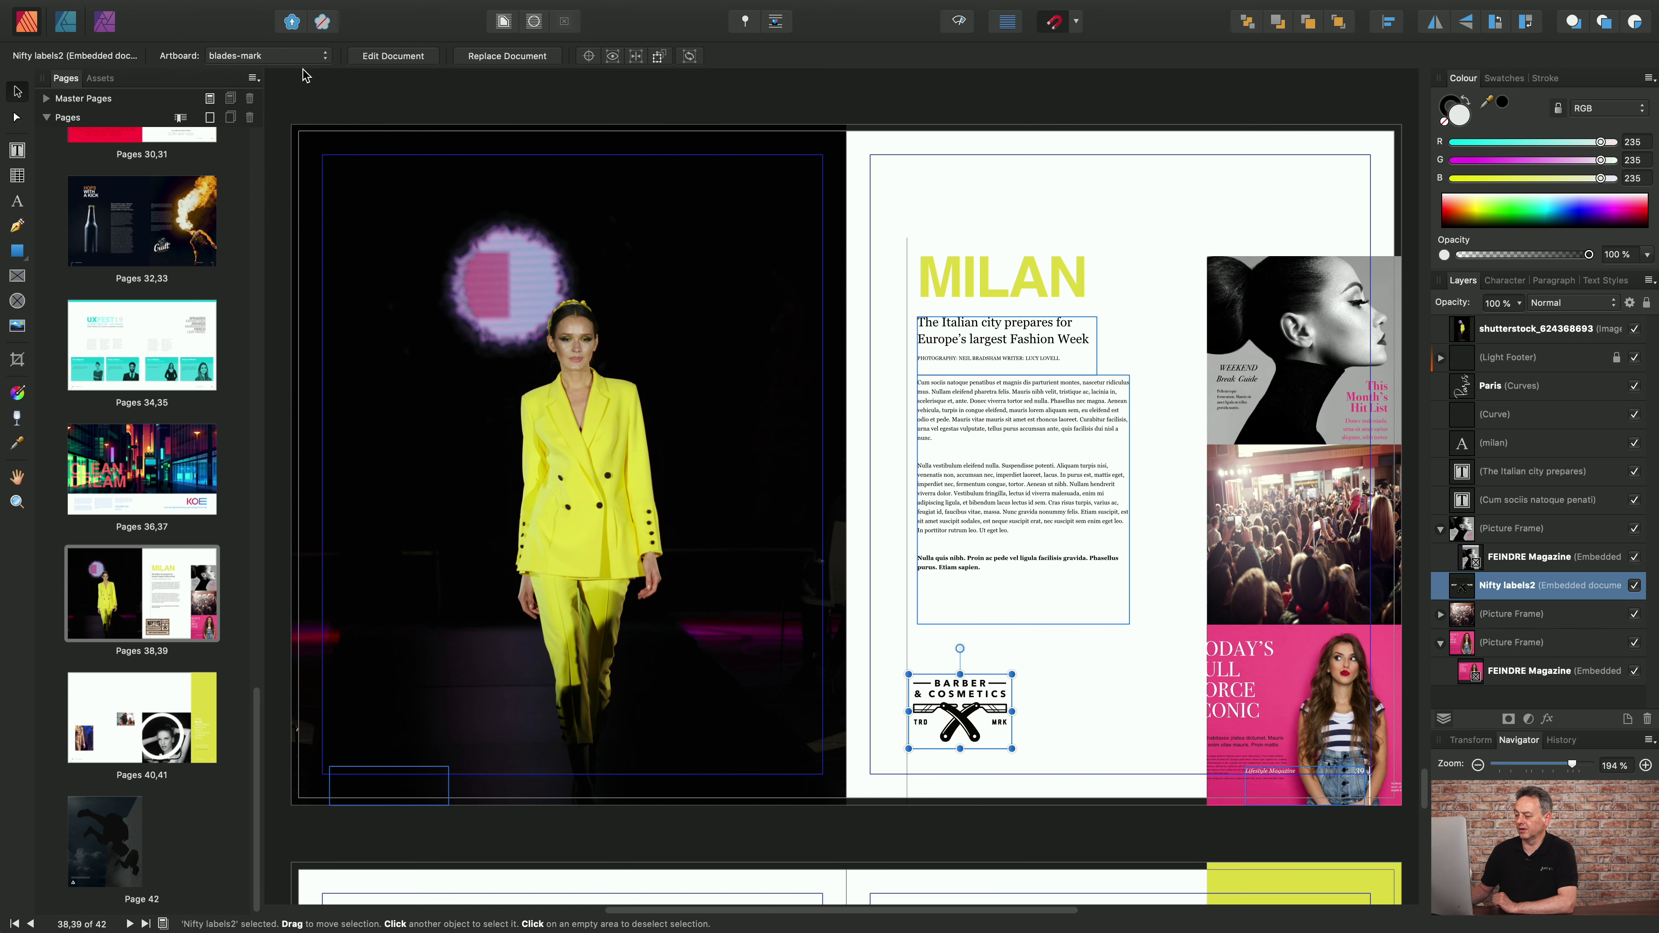
# - Try the niftys-logo, n-mark and hand-wash artboards for the Nifty labels2 document, and set it back to niftys-labels-black
pyautogui.click(305, 63)
pyautogui.click(305, 69)
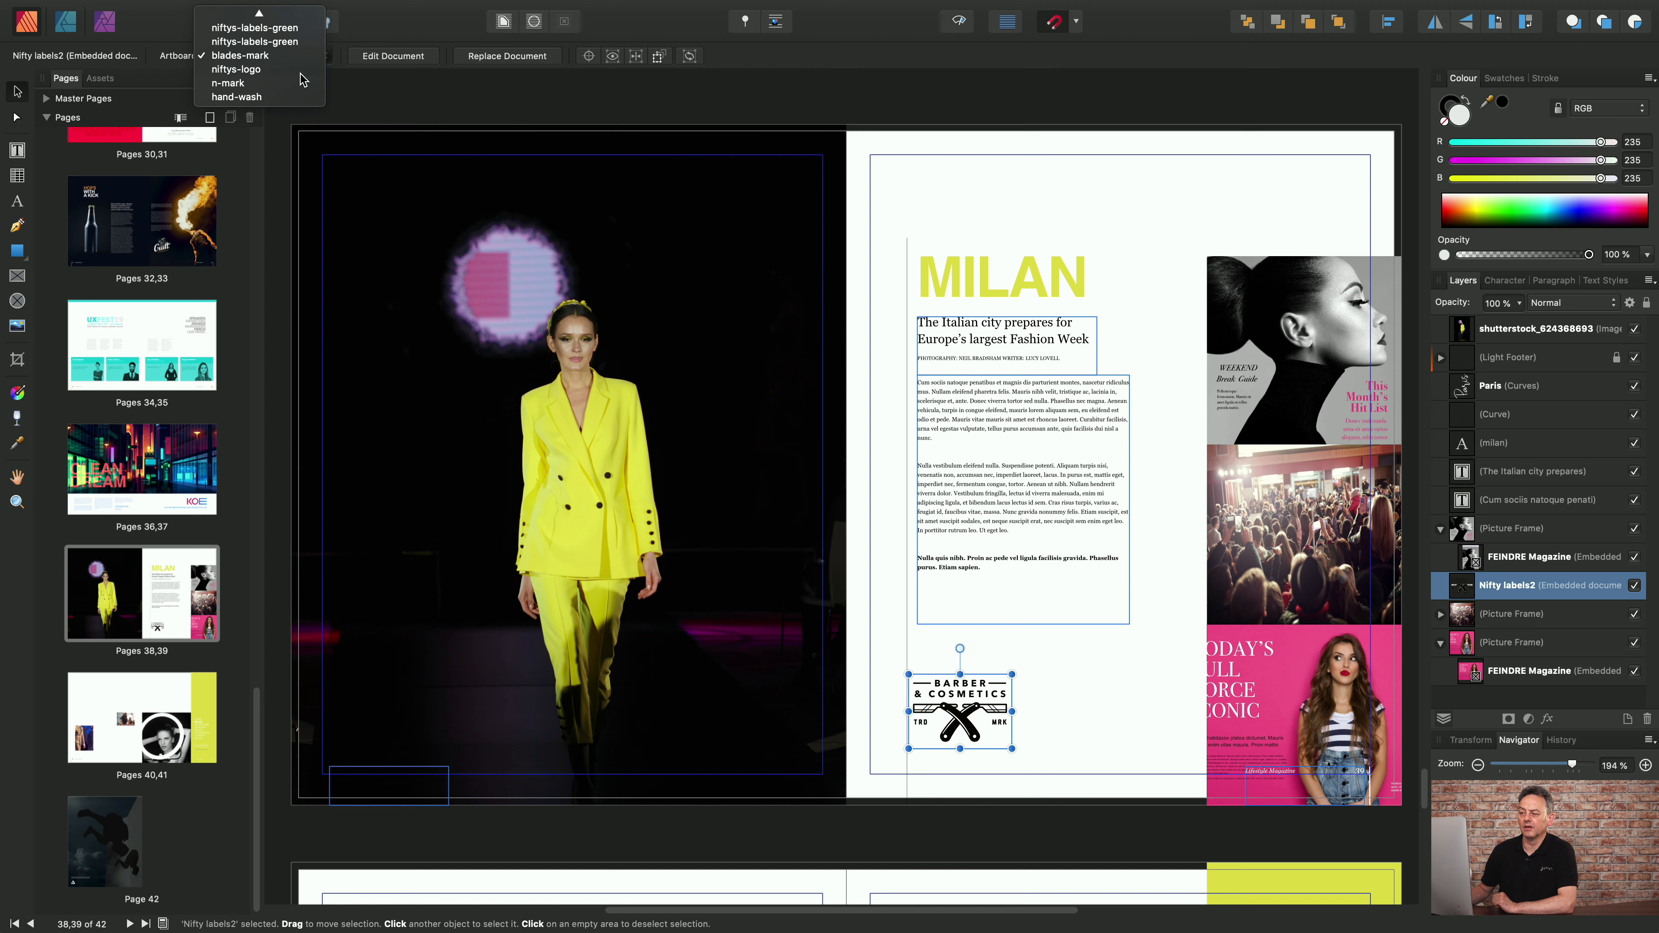
pyautogui.click(307, 63)
pyautogui.click(305, 69)
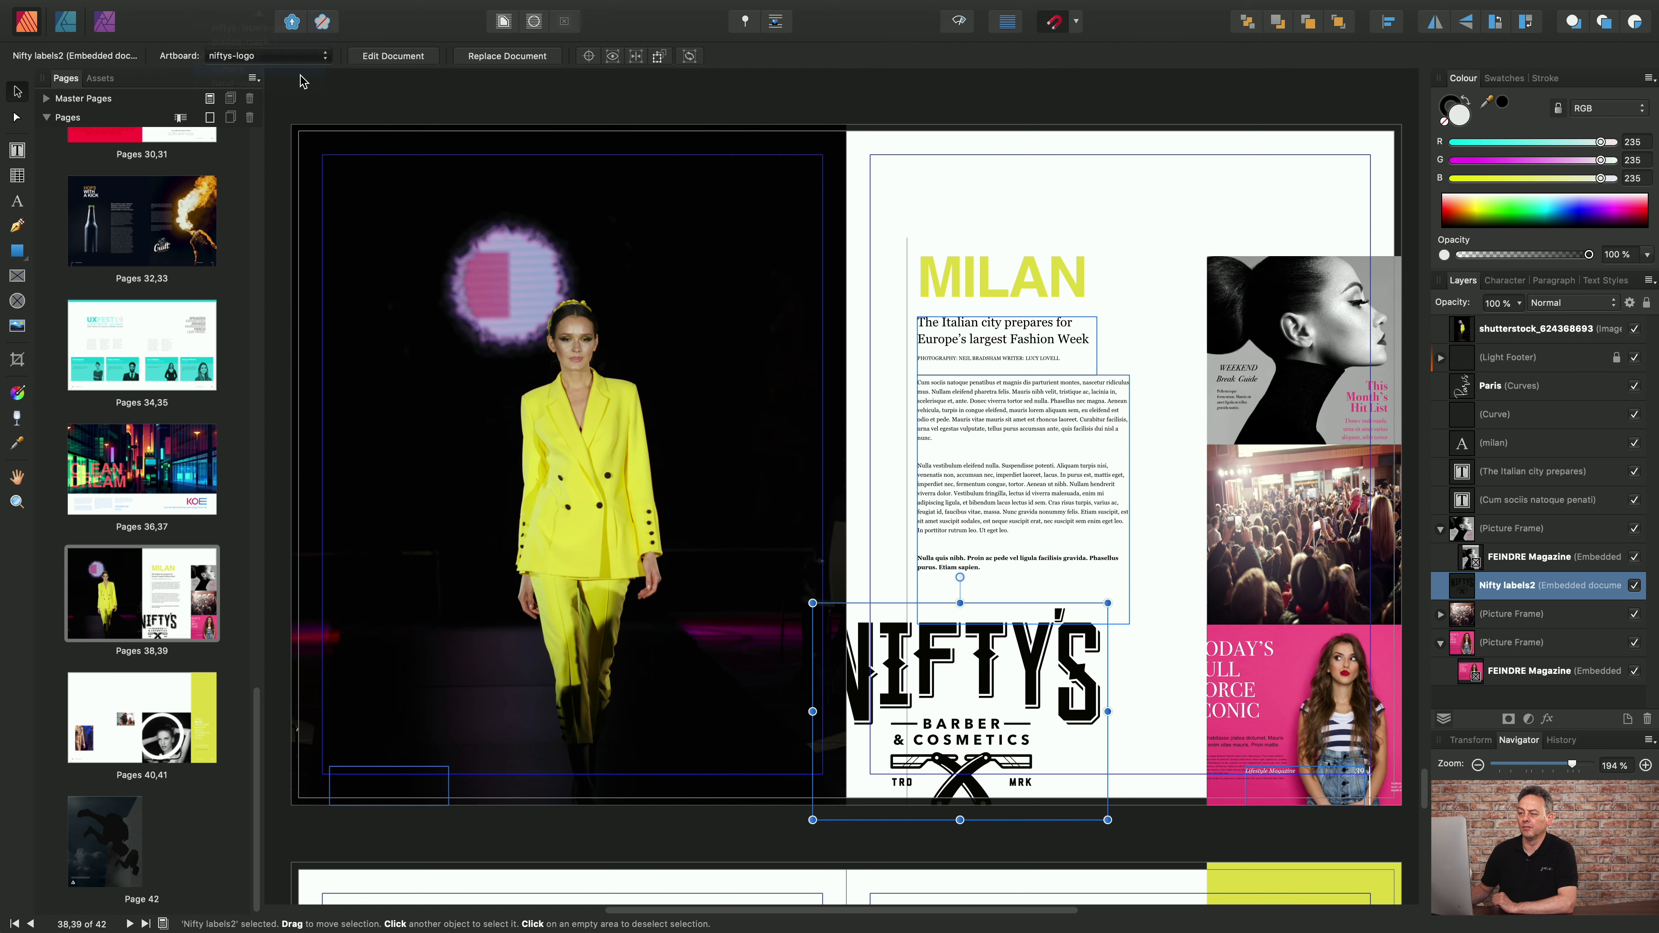
pyautogui.click(303, 63)
pyautogui.click(301, 71)
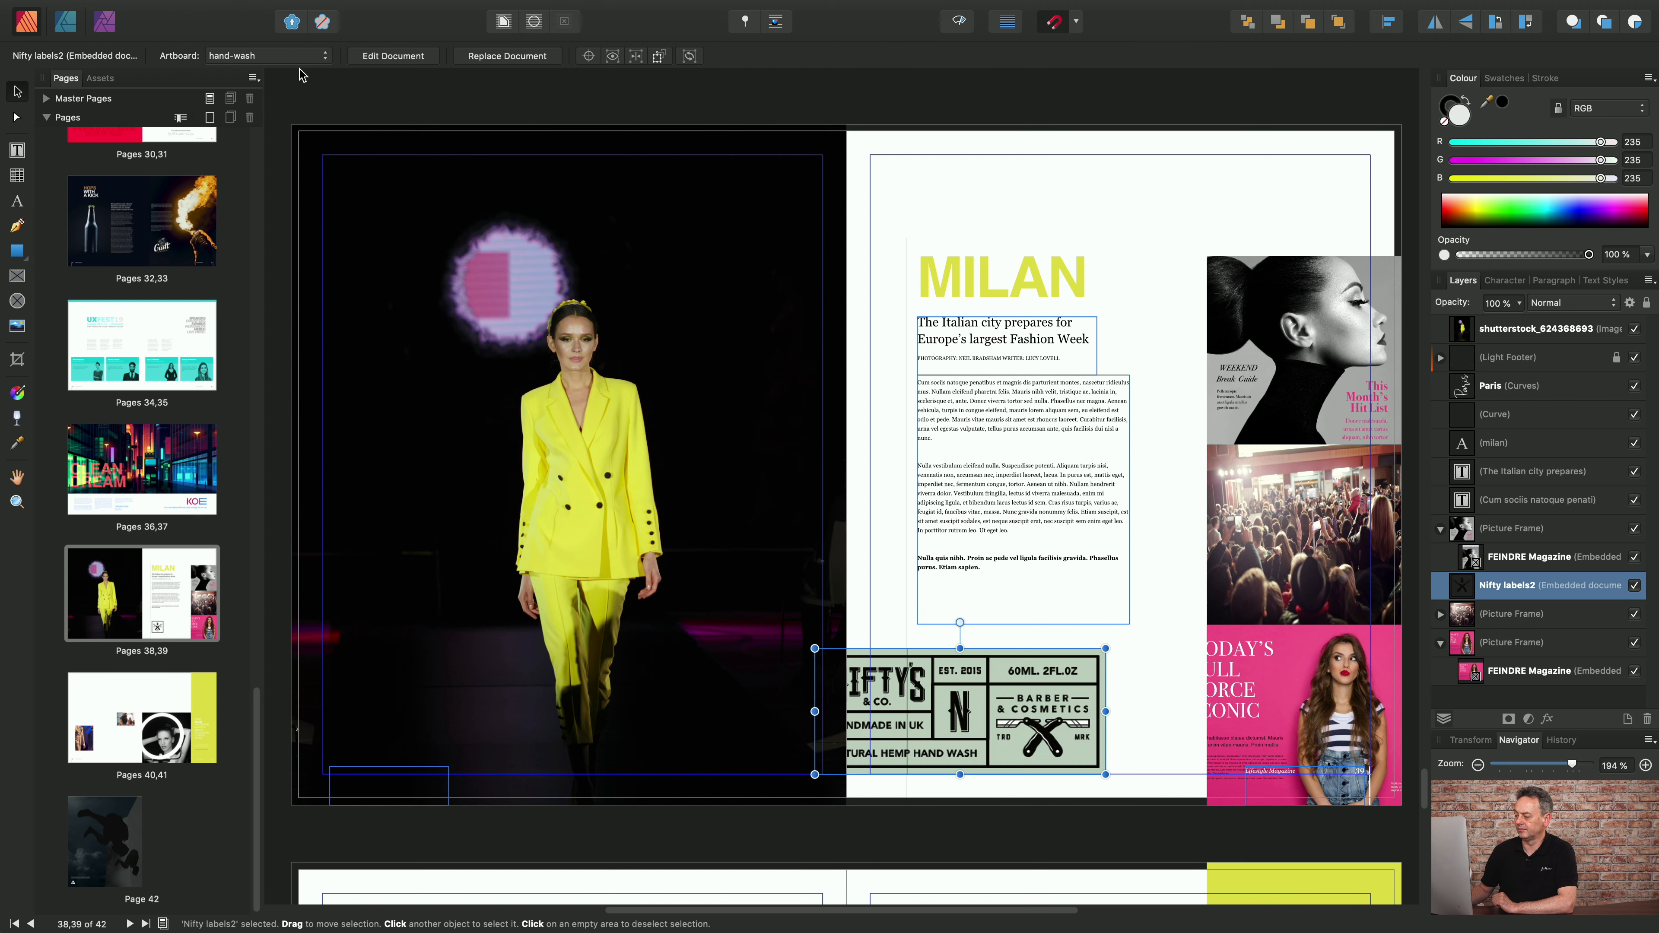
pyautogui.click(298, 60)
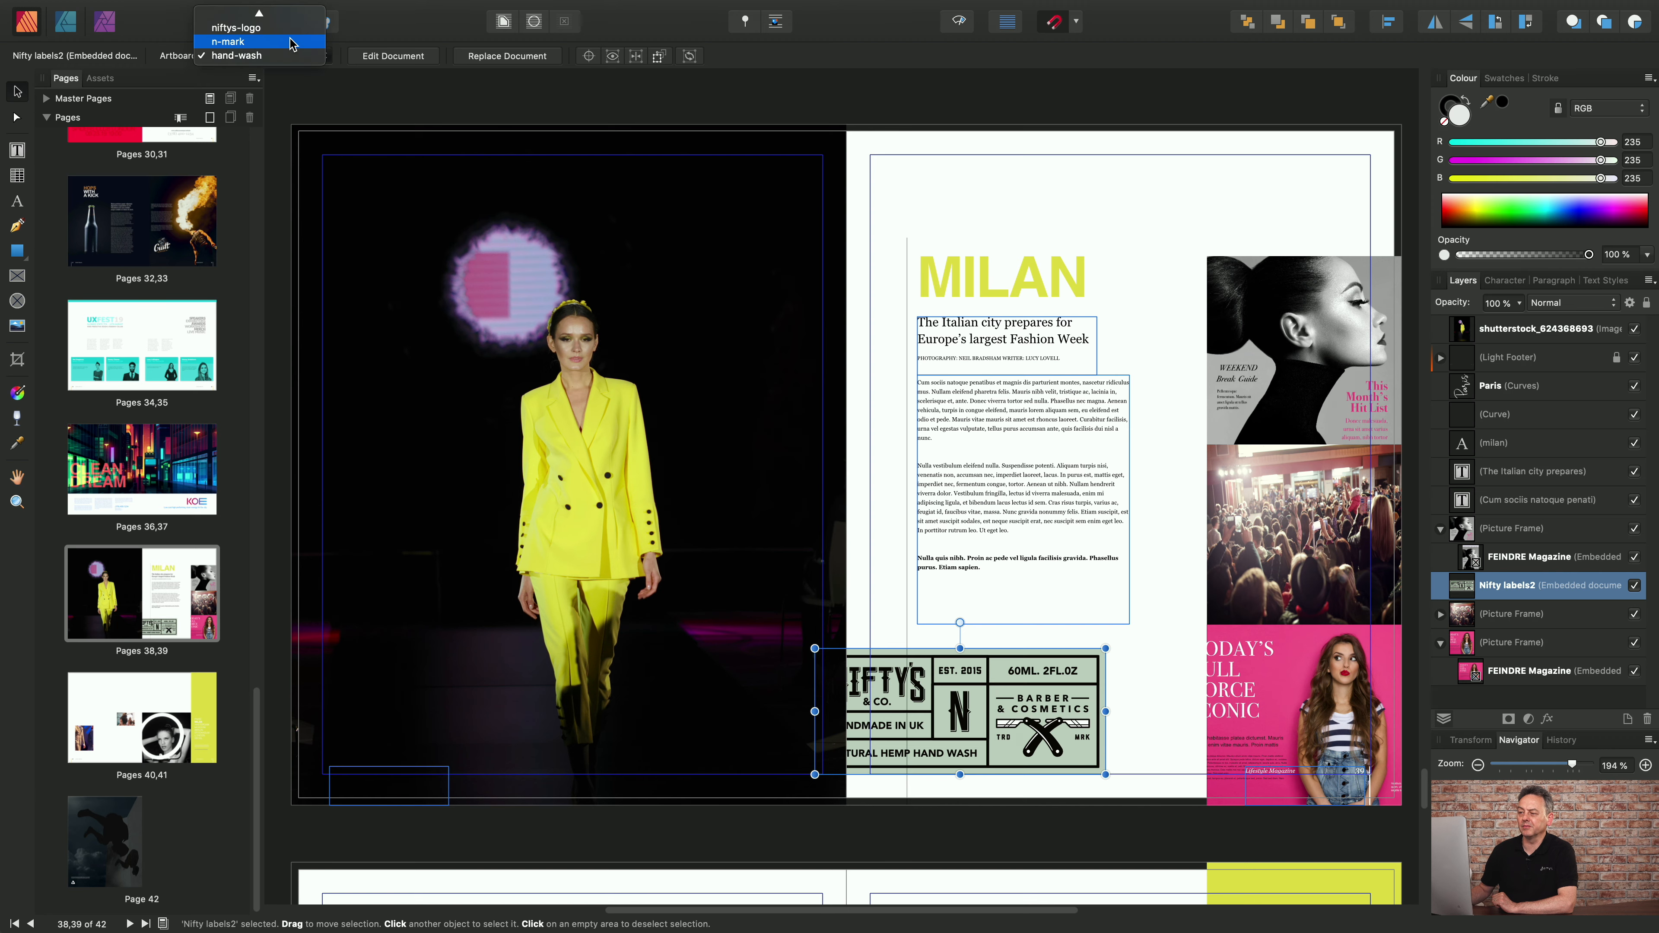
pyautogui.scroll(5, 289, 44)
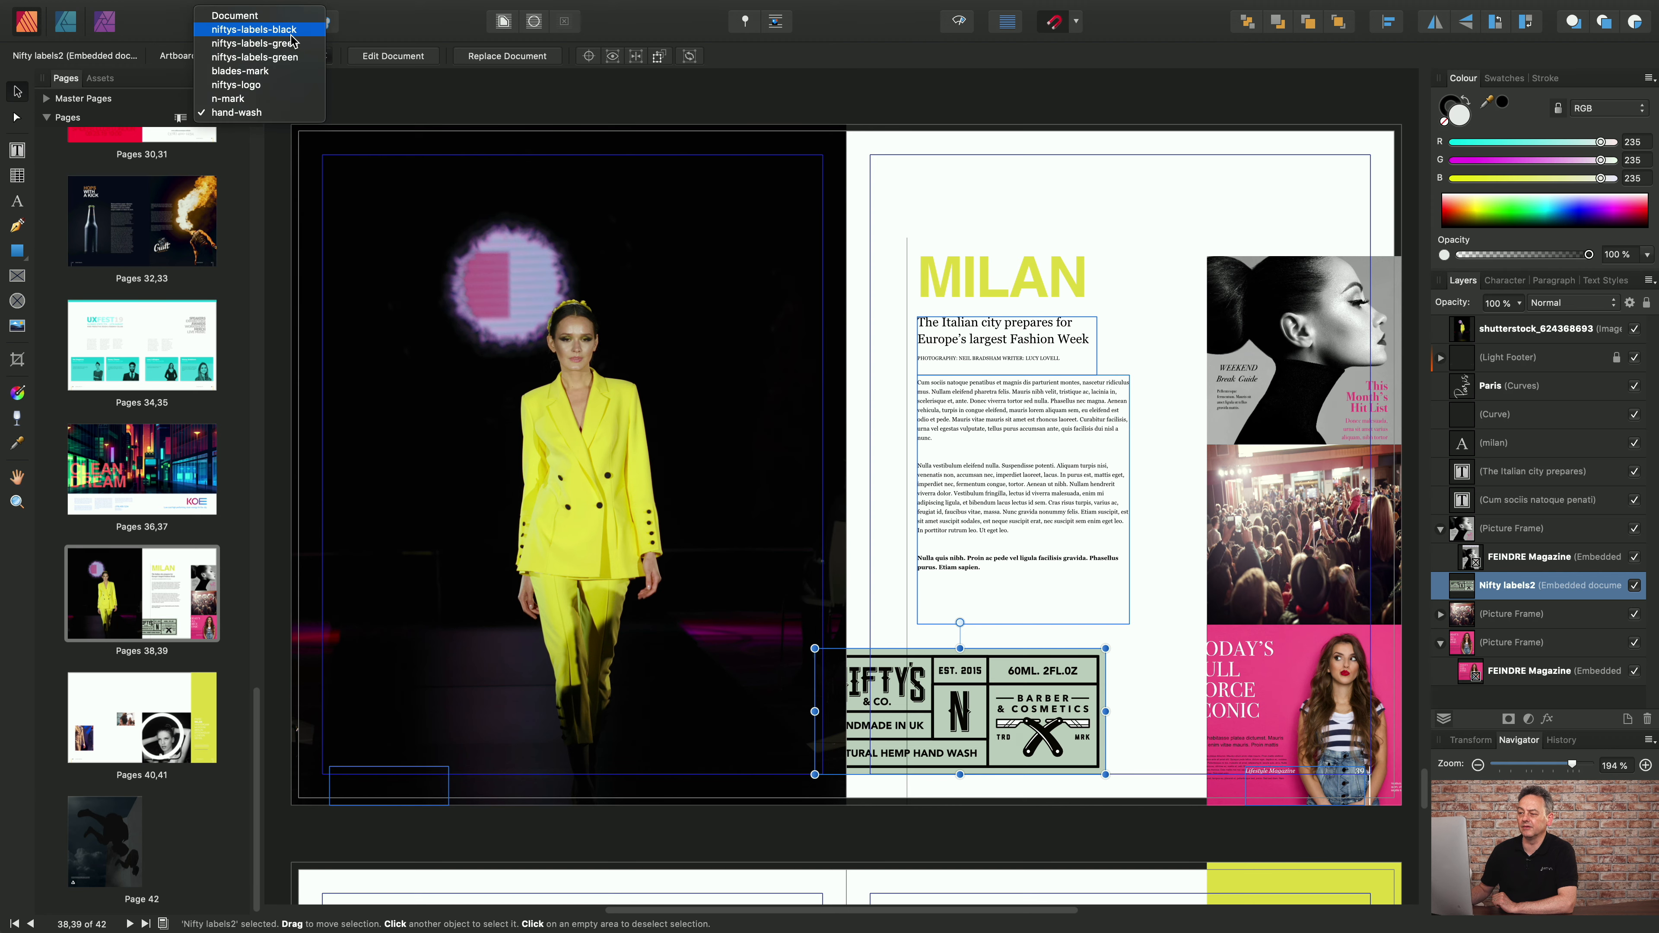
pyautogui.click(291, 35)
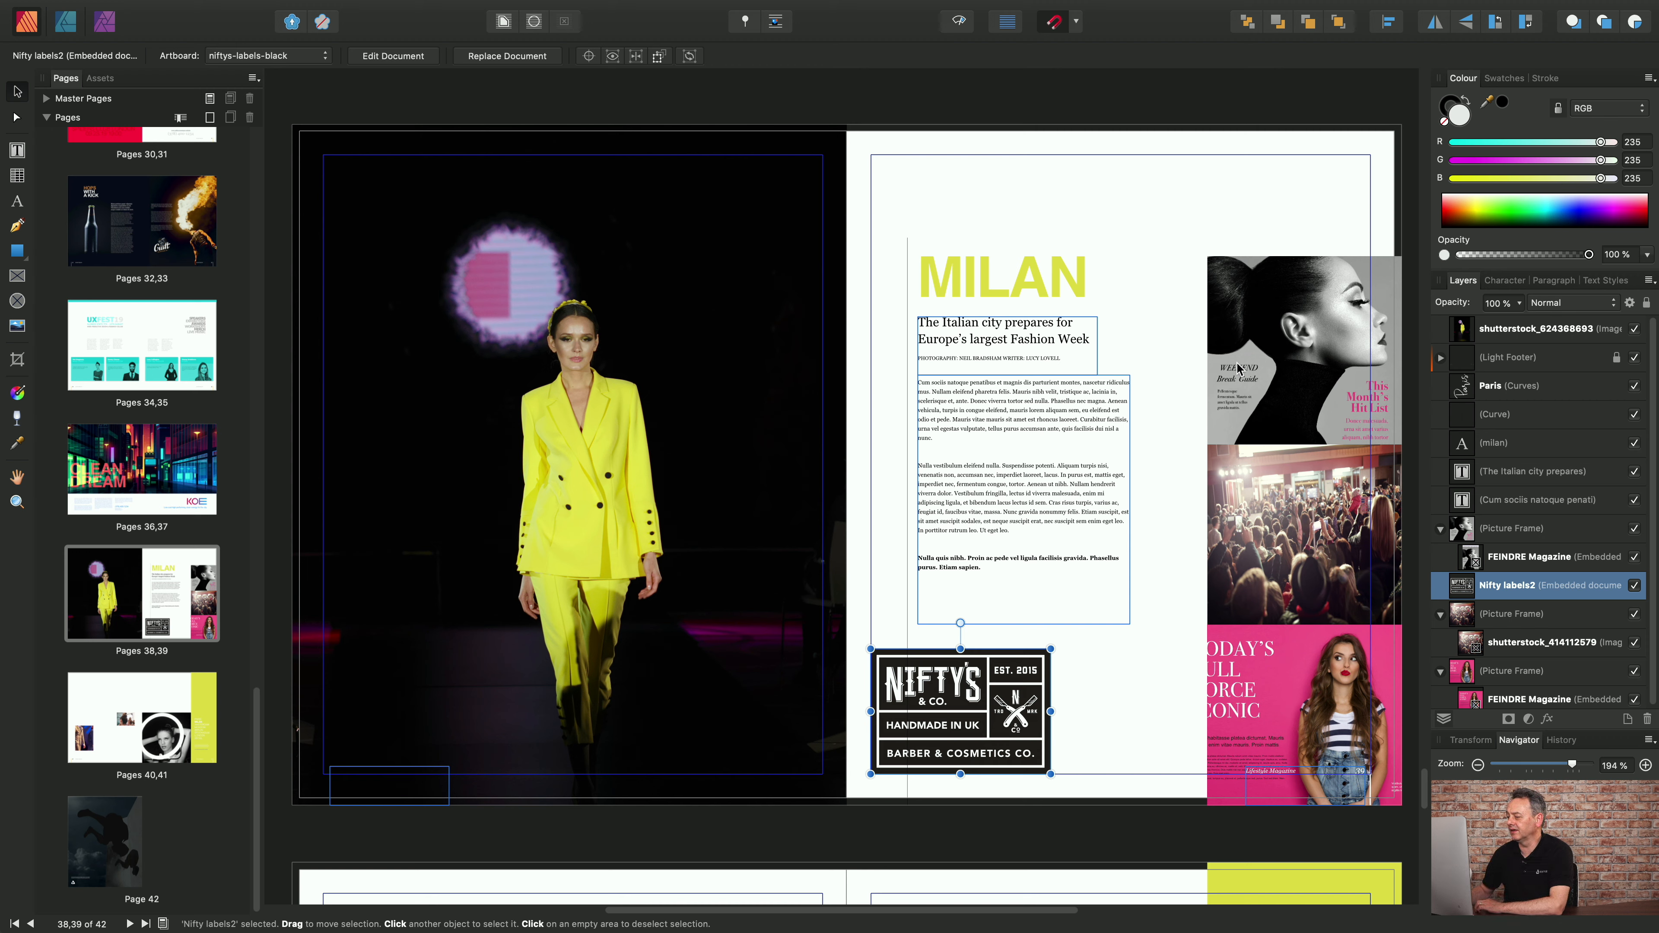
# - Try Scale to Min Fit, Stretch to Fit, None and Scale to Max Fit on the uppermost picture frame, and cancel the changes
pyautogui.click(1278, 319)
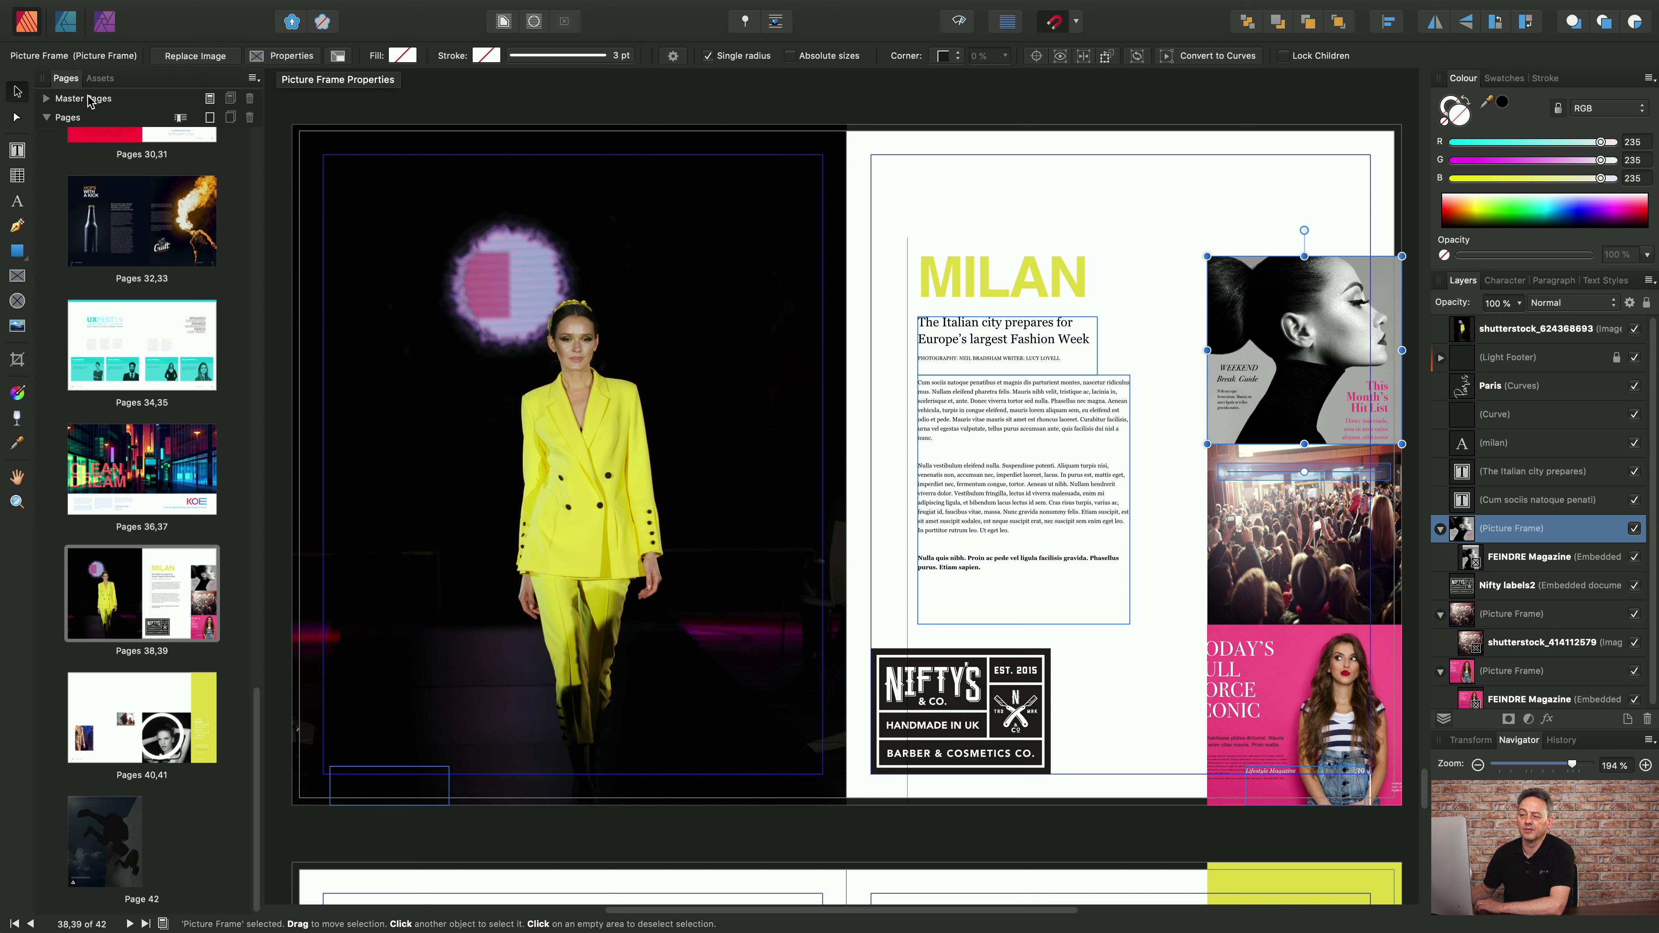
pyautogui.click(290, 57)
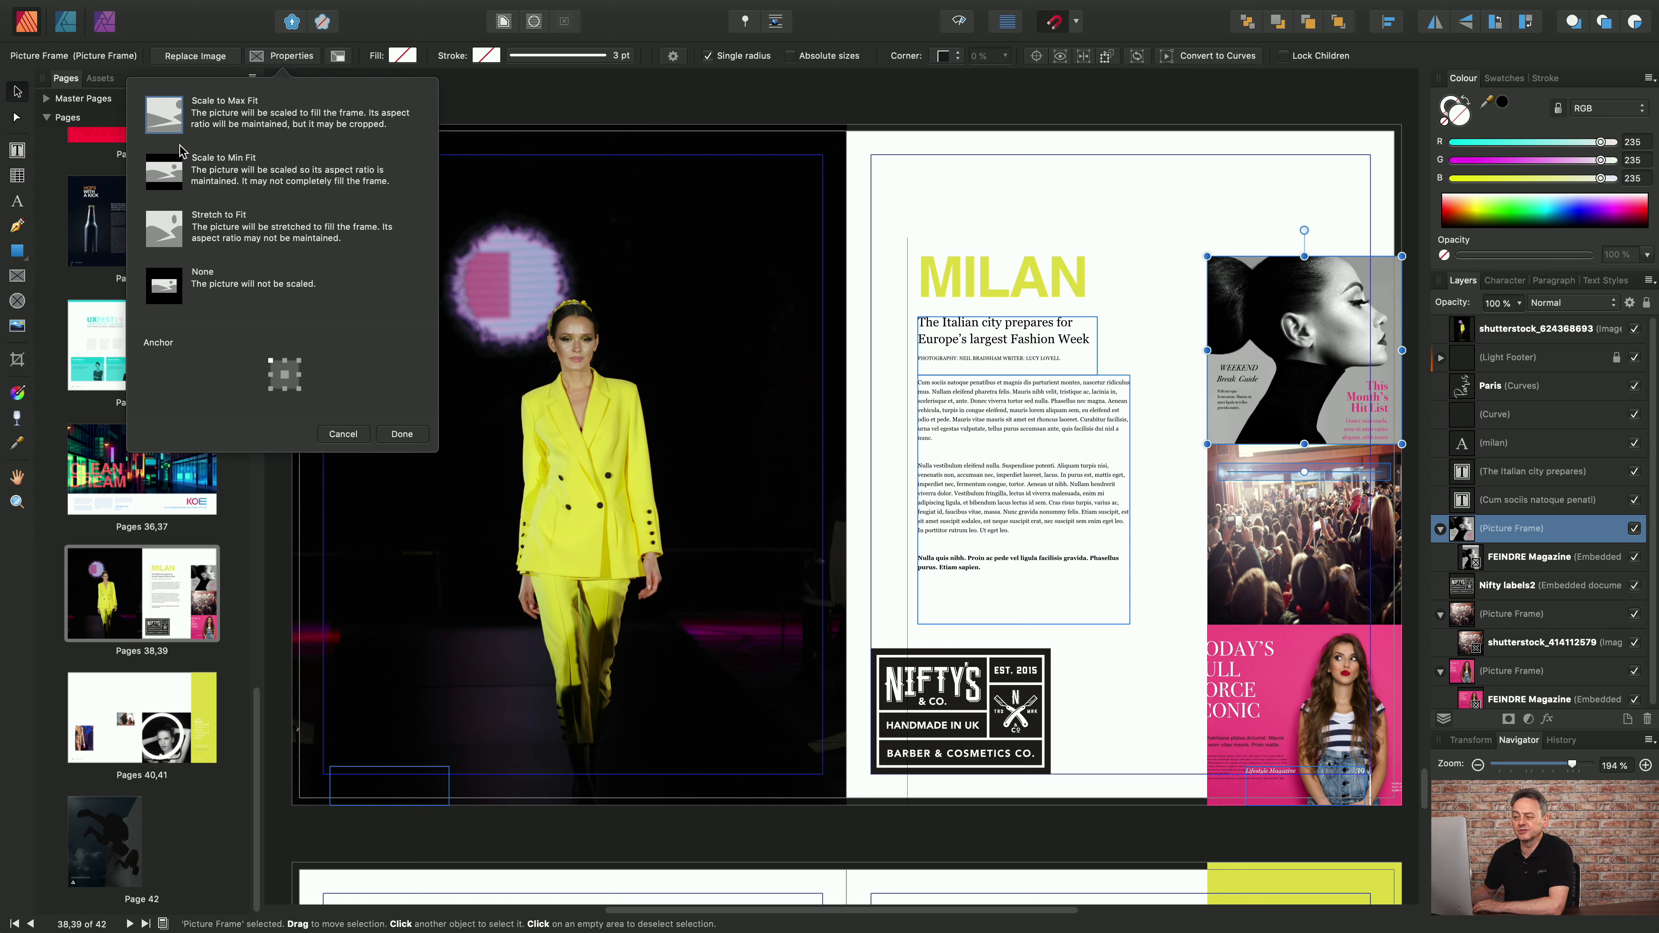
pyautogui.click(172, 179)
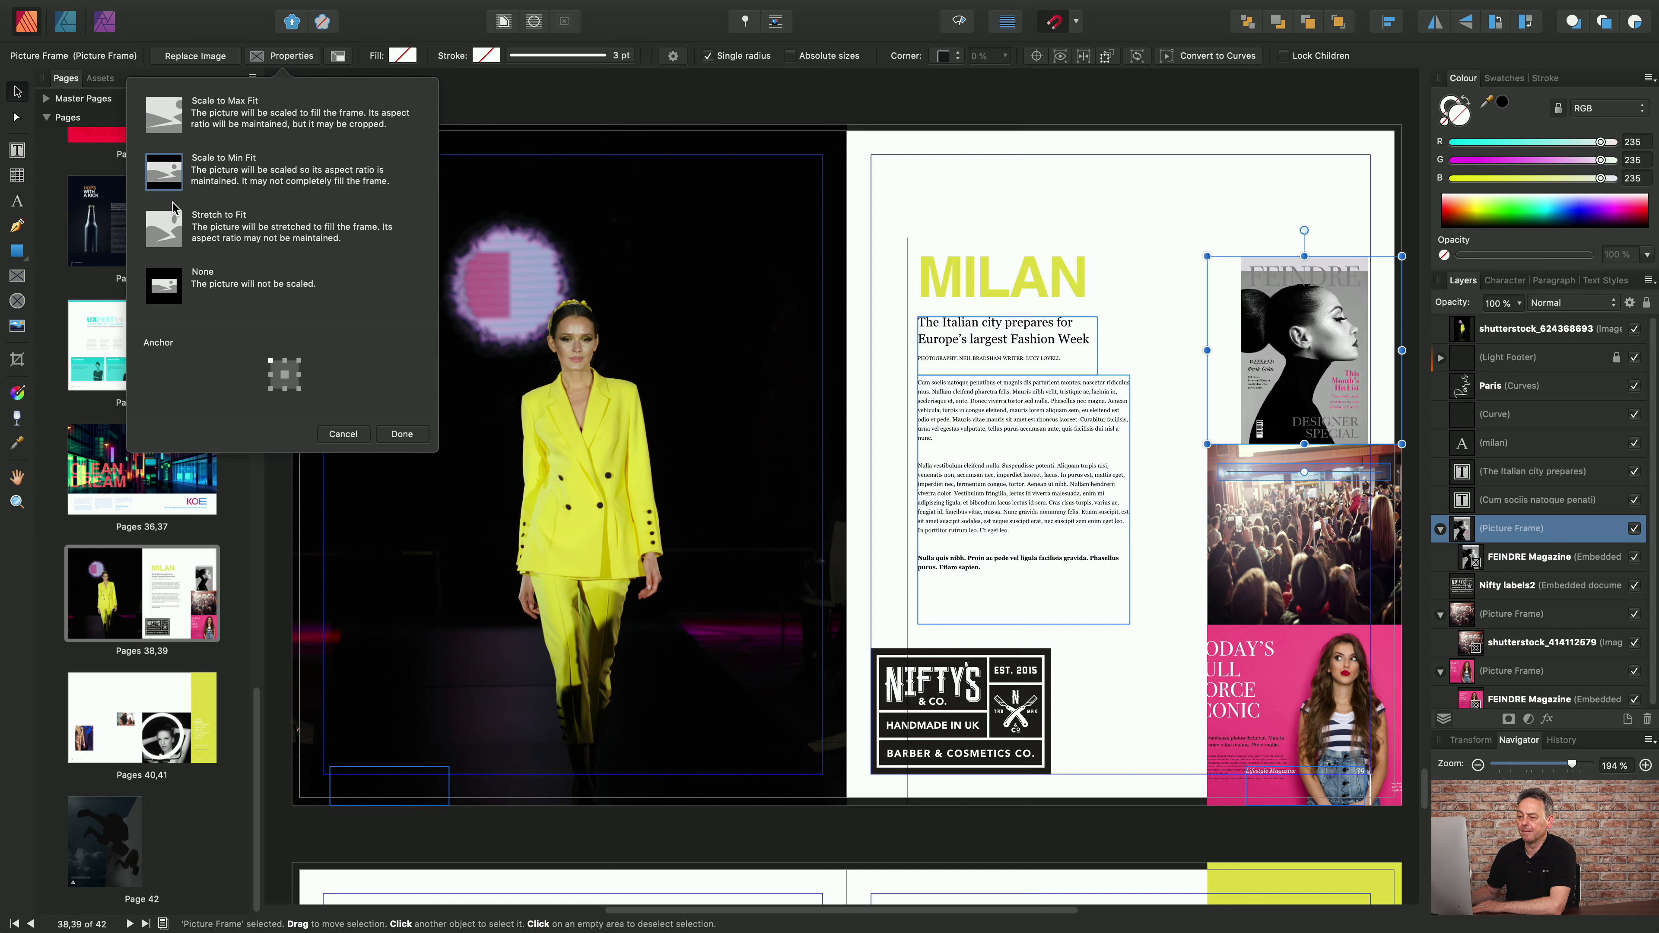
pyautogui.click(169, 234)
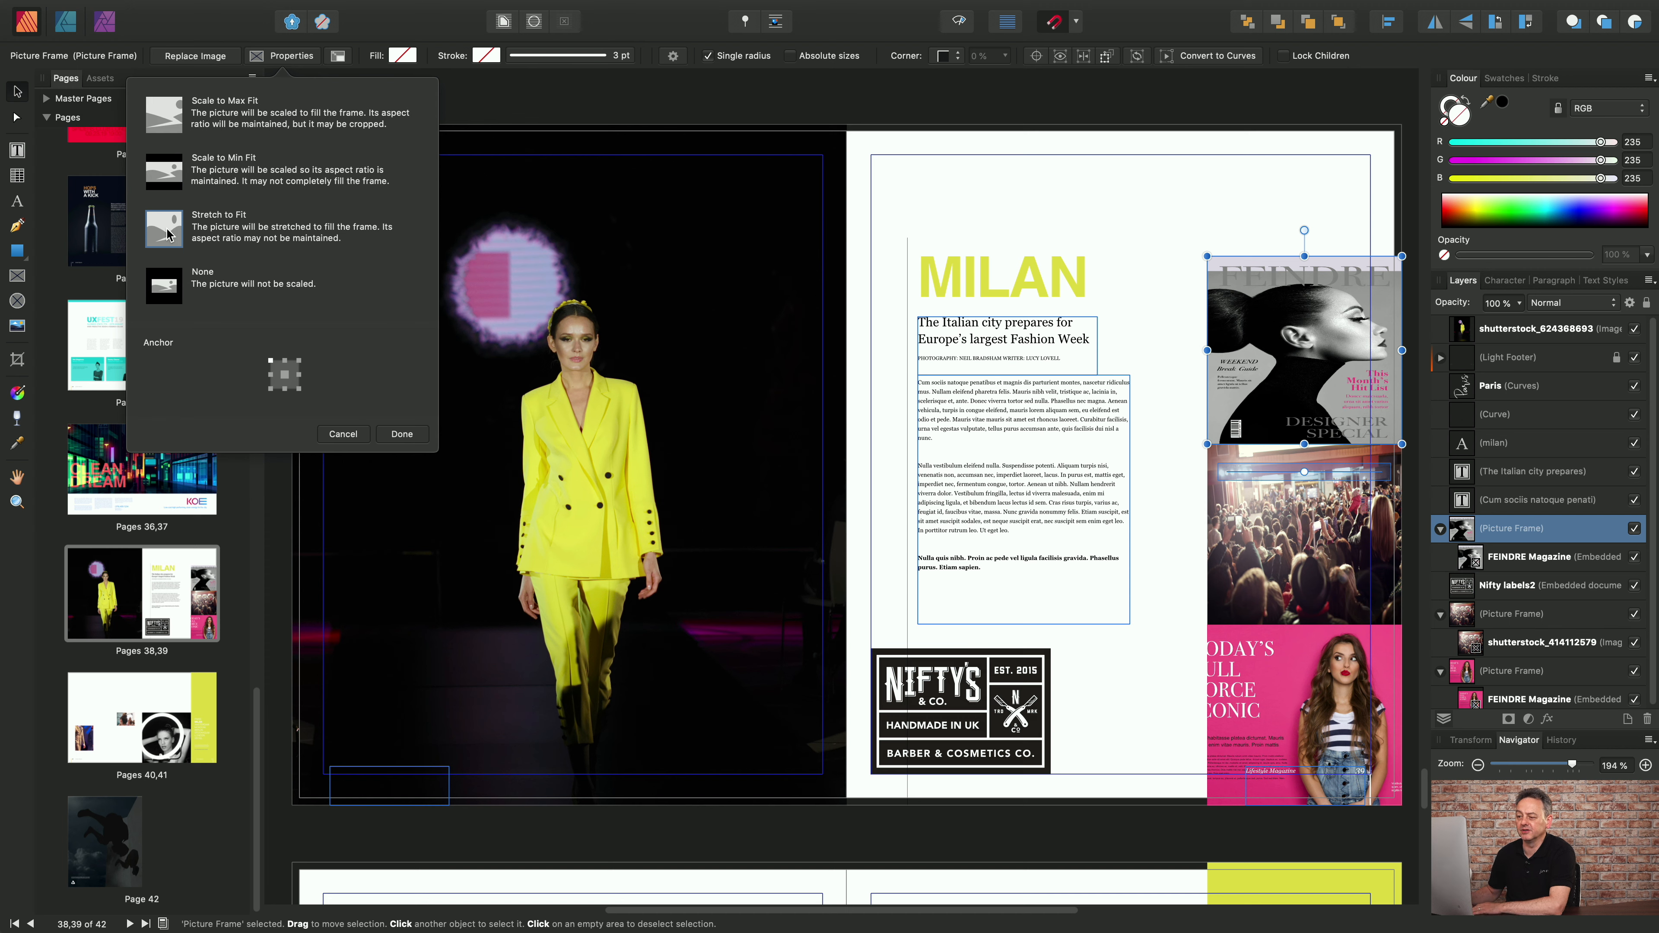
pyautogui.click(163, 288)
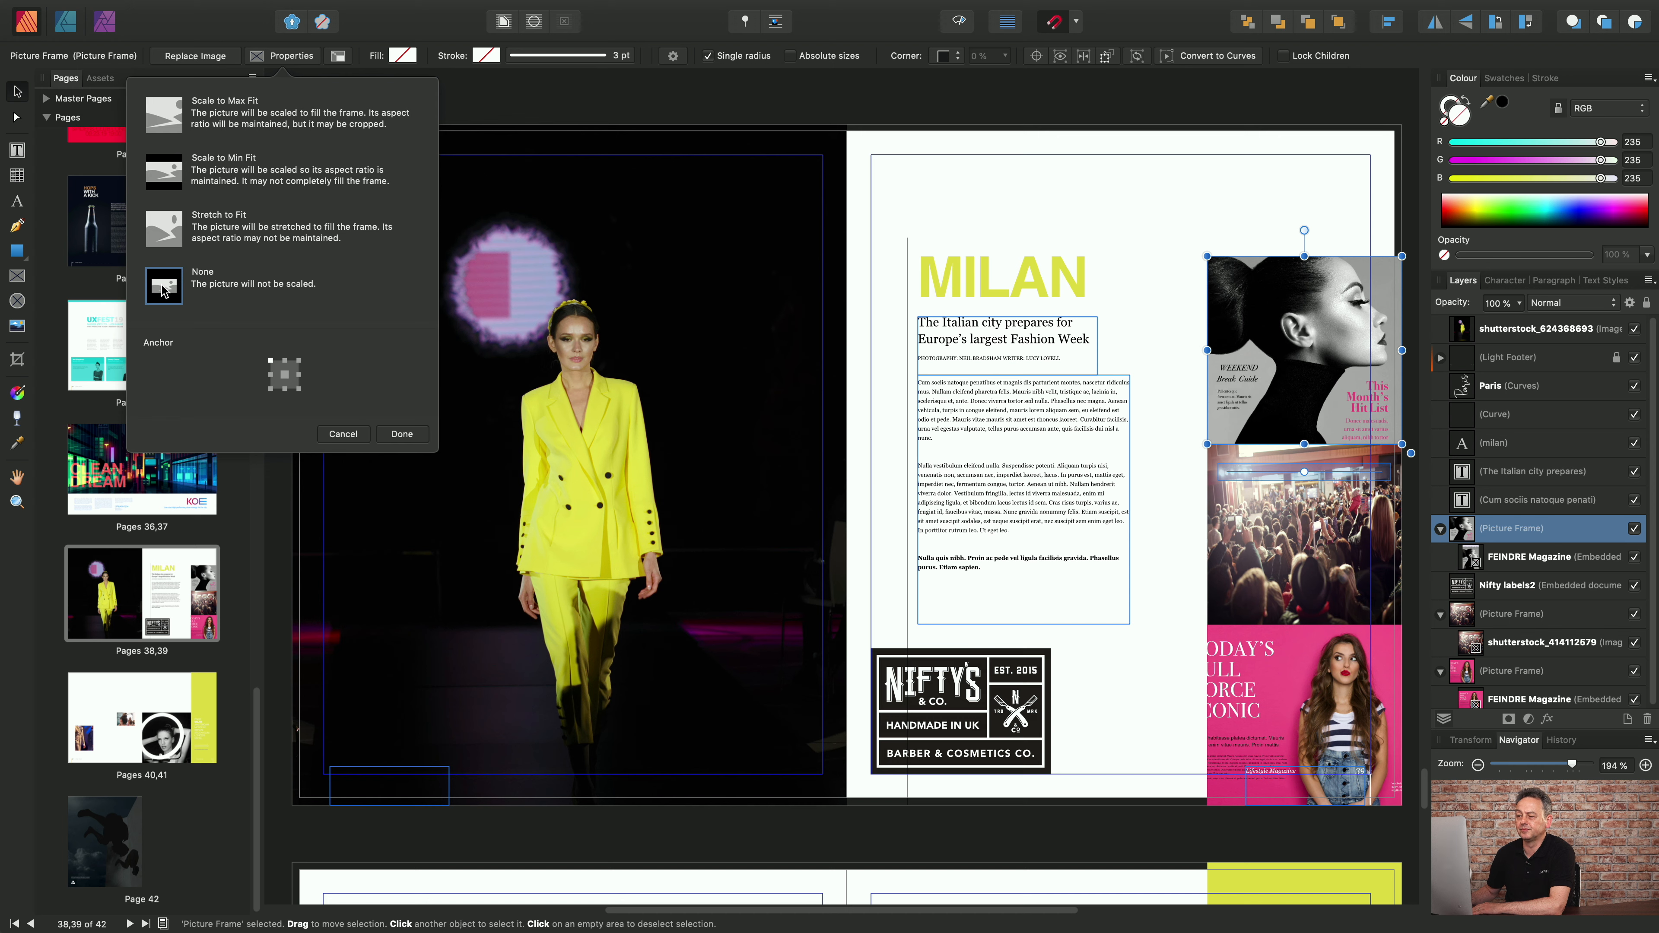
pyautogui.click(165, 118)
pyautogui.click(343, 434)
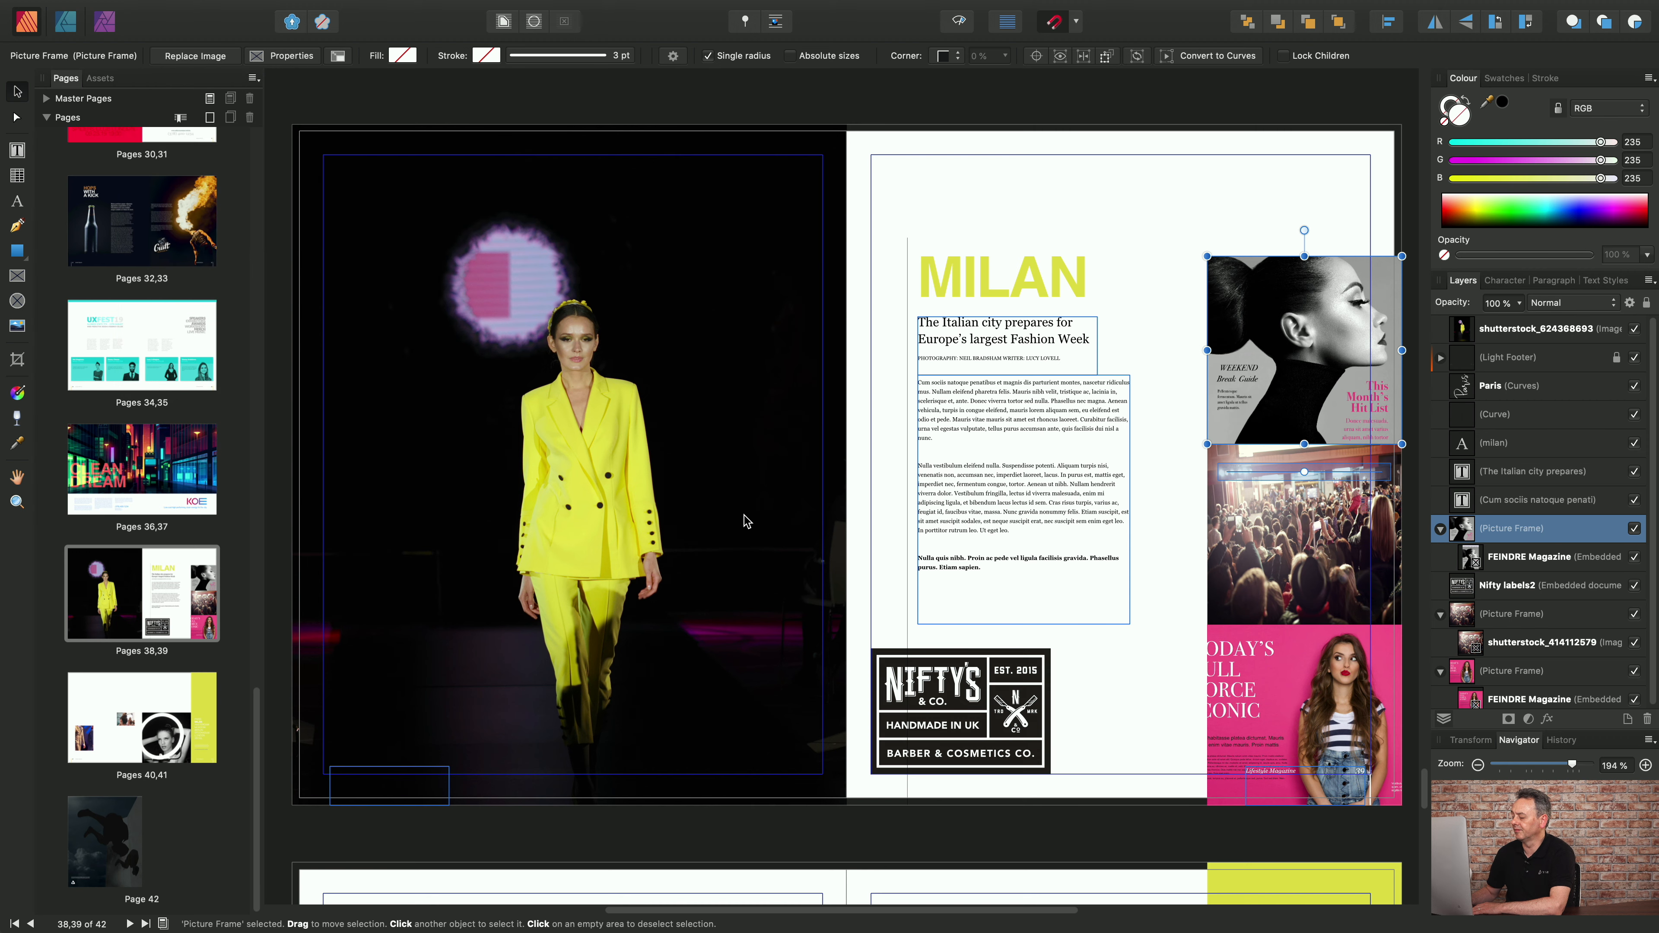
# - Set the crowd photo's picture frame to Scale to Max Fit
pyautogui.click(1297, 556)
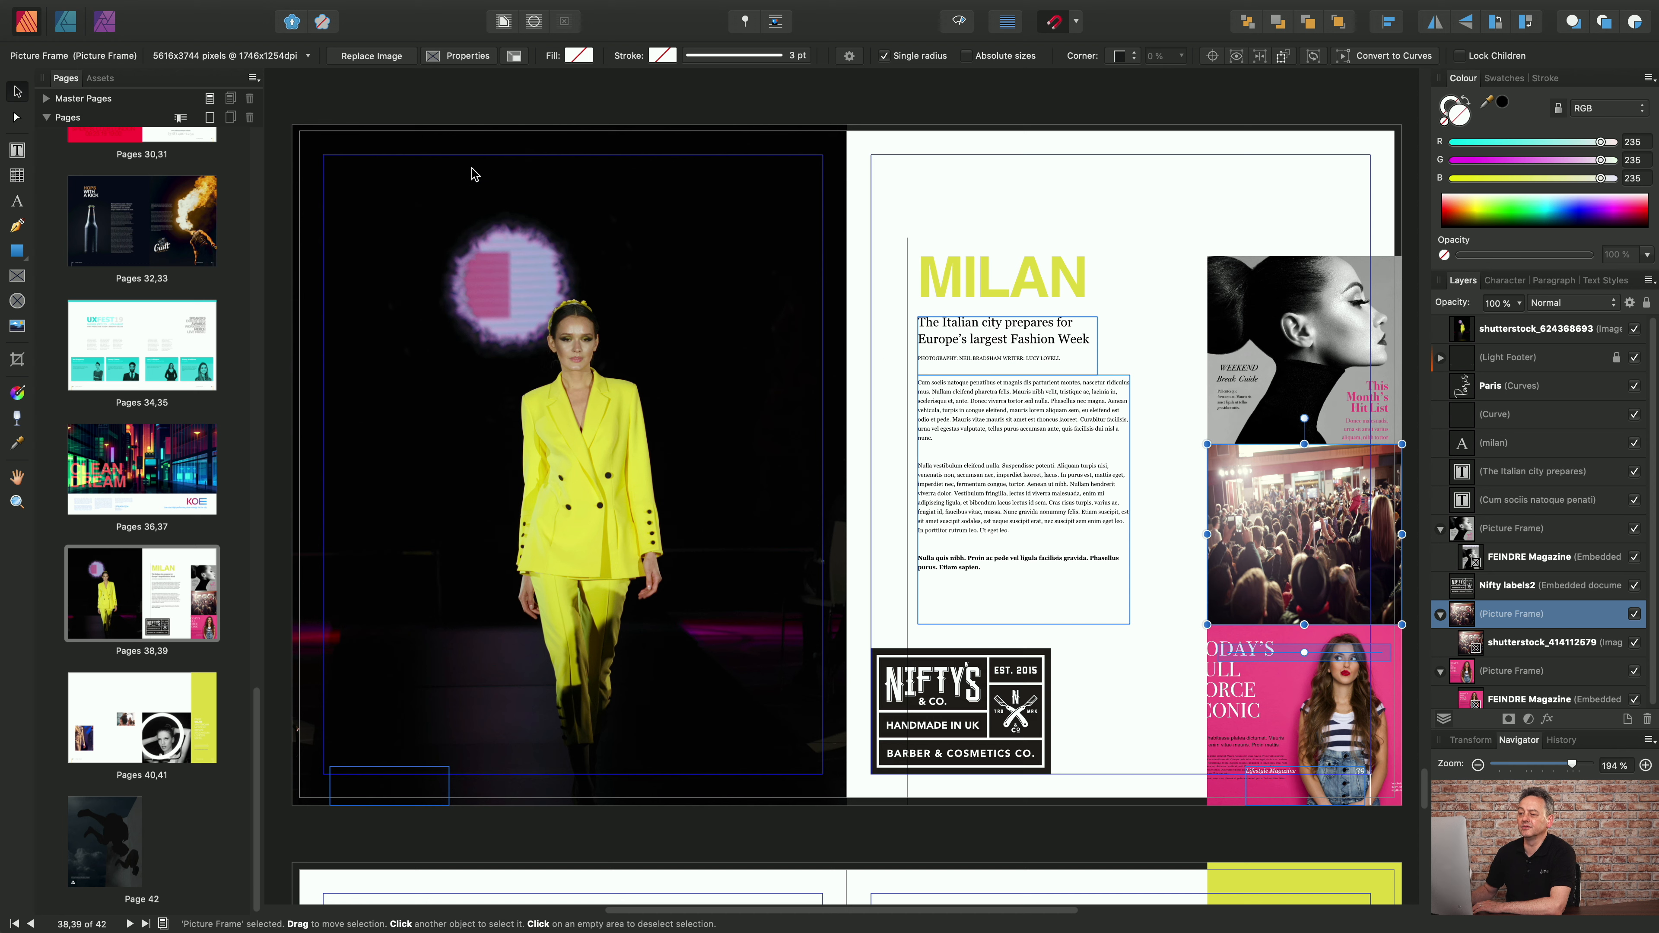
pyautogui.click(461, 56)
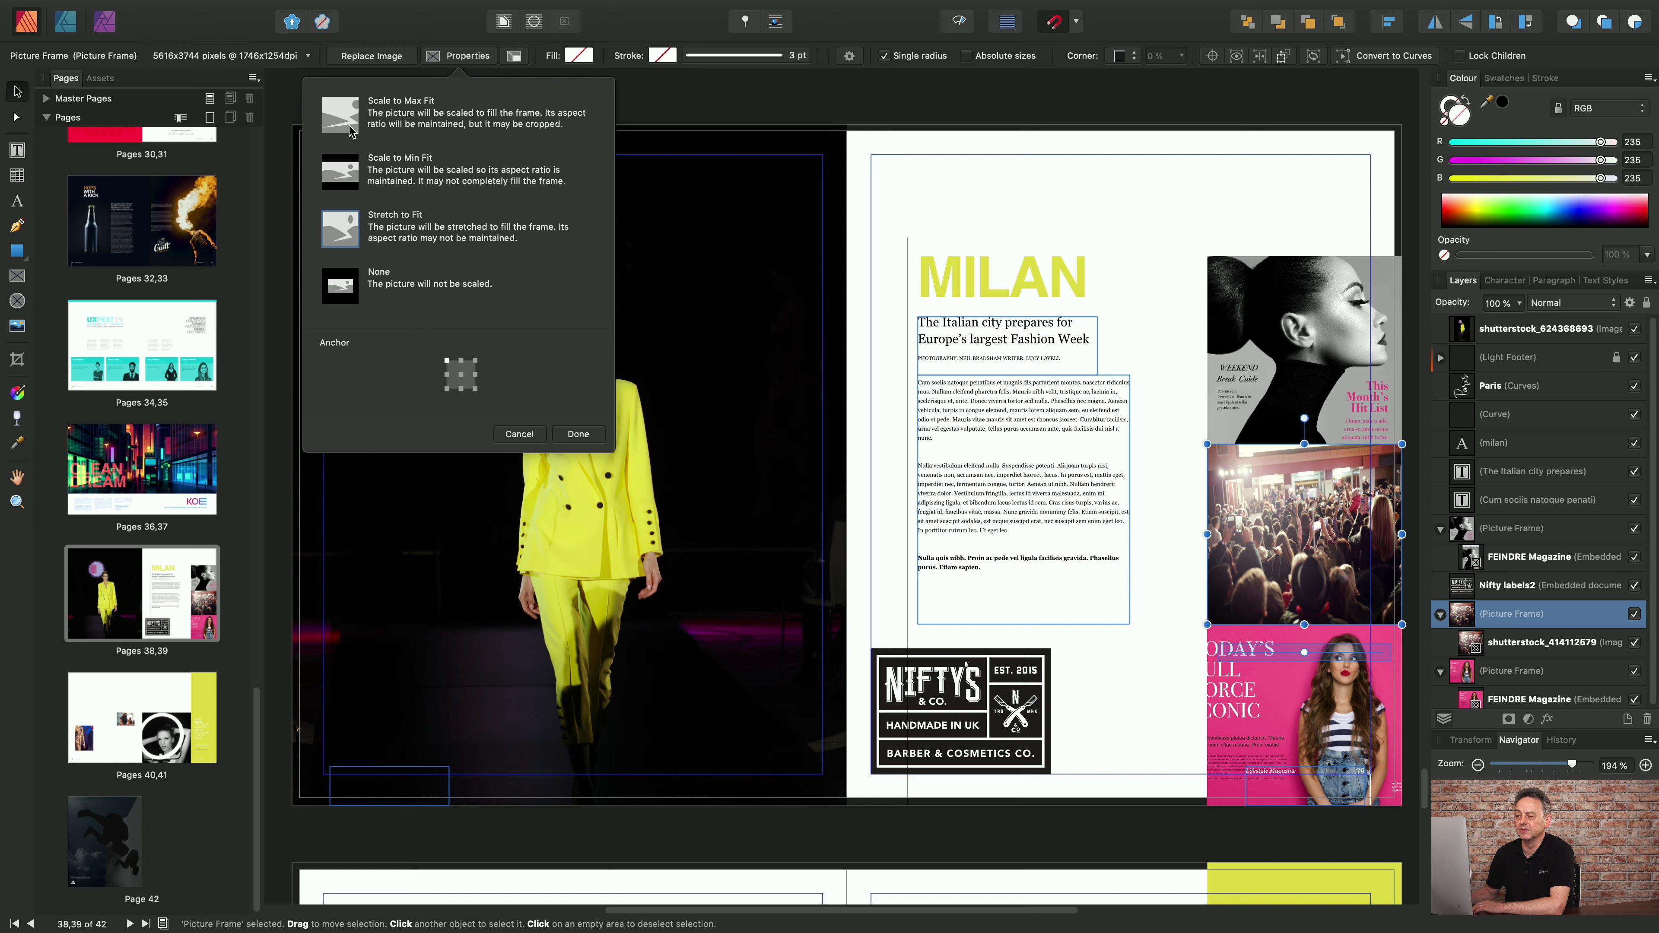
pyautogui.click(341, 115)
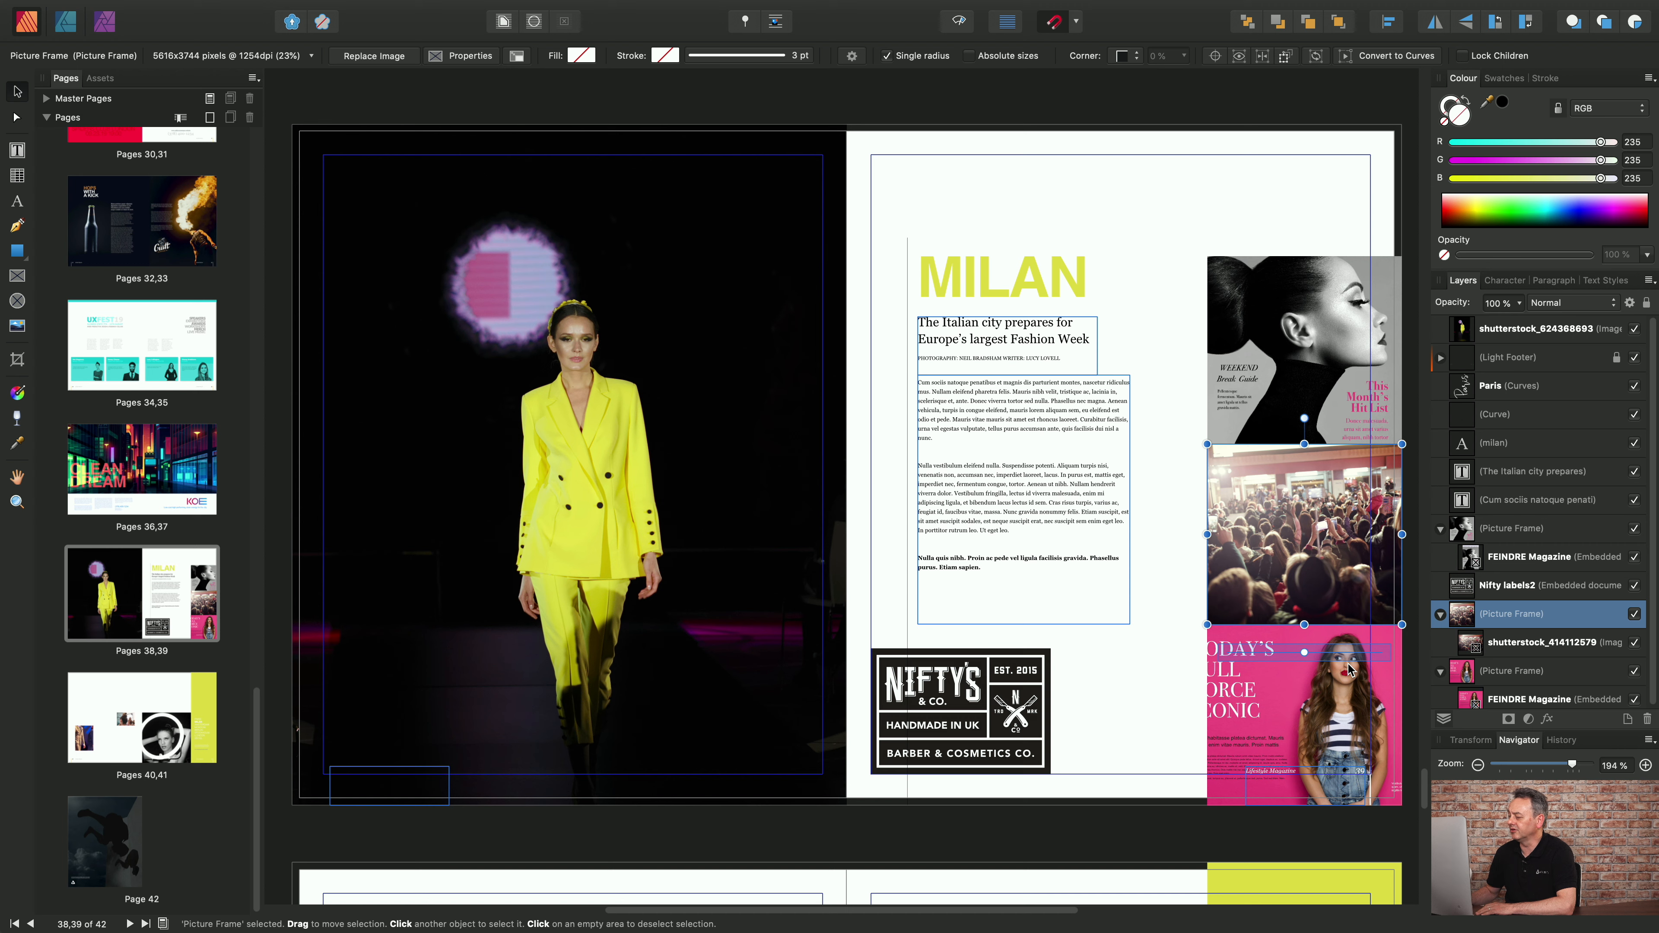
# - Hide the FEINDRE Magazine picture frames above and below the crowd photo, and scale the photo up inside its frame to about 40%
pyautogui.click(1635, 672)
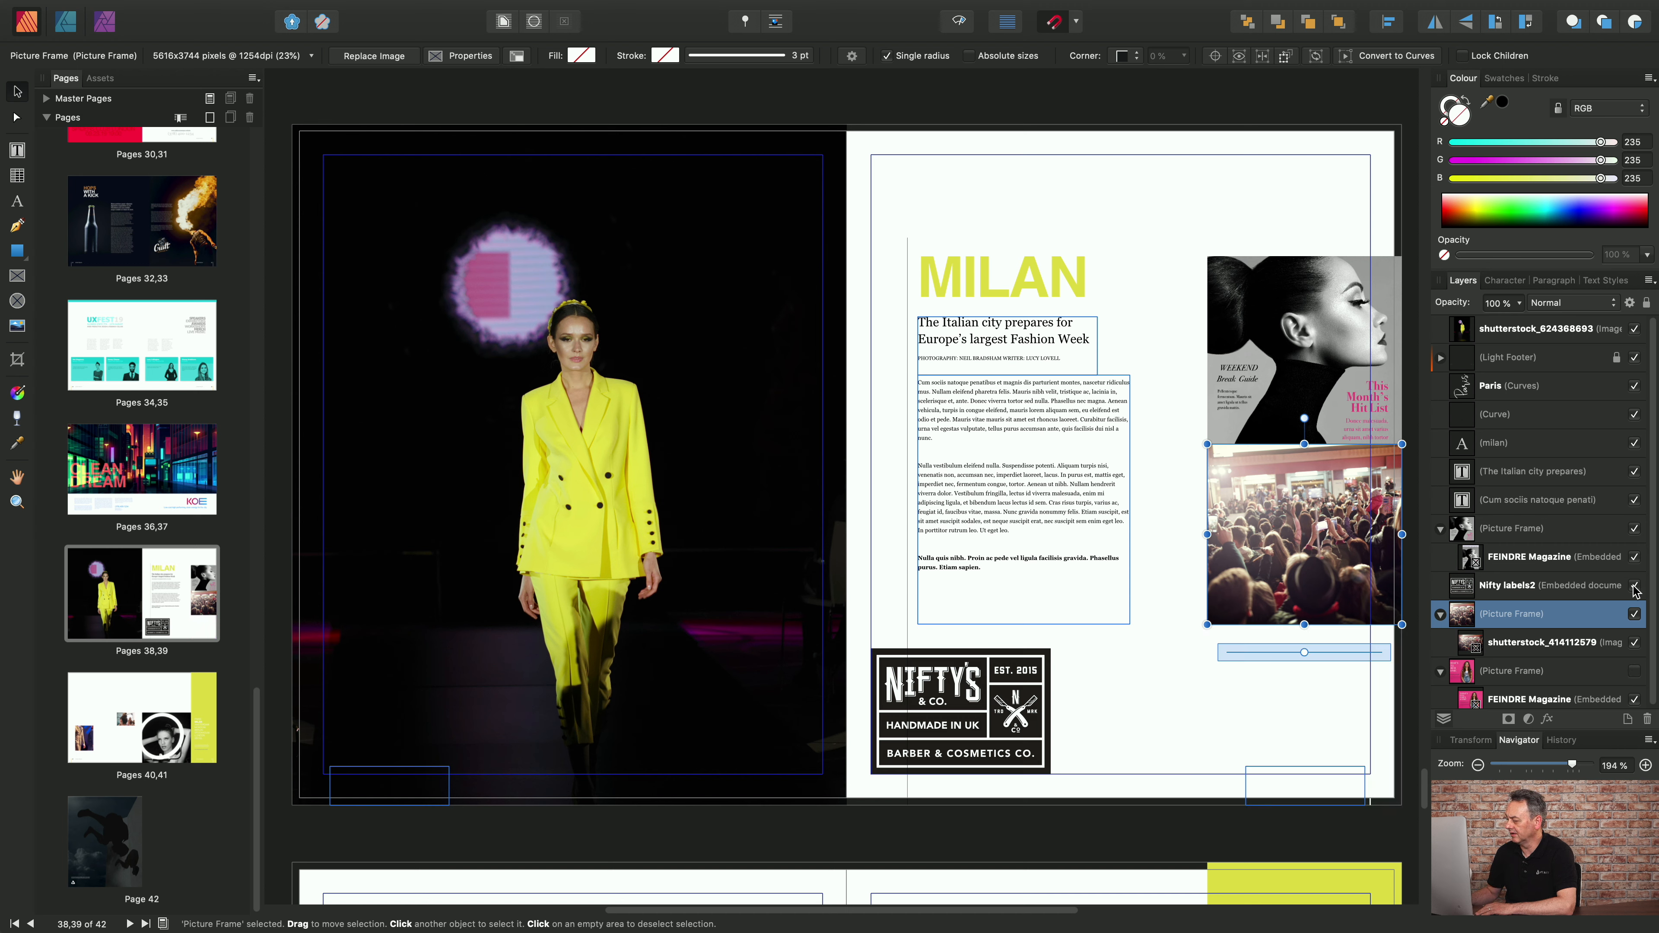
pyautogui.click(1634, 529)
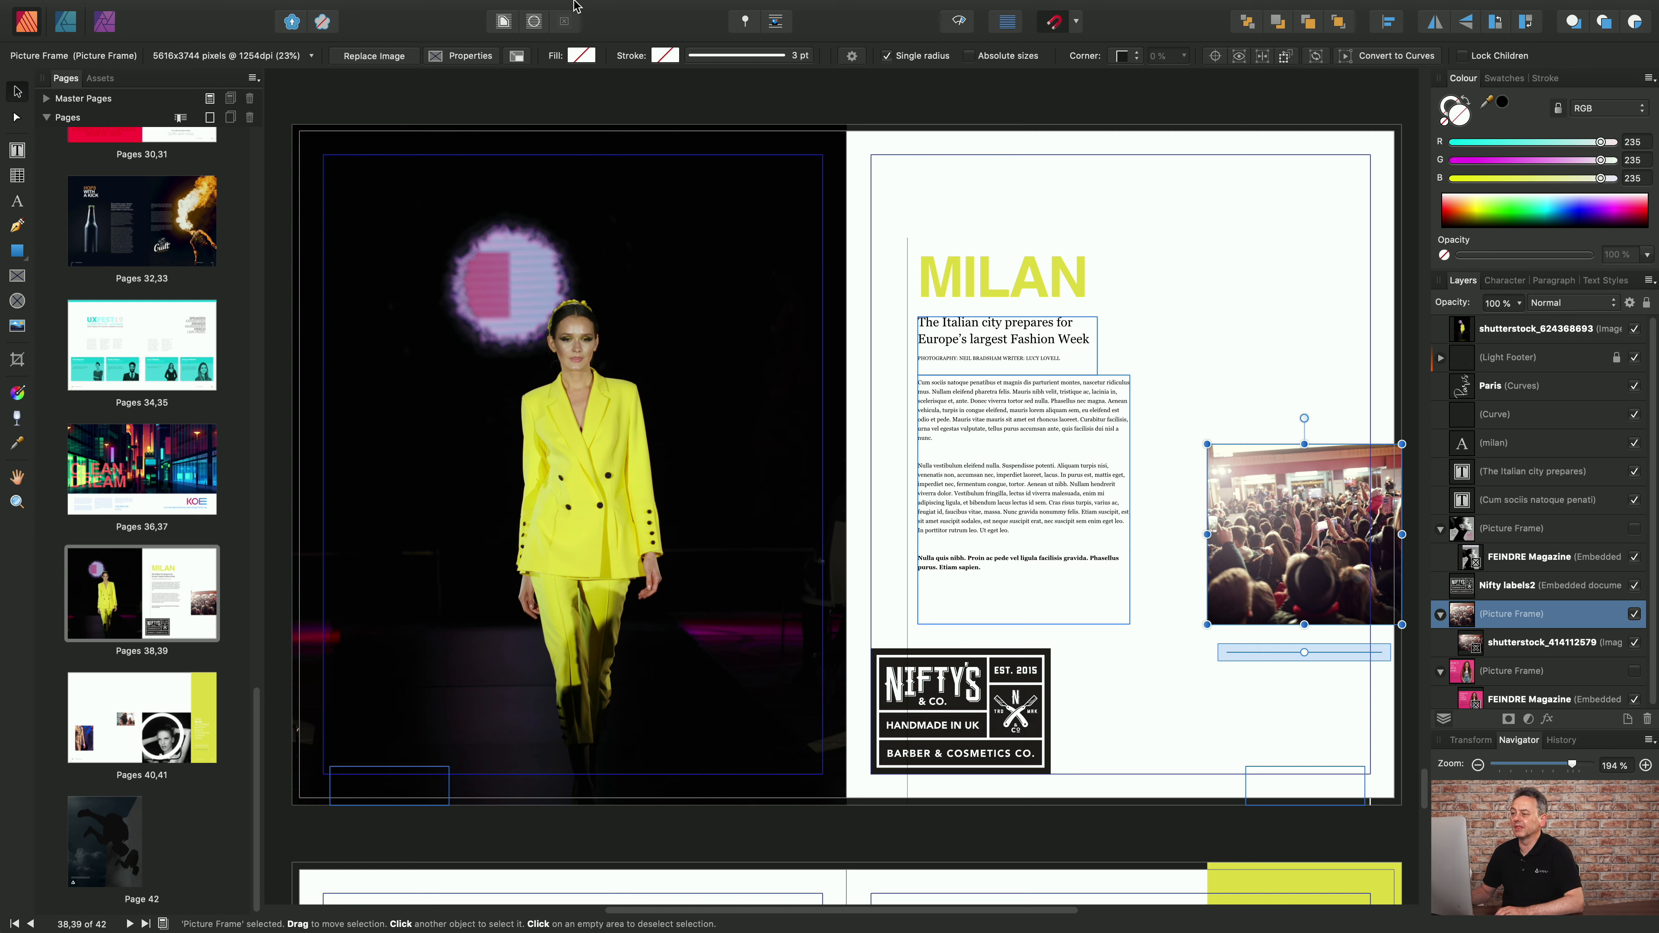
pyautogui.click(539, 9)
pyautogui.moveTo(653, 31)
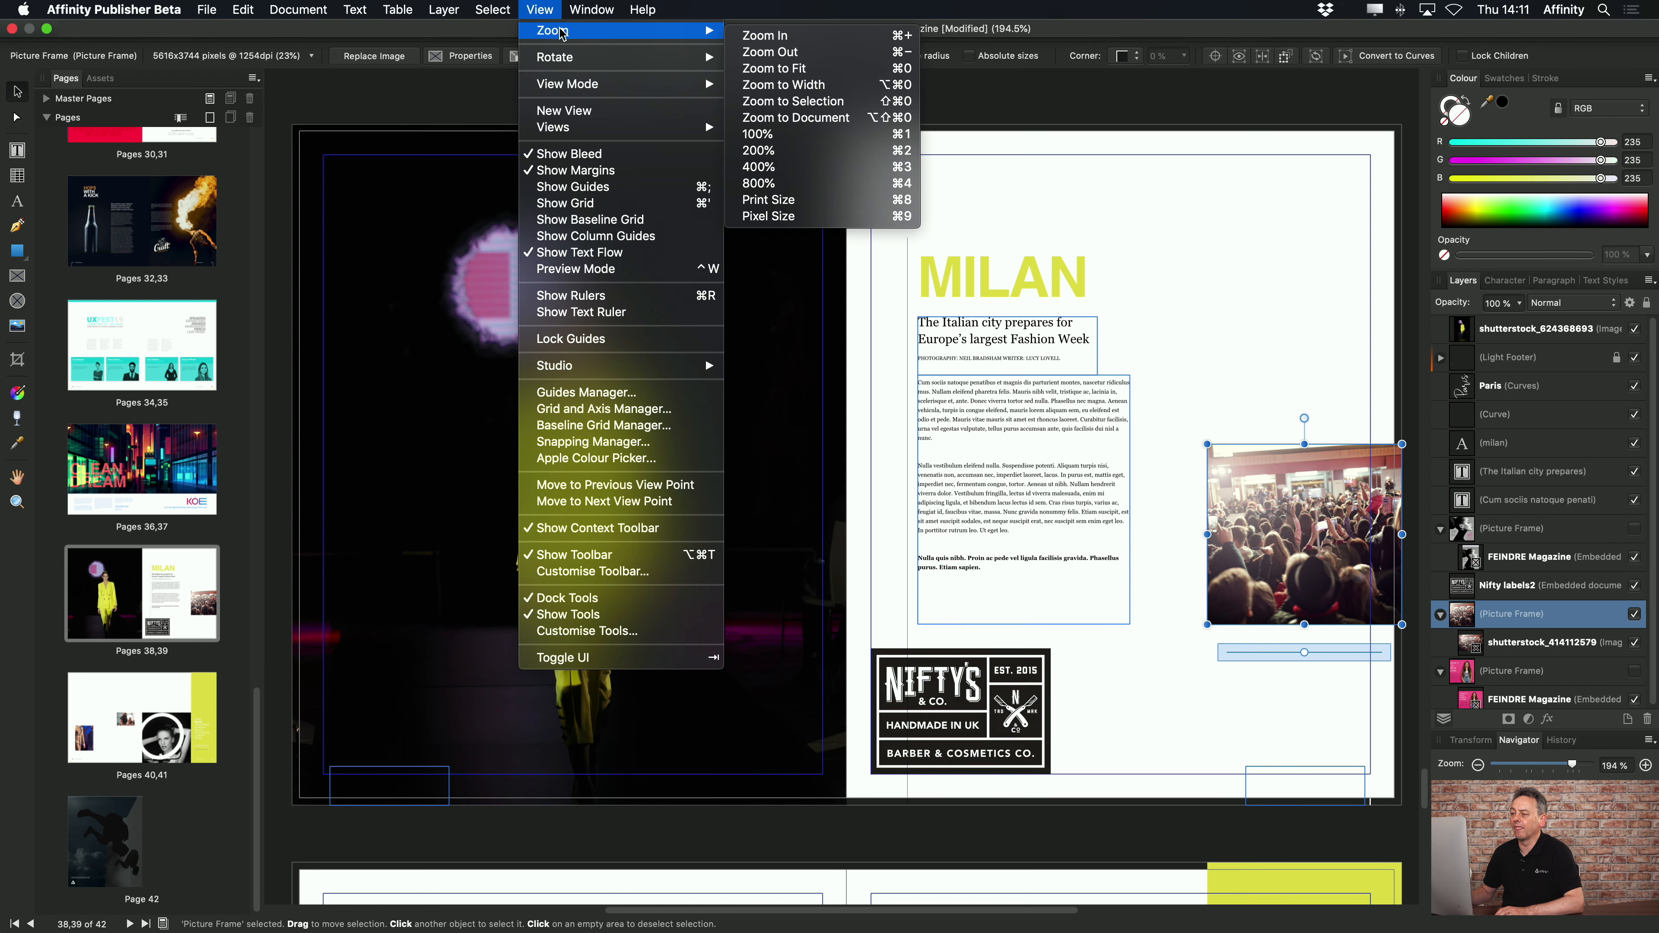
pyautogui.click(818, 103)
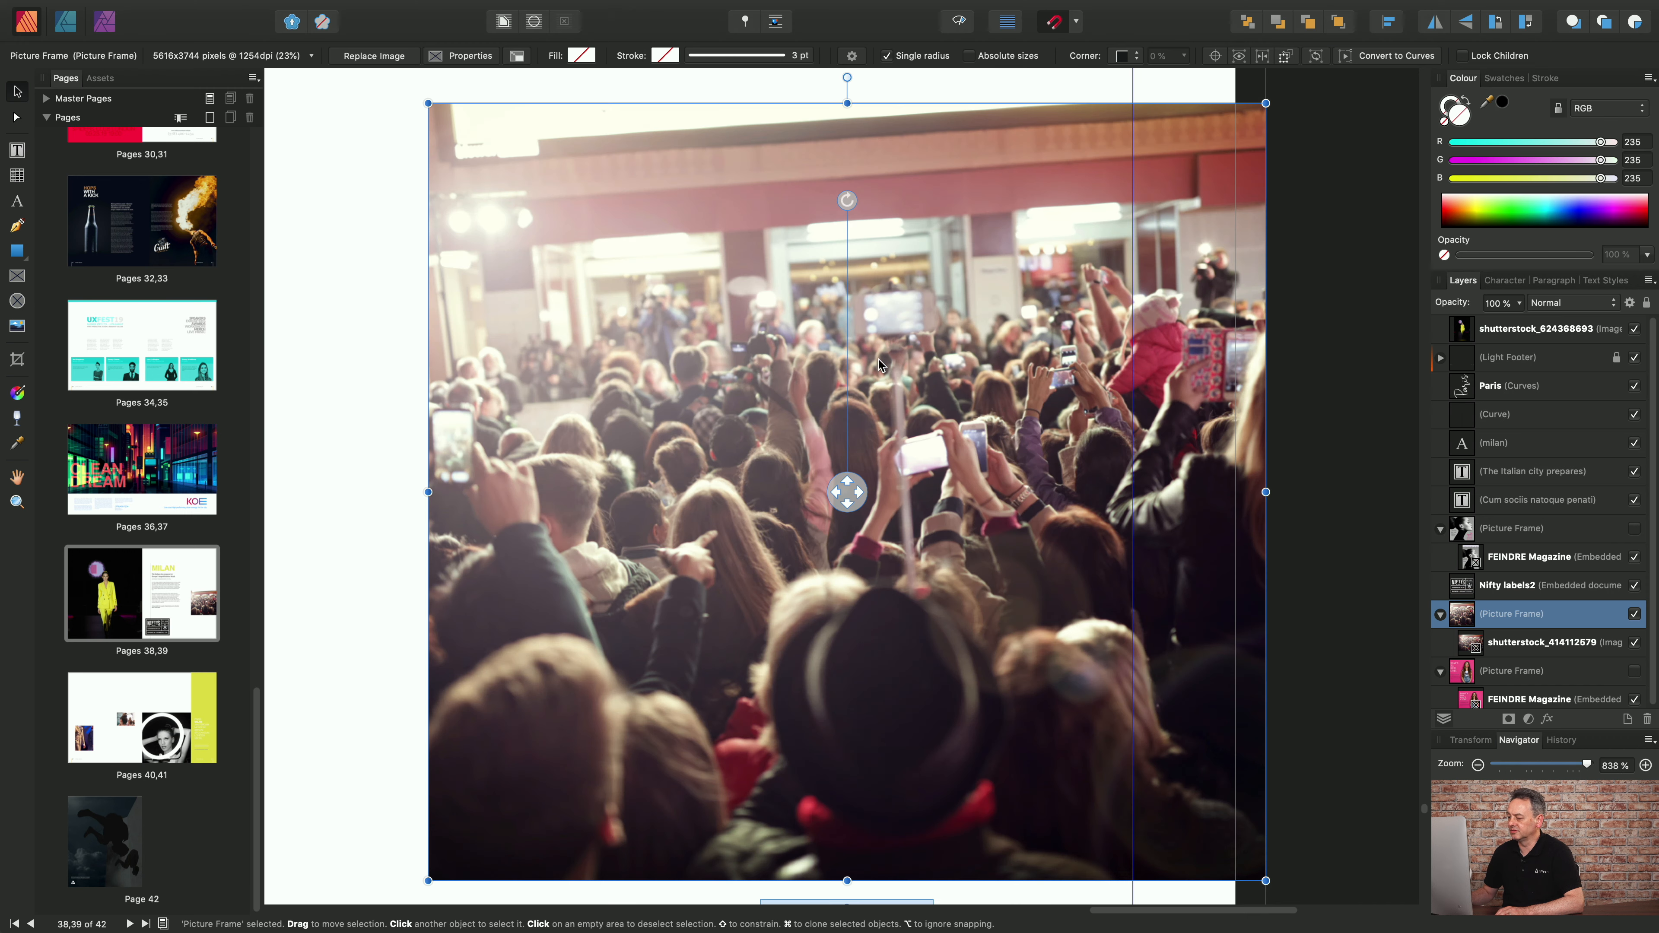
pyautogui.scroll(-5, 885, 404)
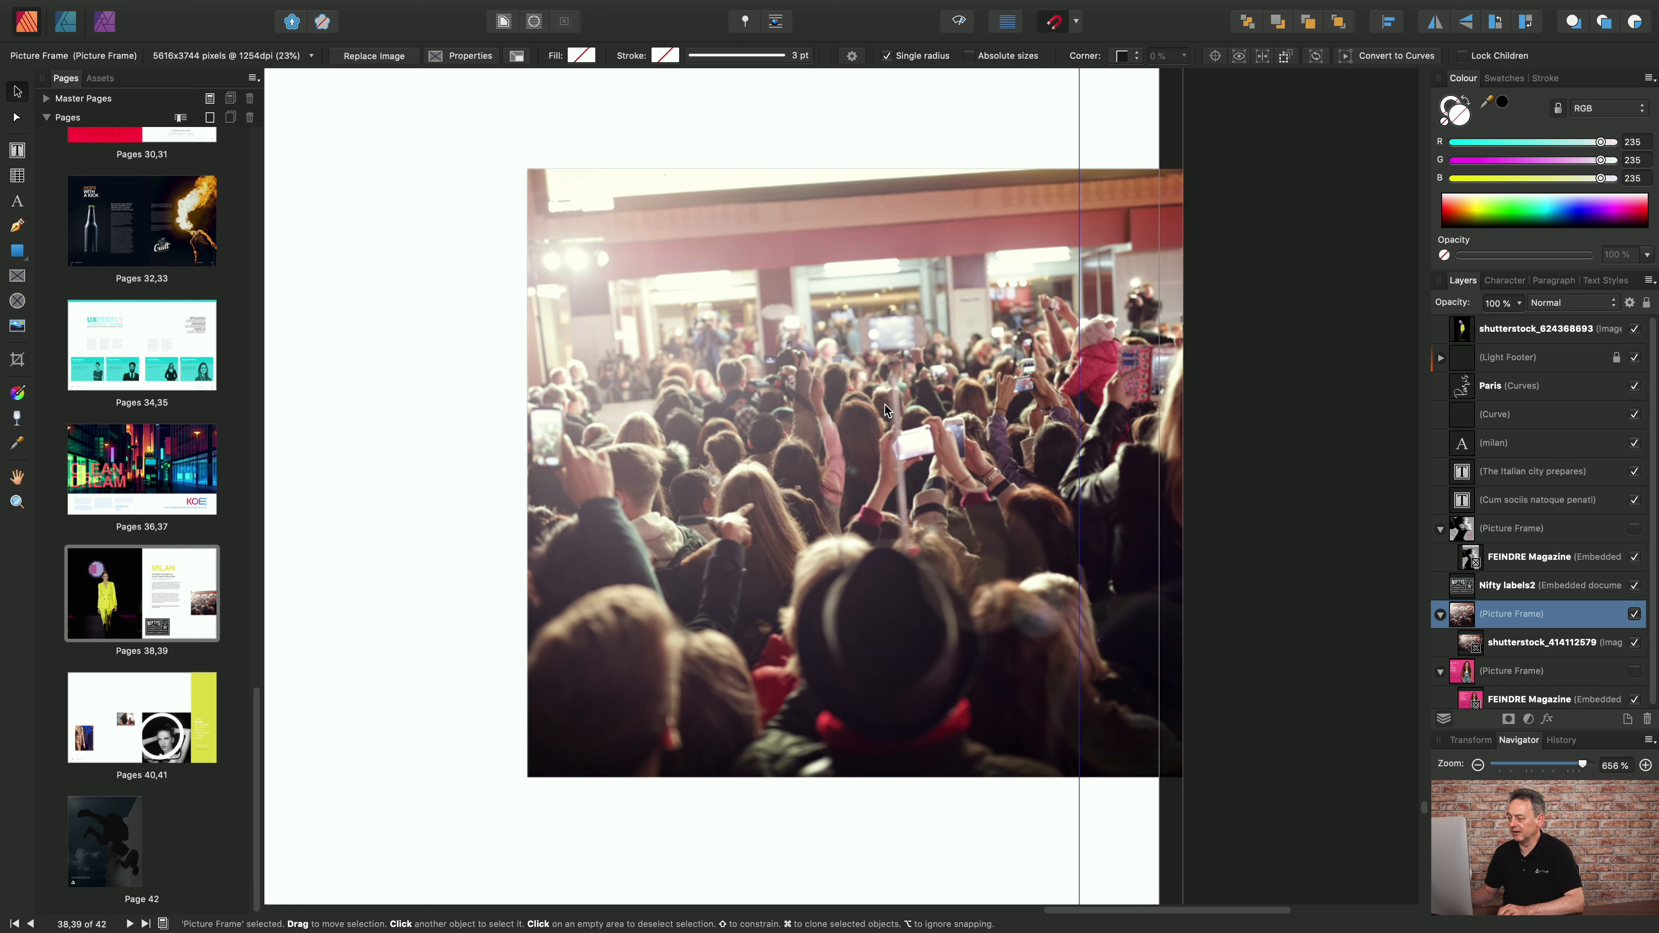
pyautogui.scroll(-1, 883, 406)
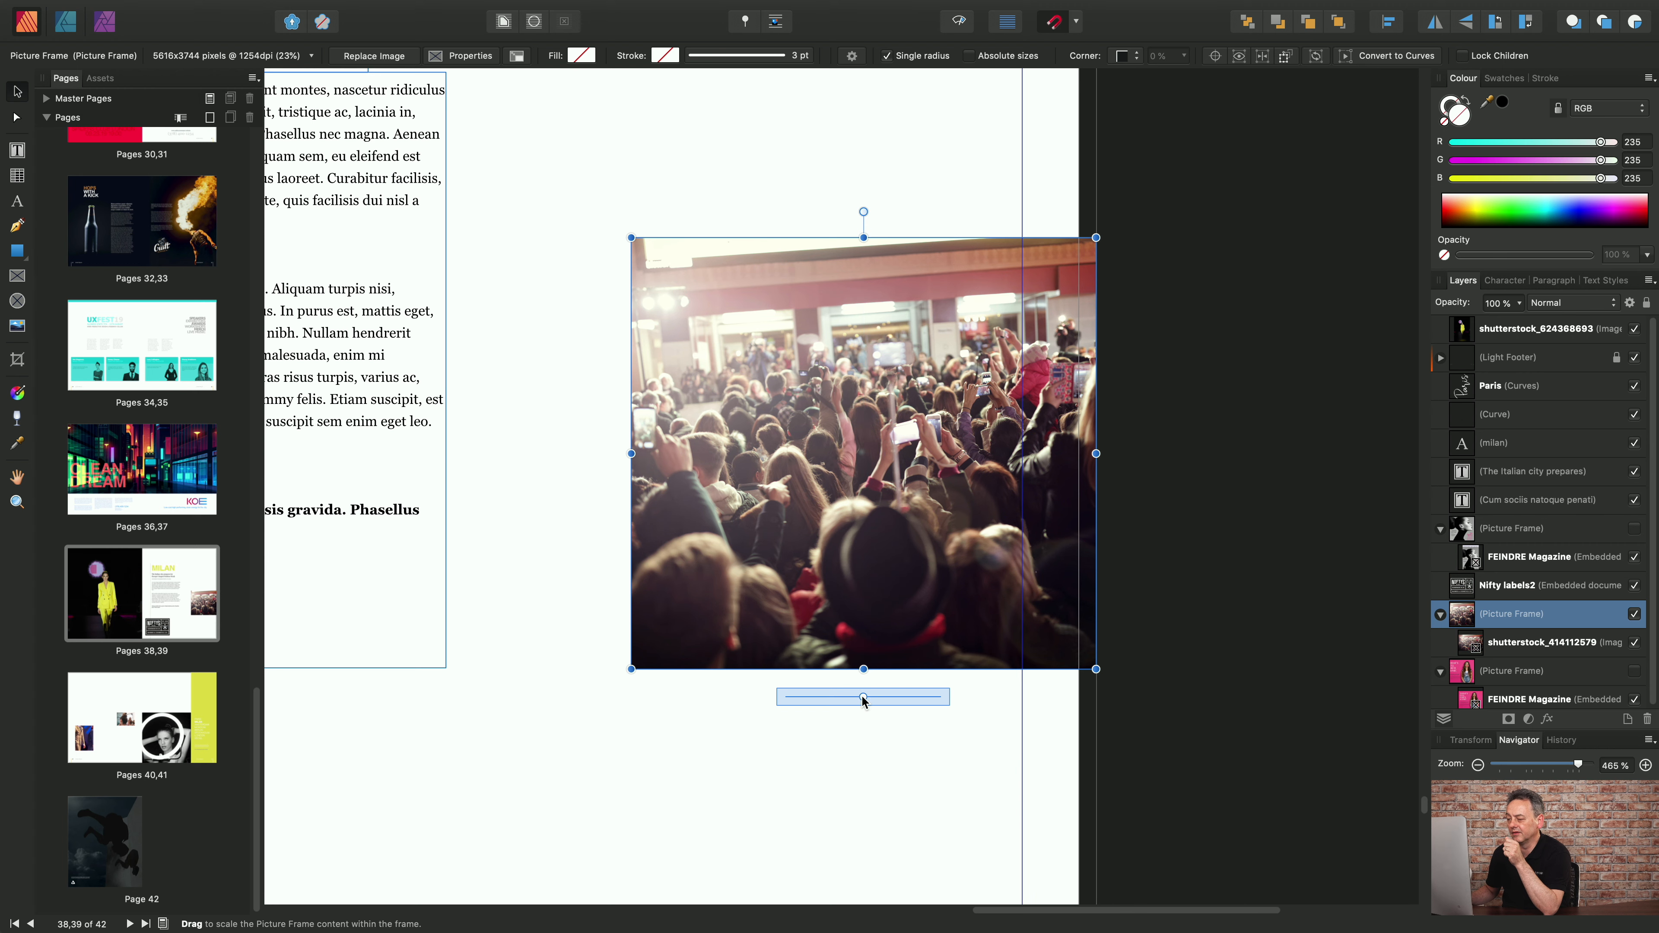
pyautogui.moveTo(862, 695); pyautogui.dragTo(914, 695)
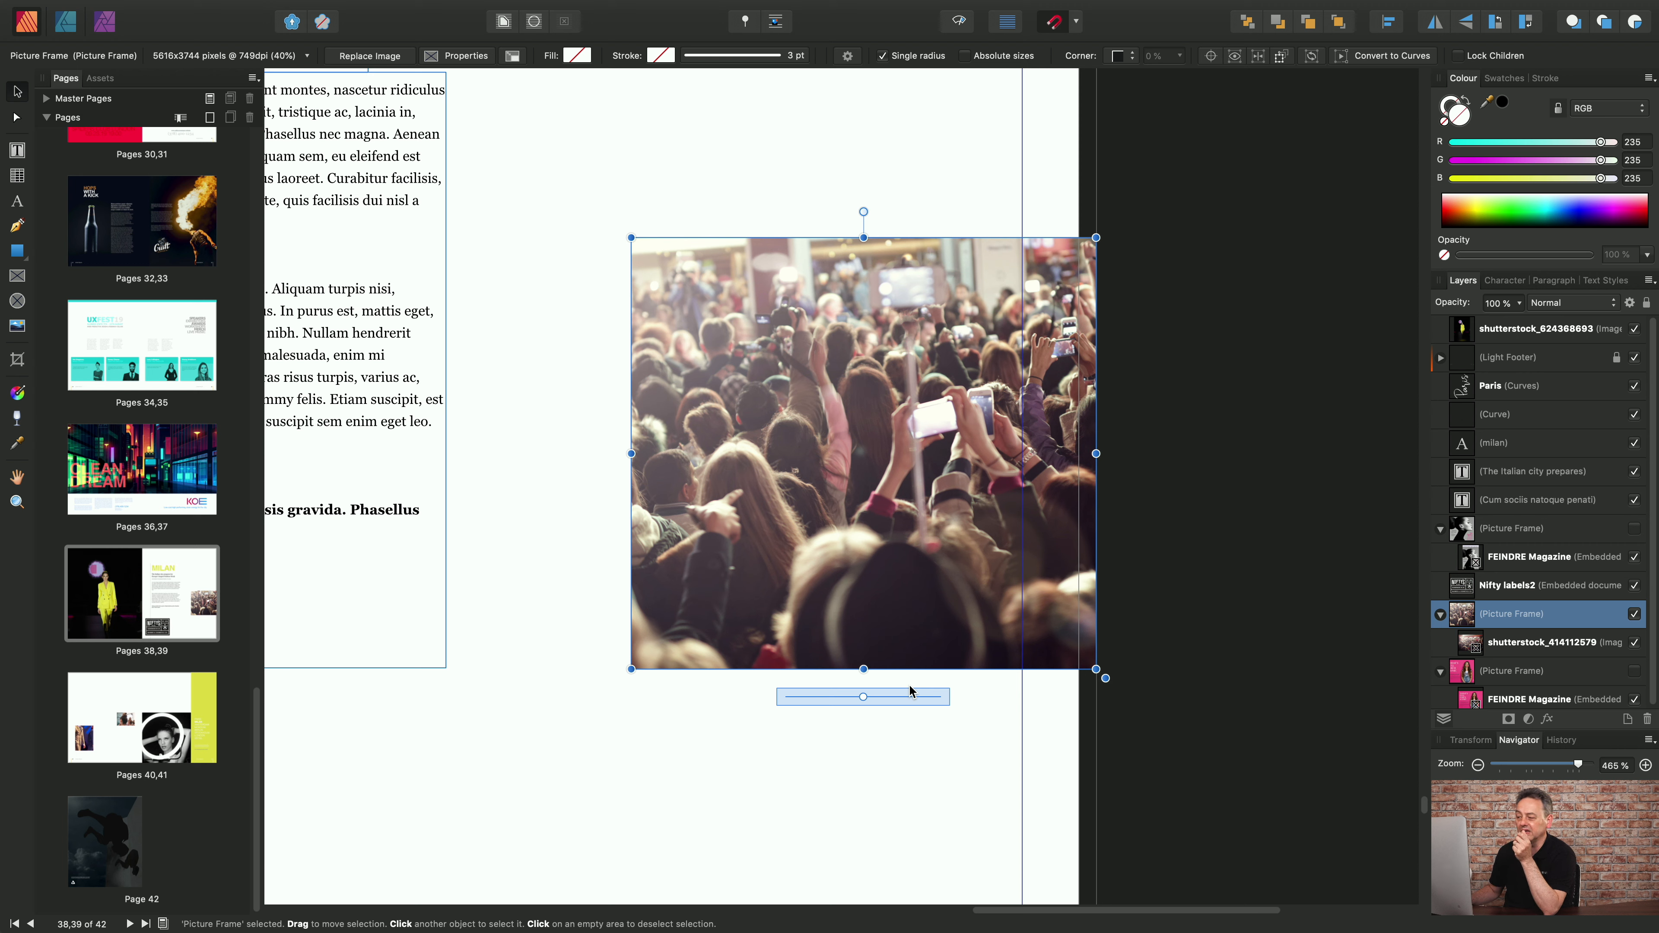
# - Shift the crowd photo to the left and slightly up inside its frame so the long-haired woman fills the right side
pyautogui.moveTo(823, 530)
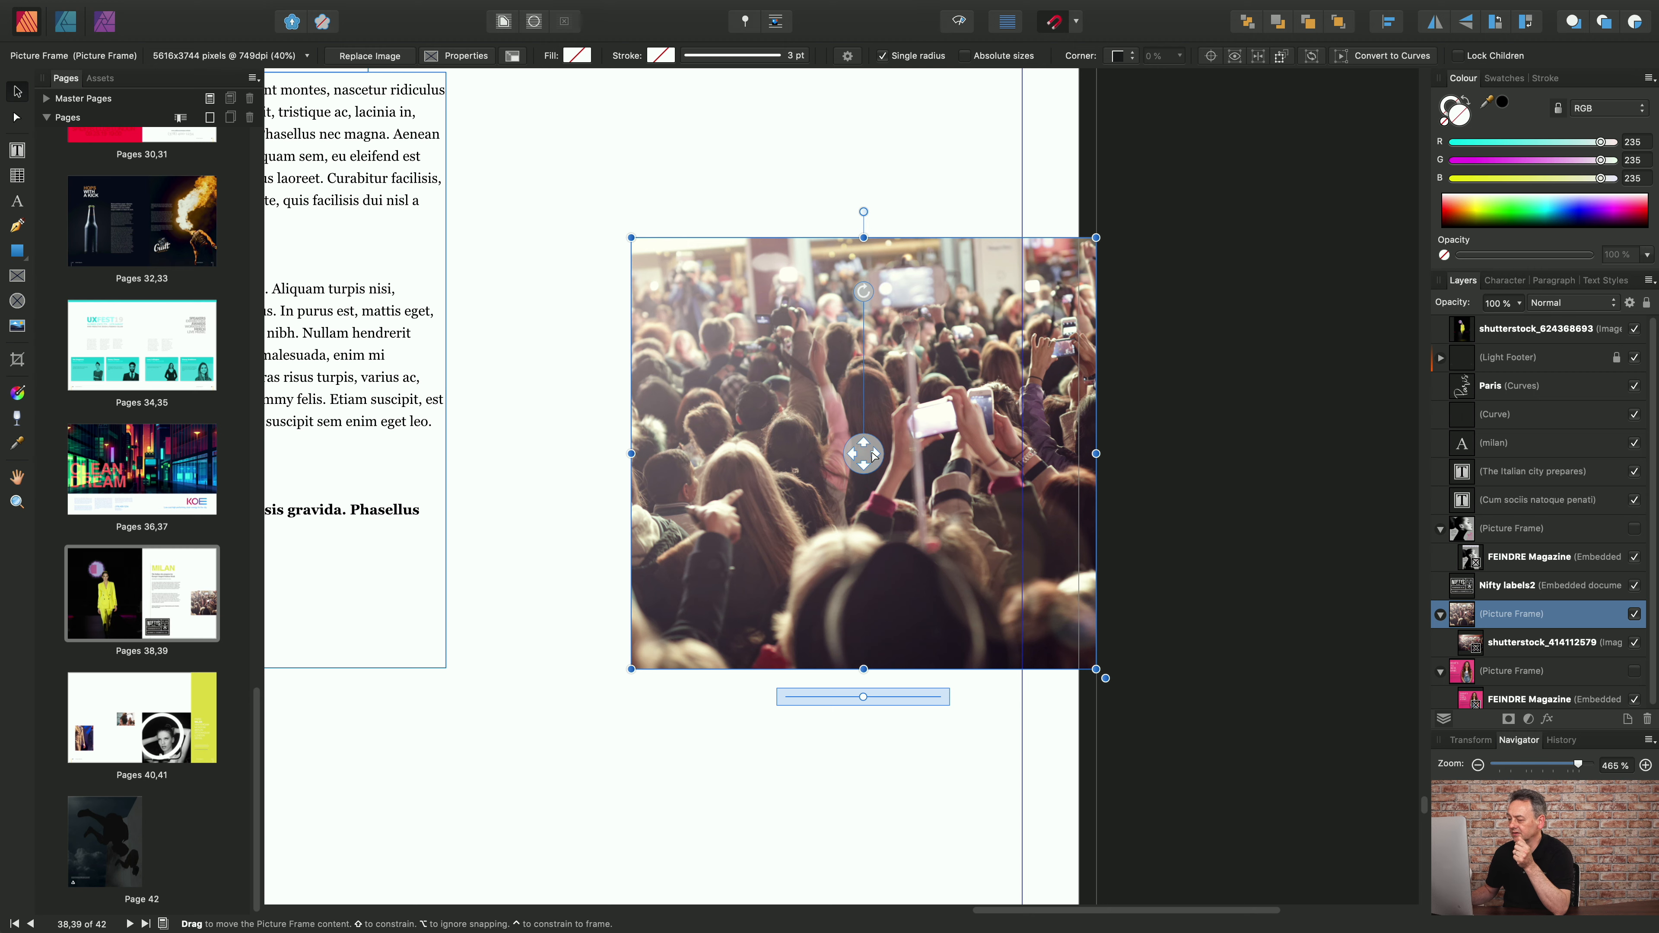
pyautogui.moveTo(864, 452); pyautogui.dragTo(590, 447)
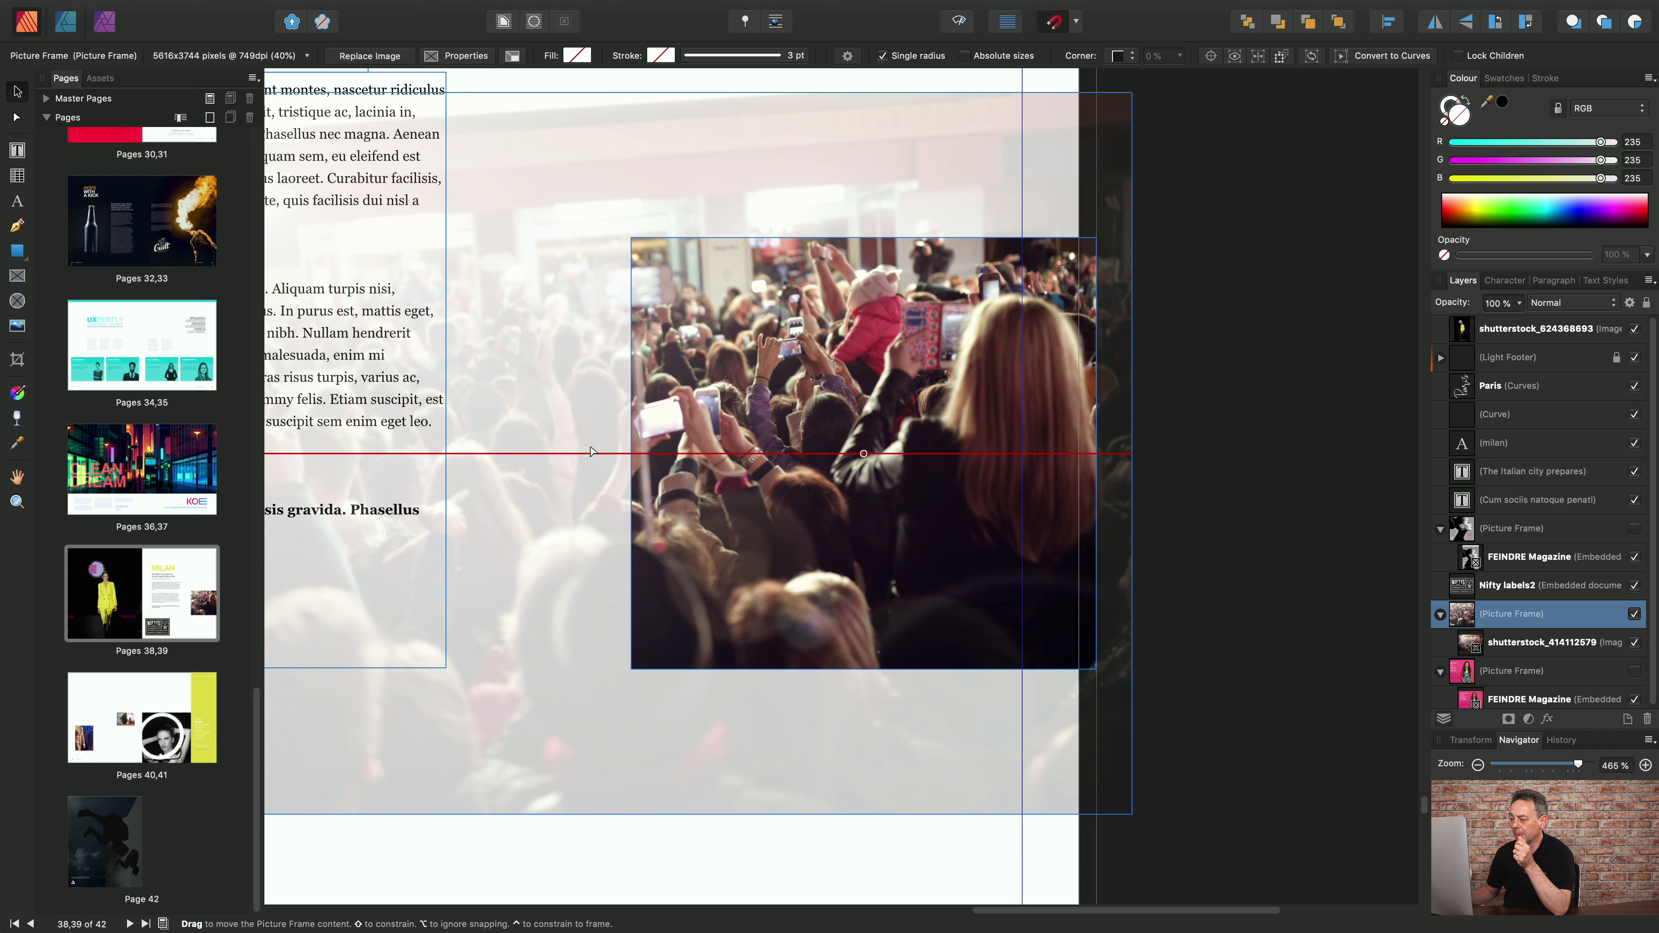
pyautogui.moveTo(591, 451); pyautogui.dragTo(637, 431)
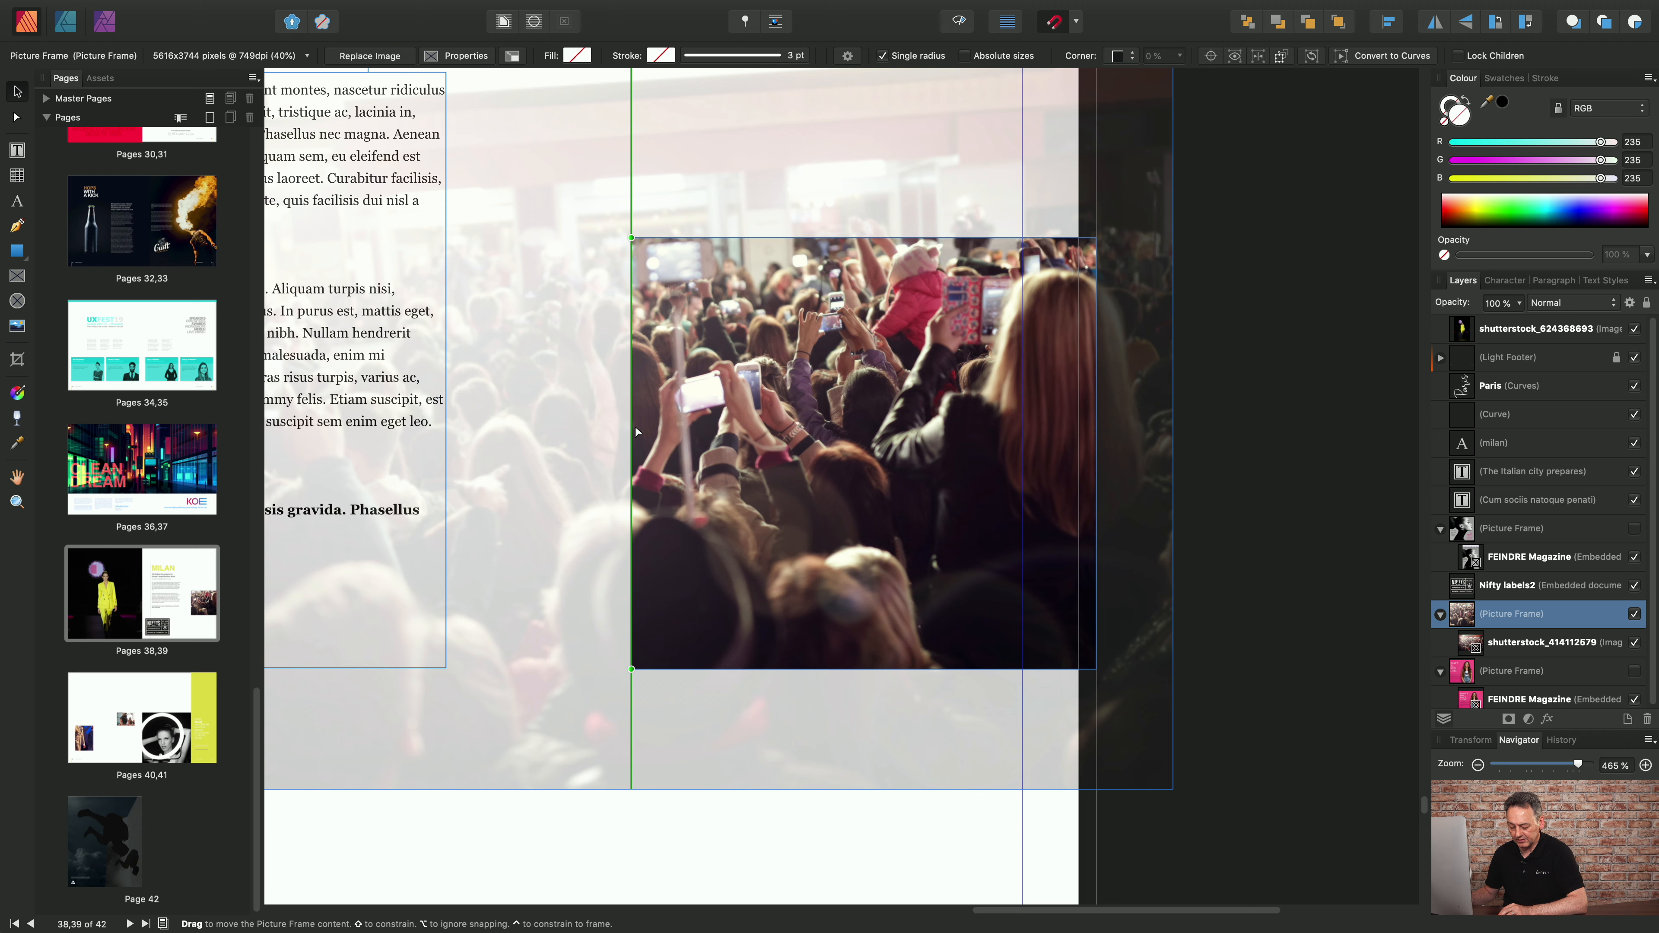
pyautogui.moveTo(637, 431); pyautogui.dragTo(589, 423)
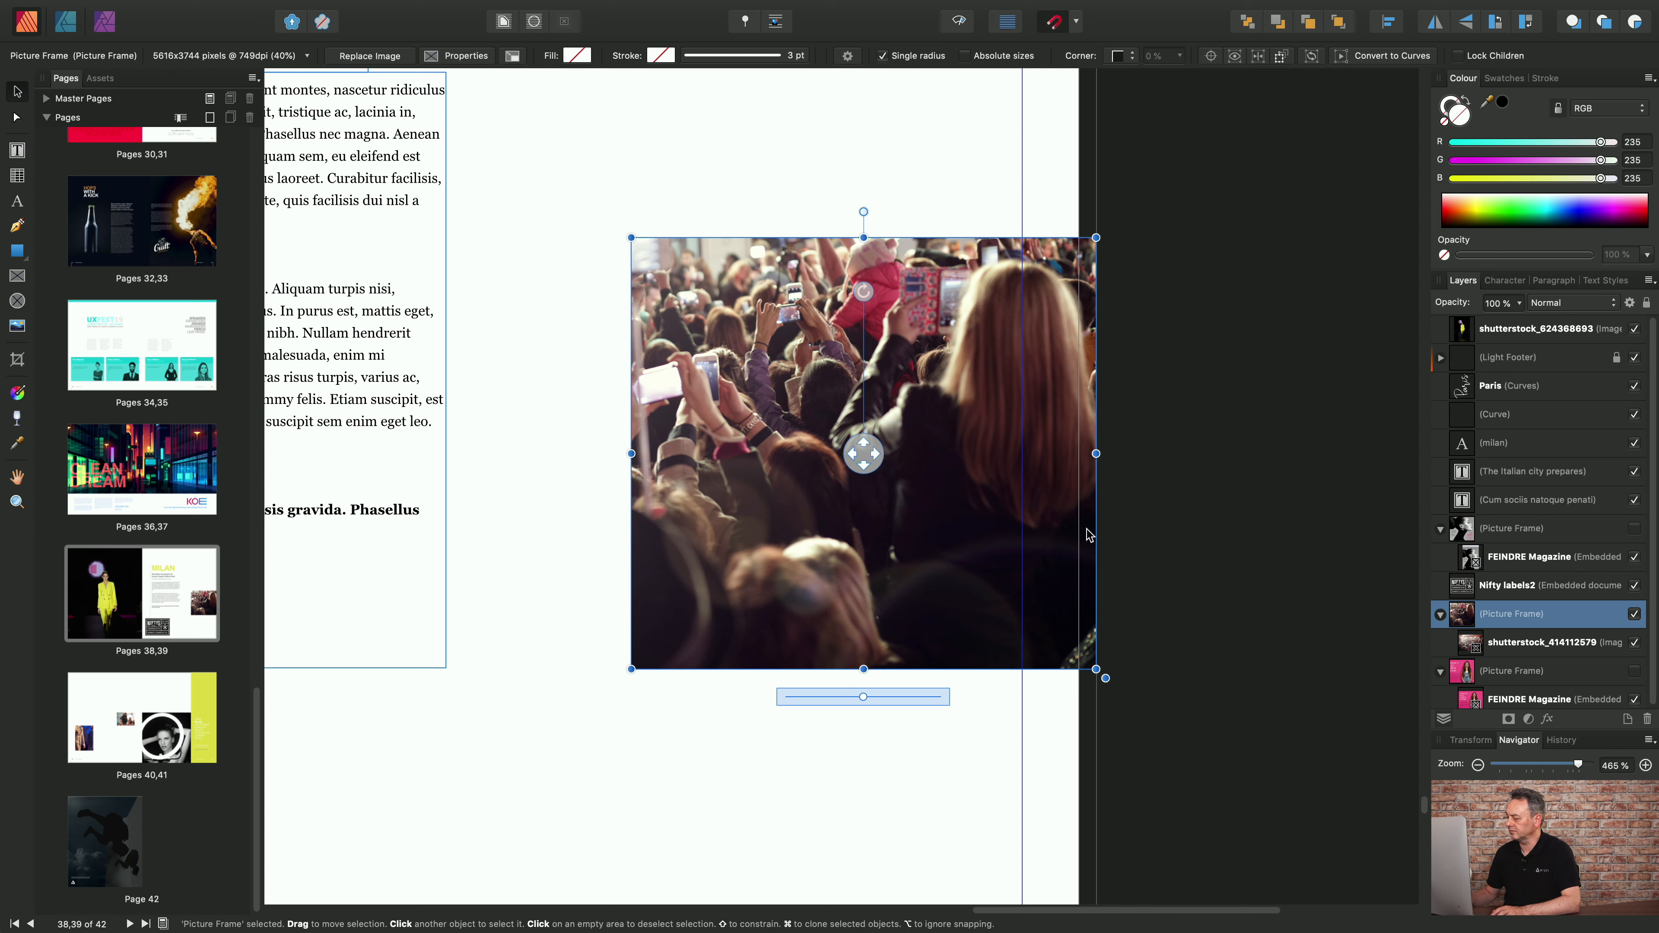
# - Show the two hidden FEINDRE Magazine picture frames above and below the crowd photo again
pyautogui.click(1635, 529)
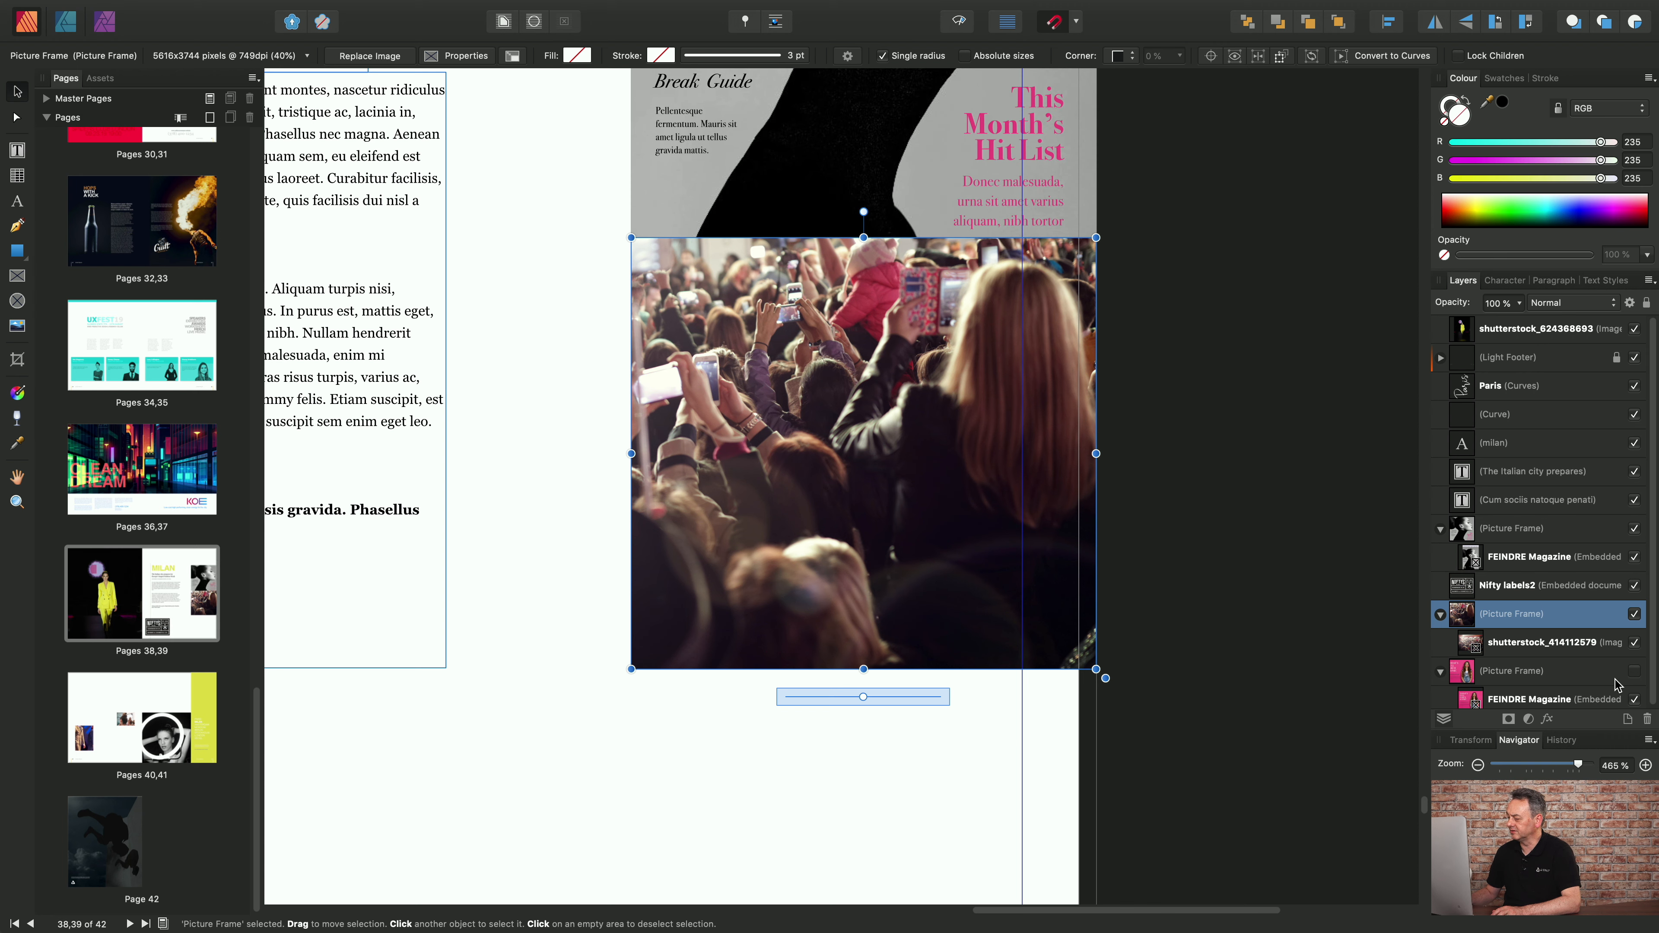
pyautogui.click(1634, 672)
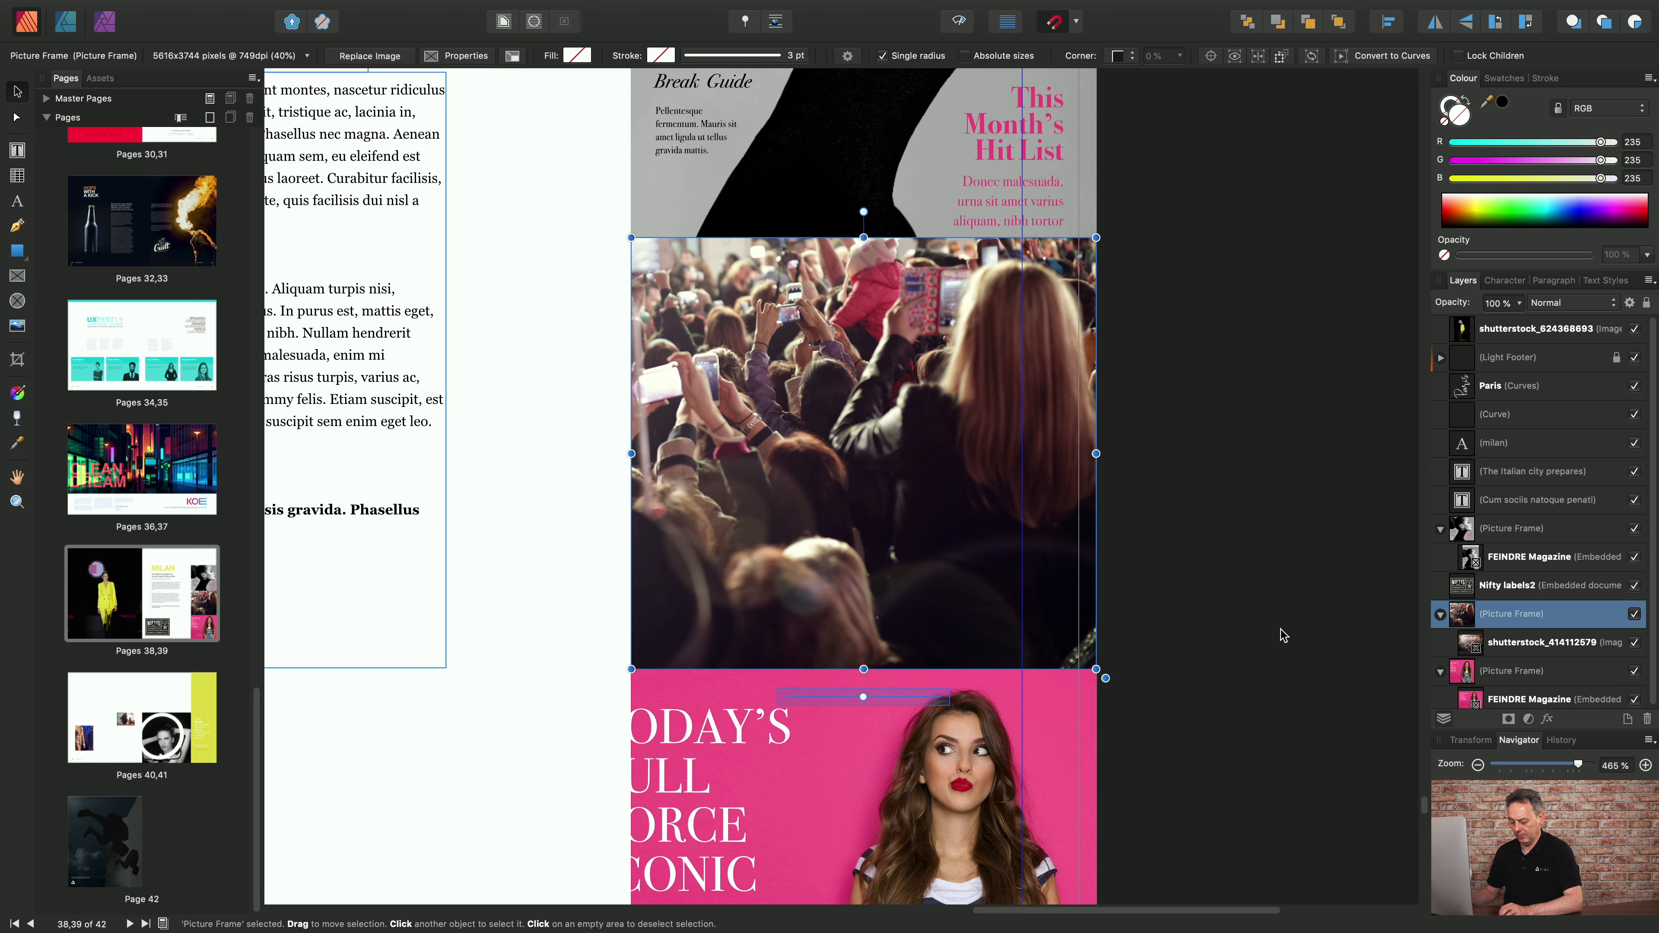
pyautogui.scroll(1, 1280, 633)
pyautogui.scroll(-5, 1280, 632)
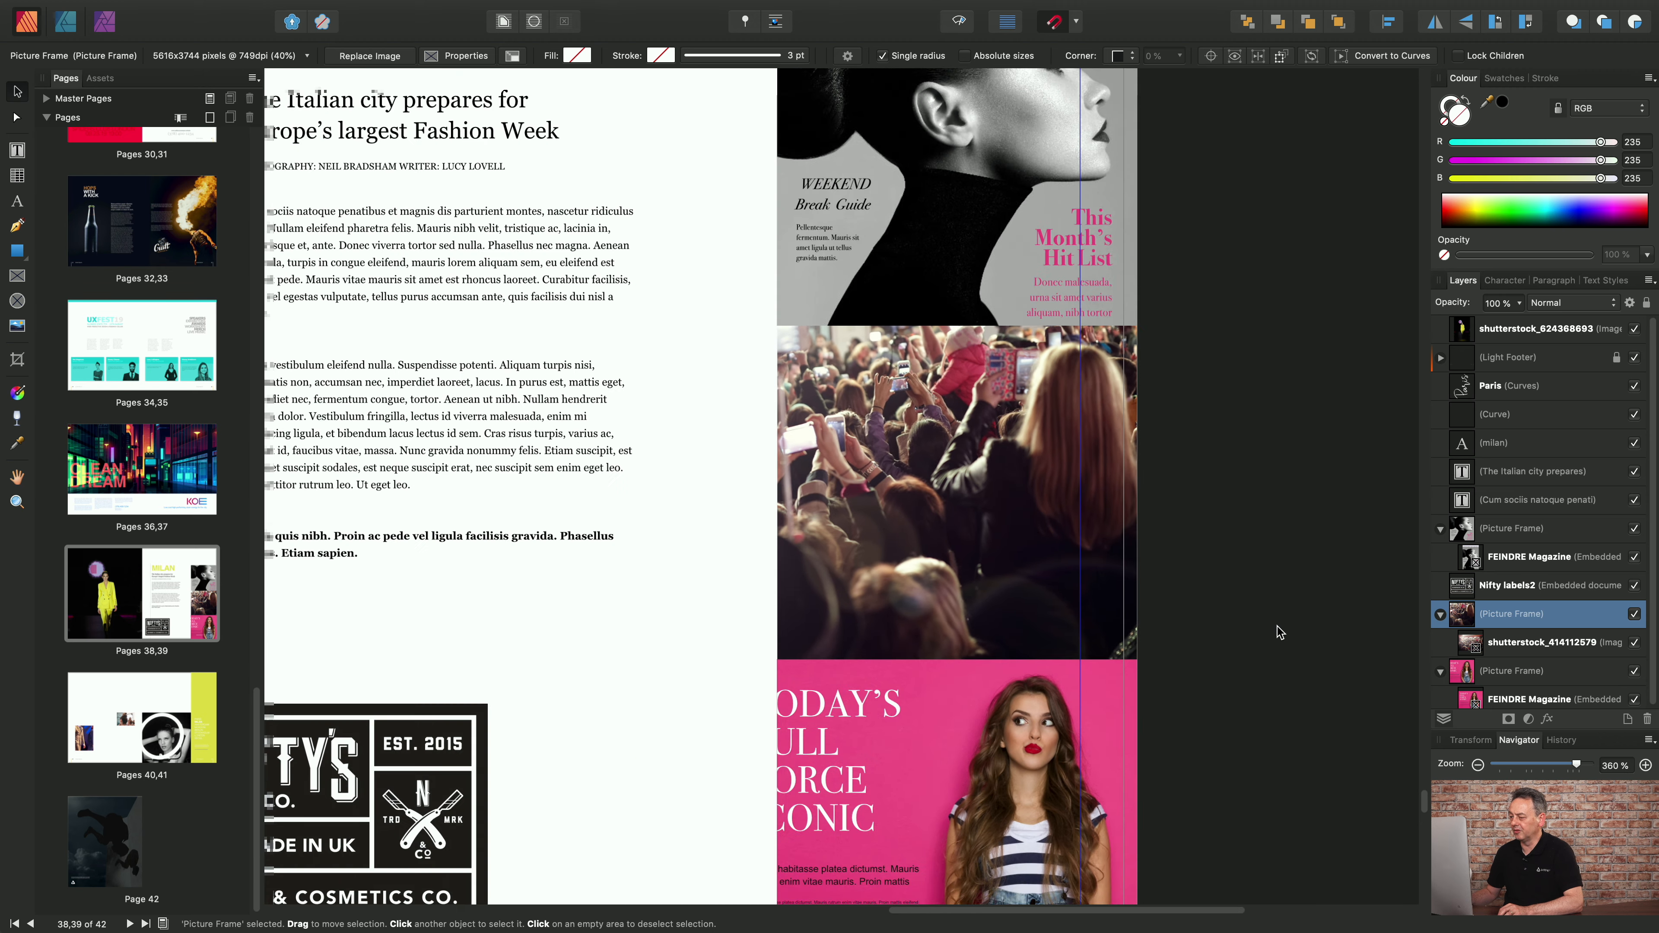
pyautogui.scroll(-1, 1278, 631)
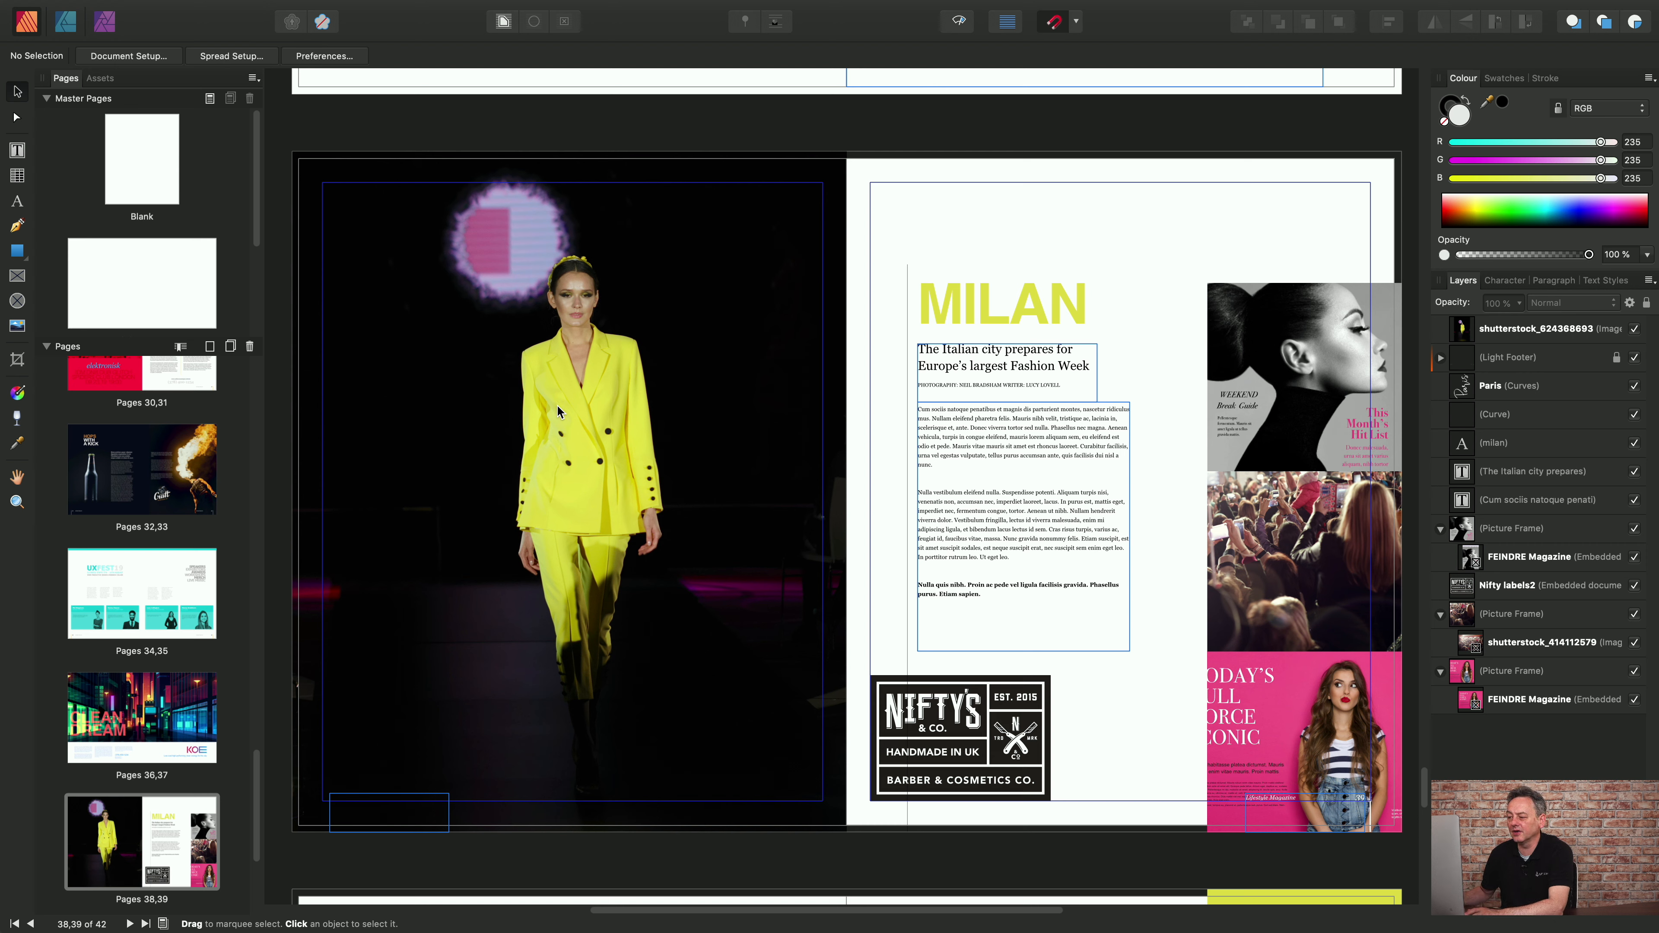
# - Scale the yellow-suit runway photo to 75% in both directions and nudge it slightly up and to the right
pyautogui.click(524, 390)
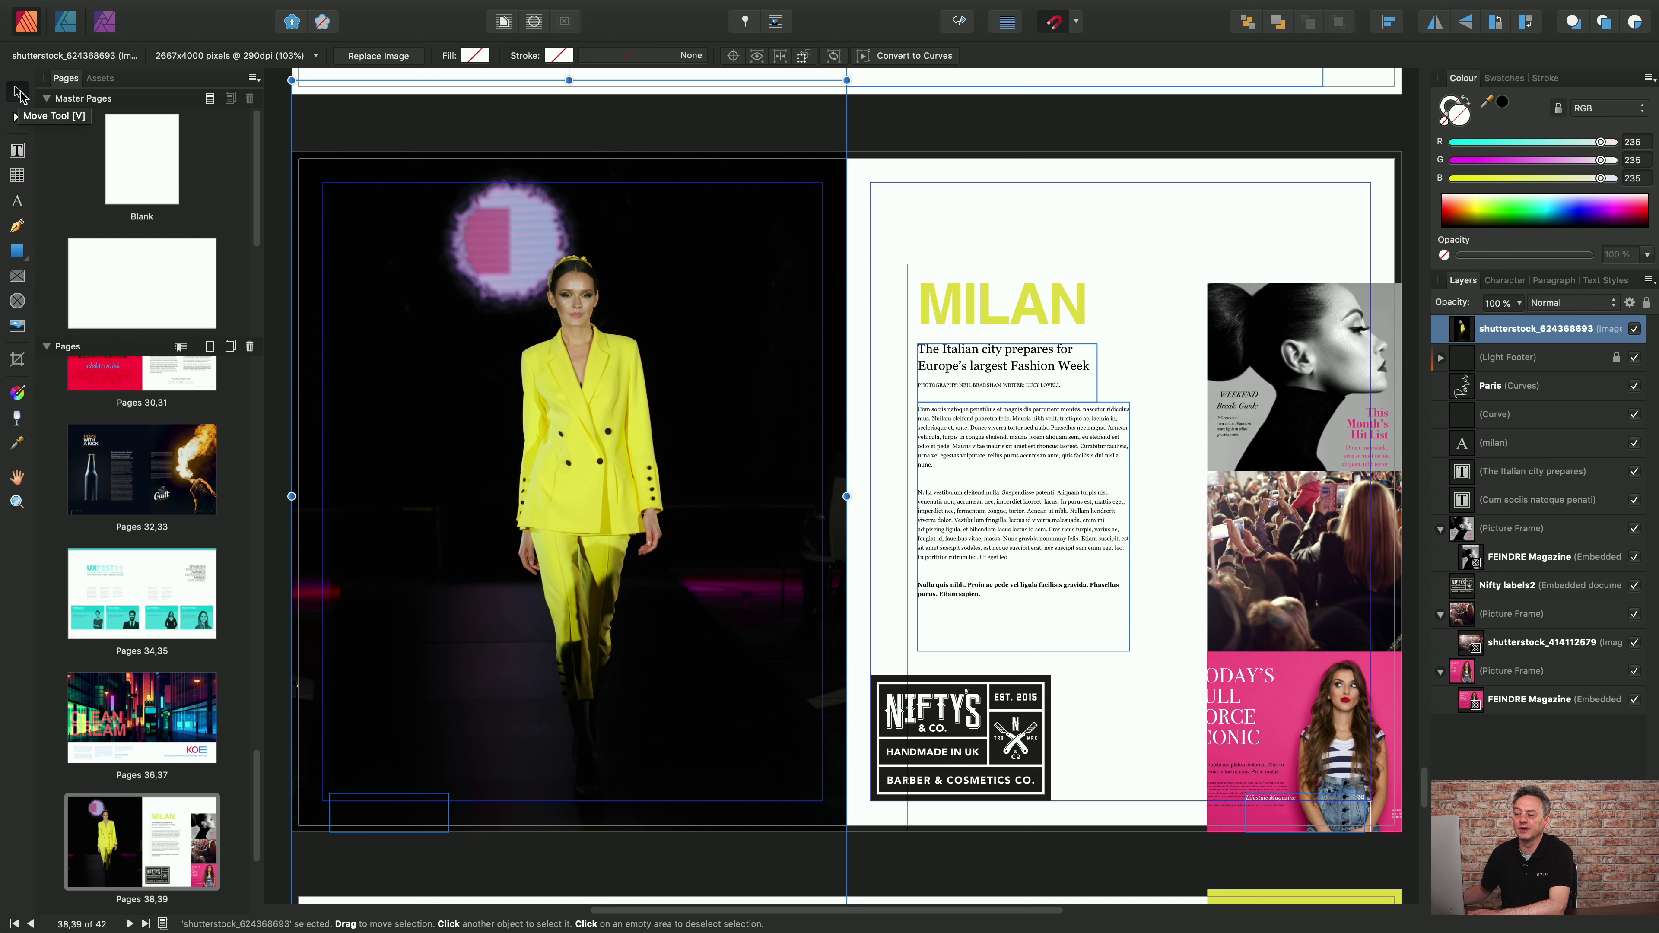
pyautogui.click(315, 58)
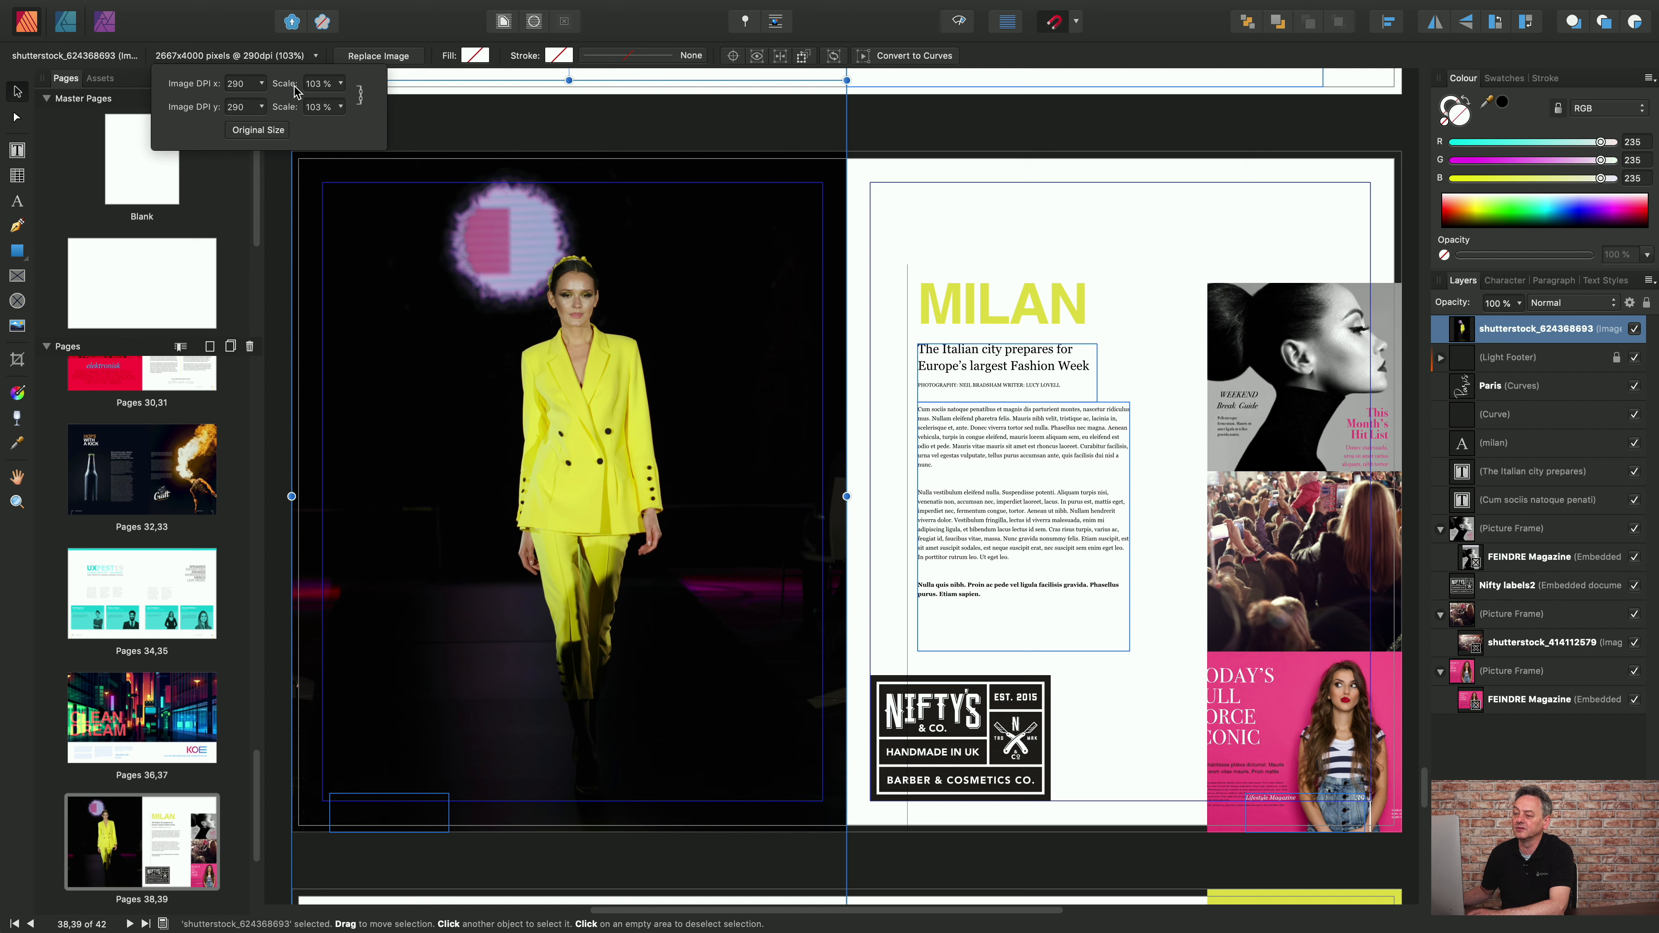
pyautogui.click(319, 83)
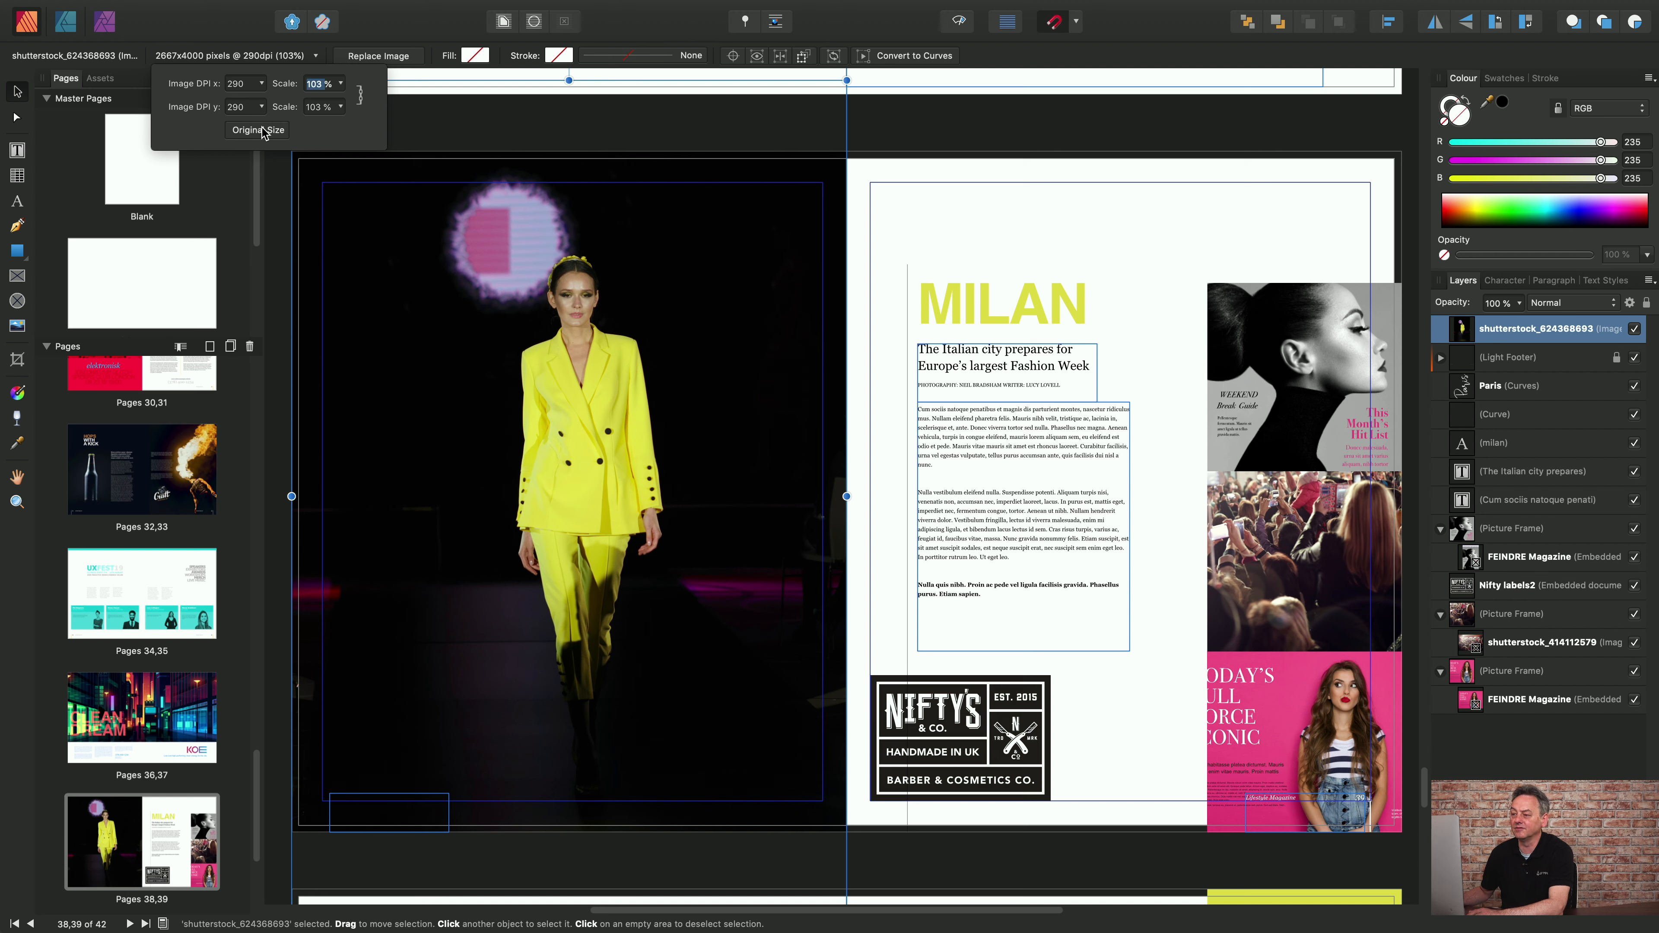
pyautogui.write('75')
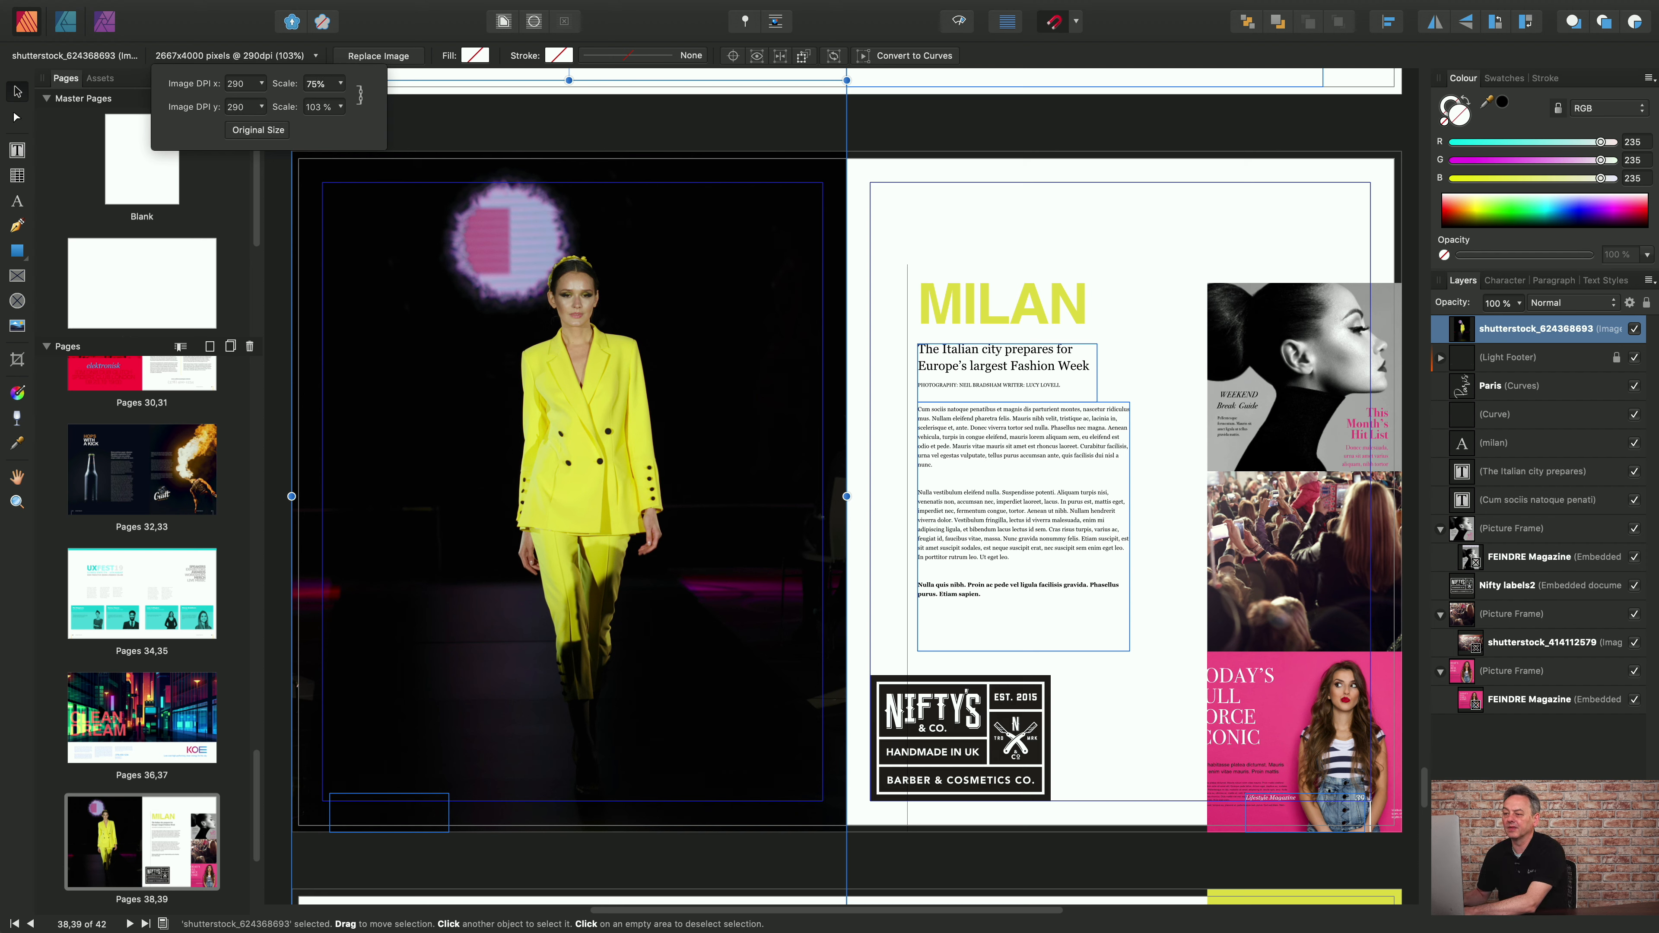
pyautogui.click(360, 97)
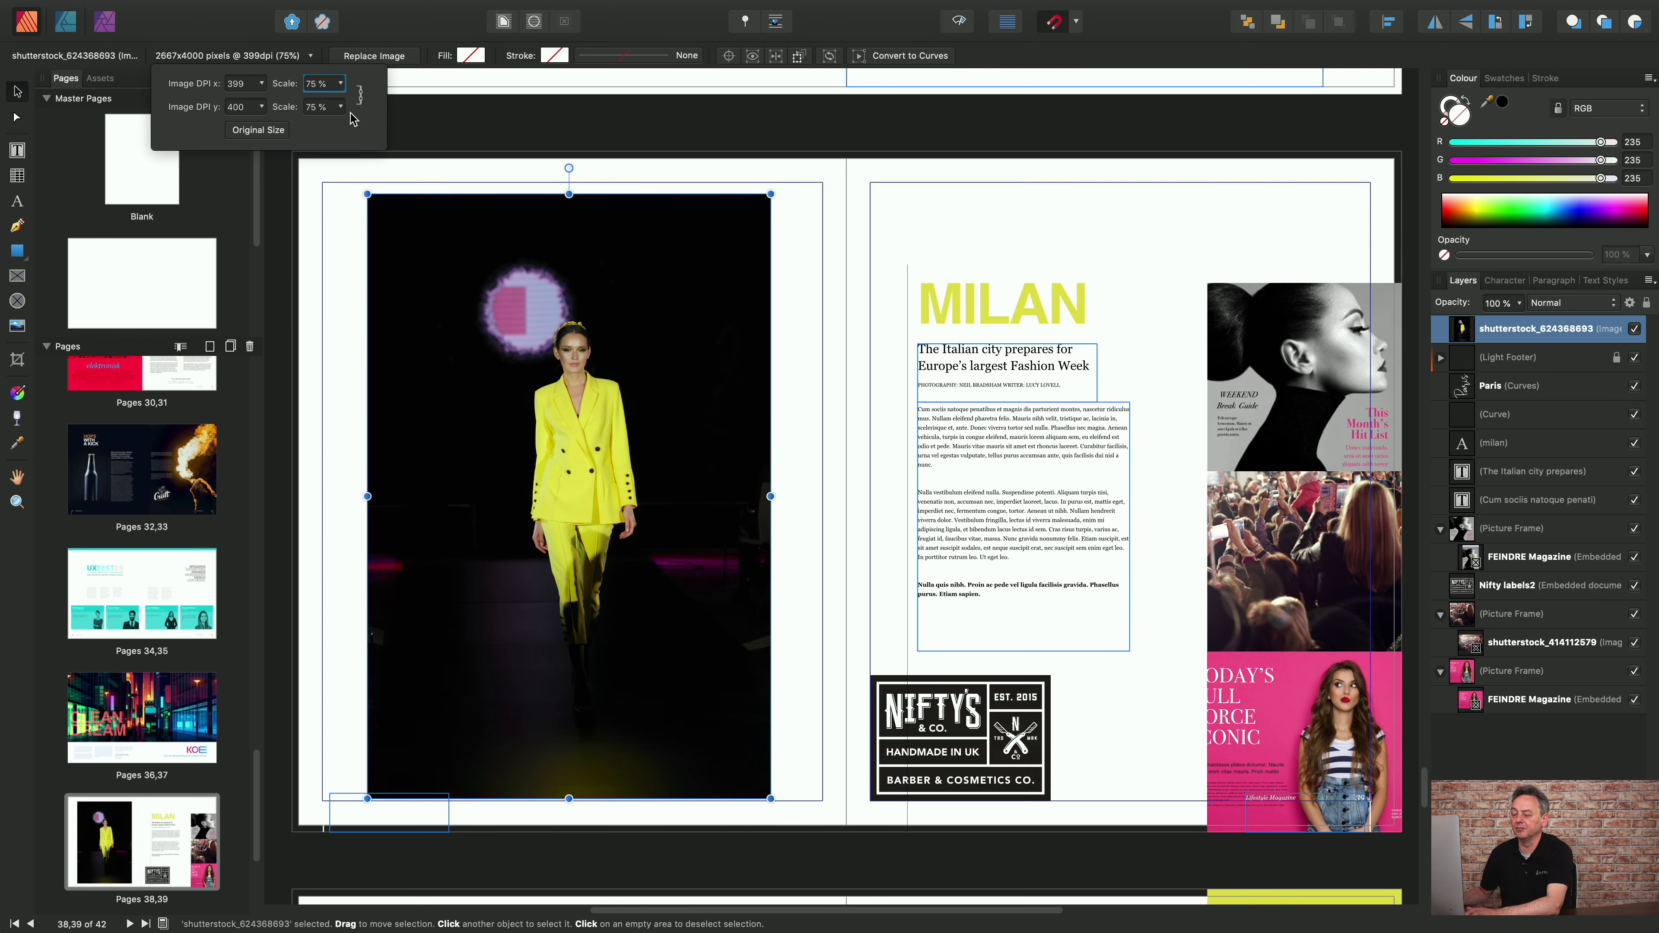
pyautogui.moveTo(541, 454)
pyautogui.mouseDown()
pyautogui.moveTo(516, 433)
pyautogui.moveTo(547, 440)
pyautogui.mouseUp()
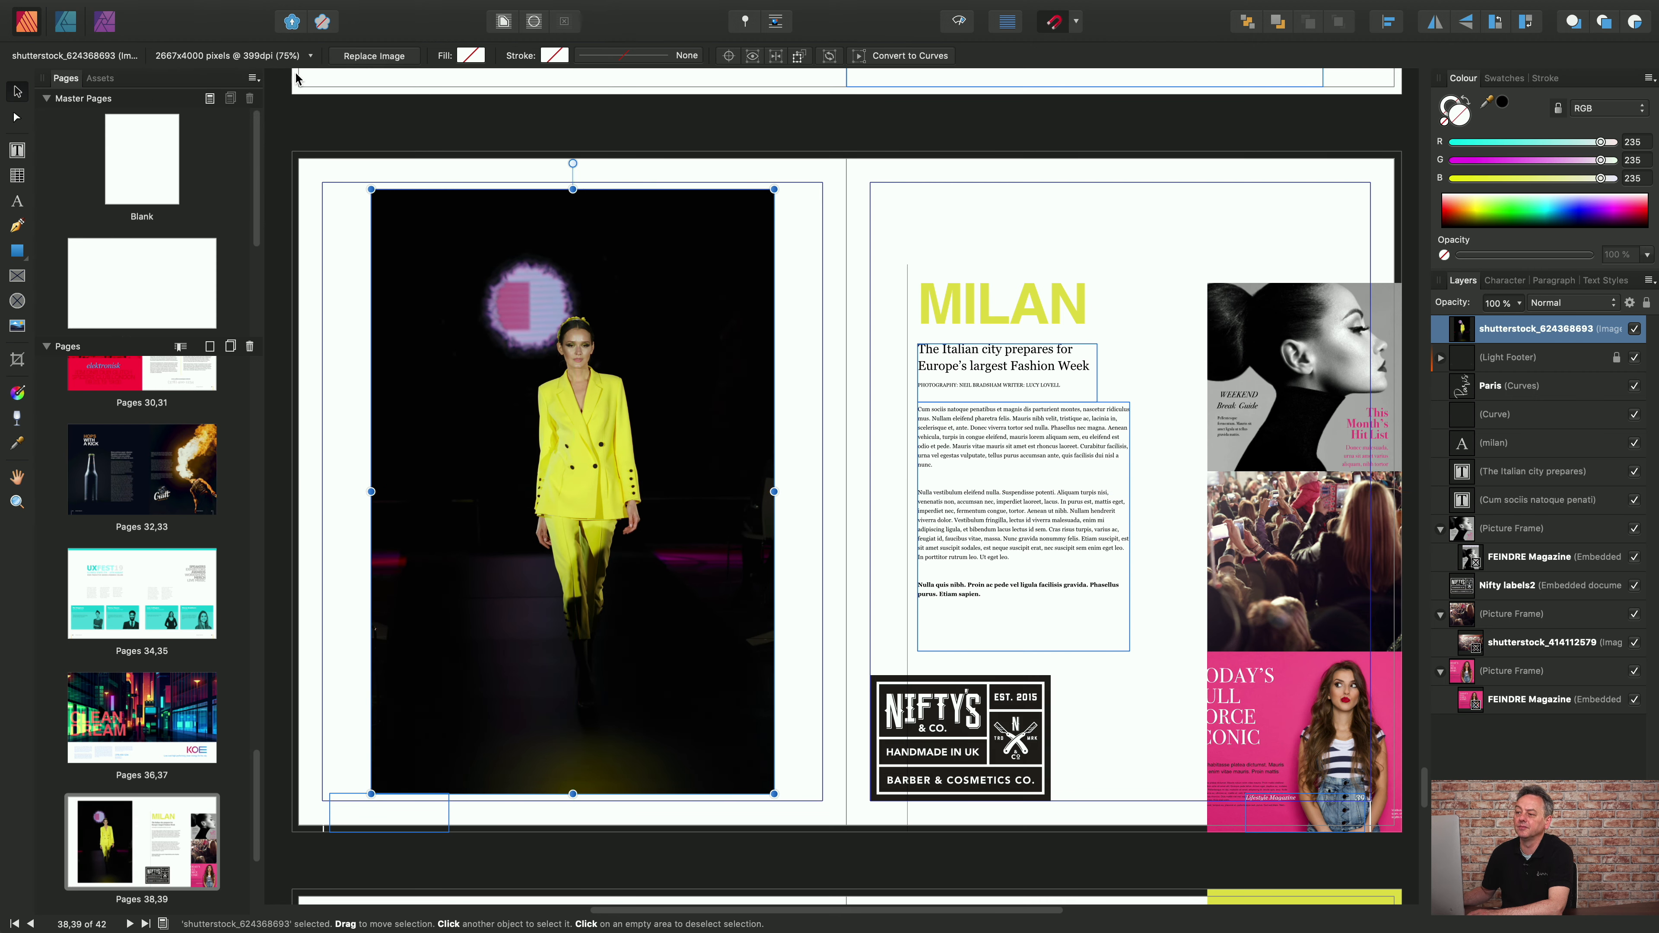
# - Reset the runway photo to its original size, and then set its image DPI to 400
pyautogui.click(311, 56)
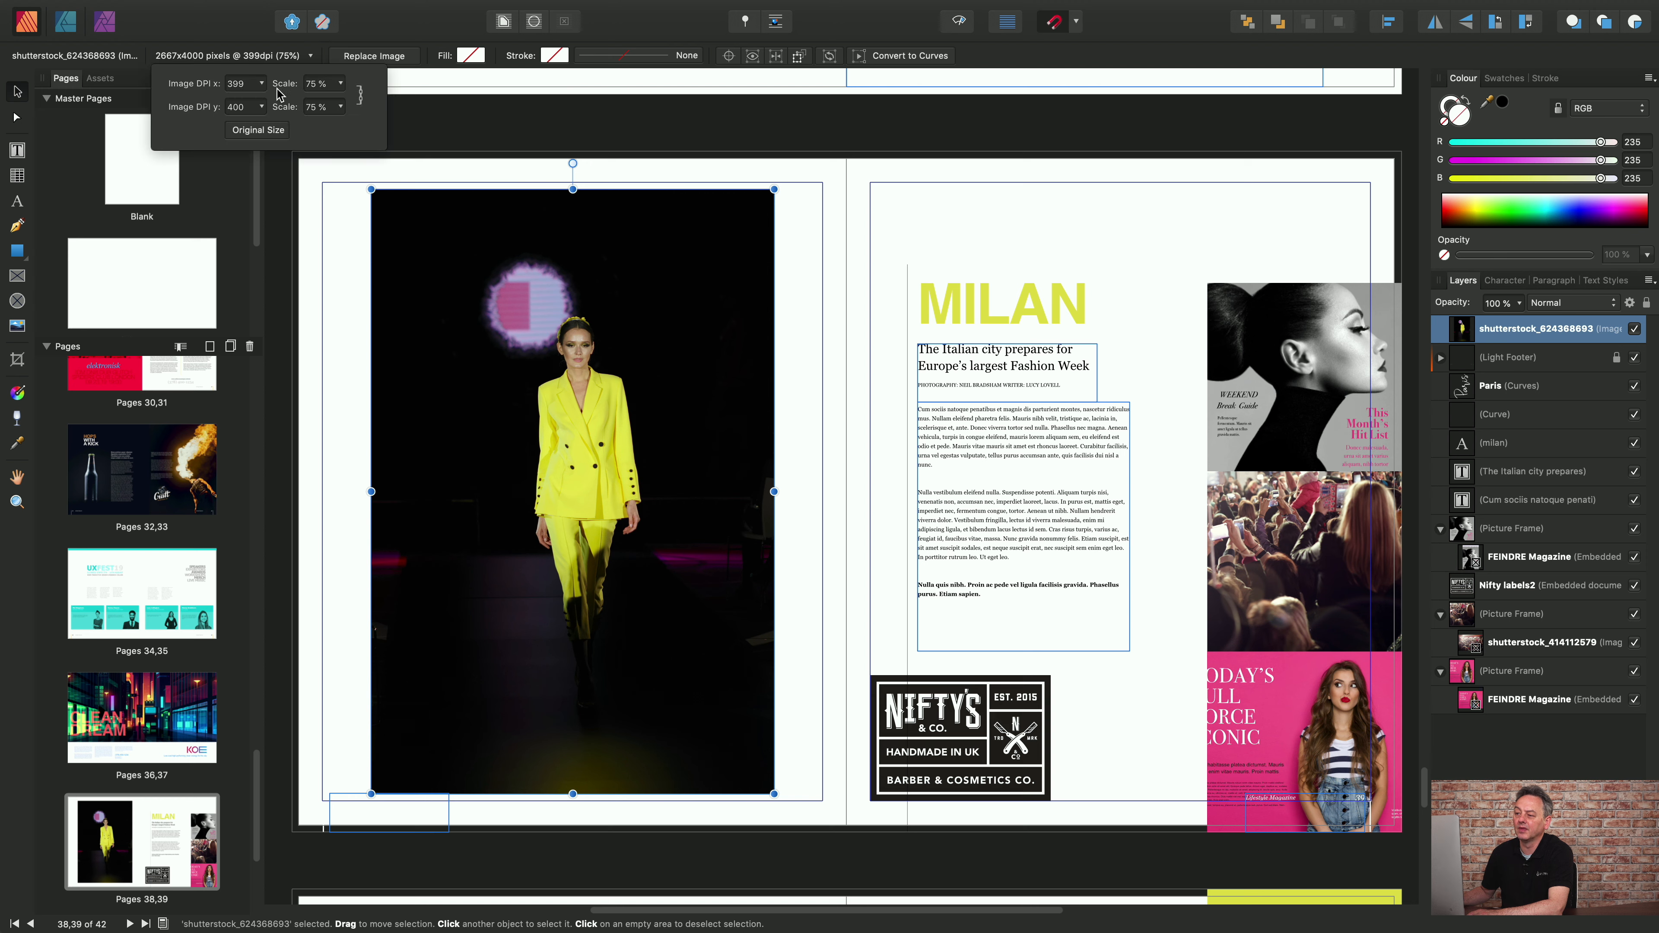
pyautogui.click(259, 130)
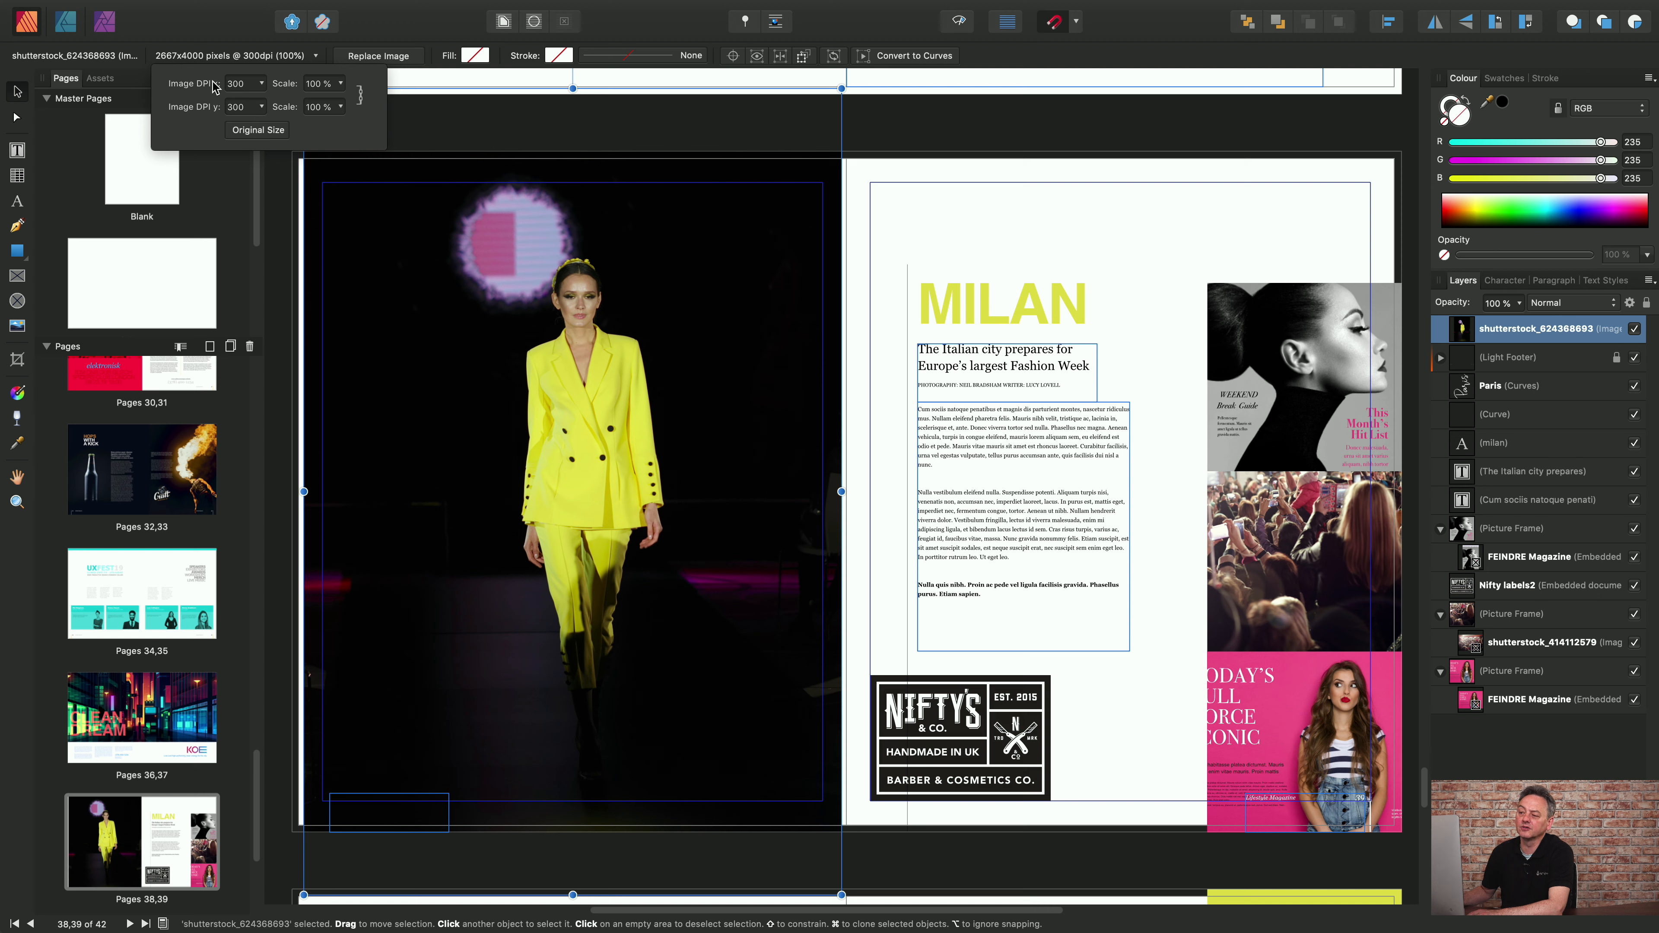
pyautogui.click(263, 87)
pyautogui.moveTo(262, 103); pyautogui.dragTo(272, 102)
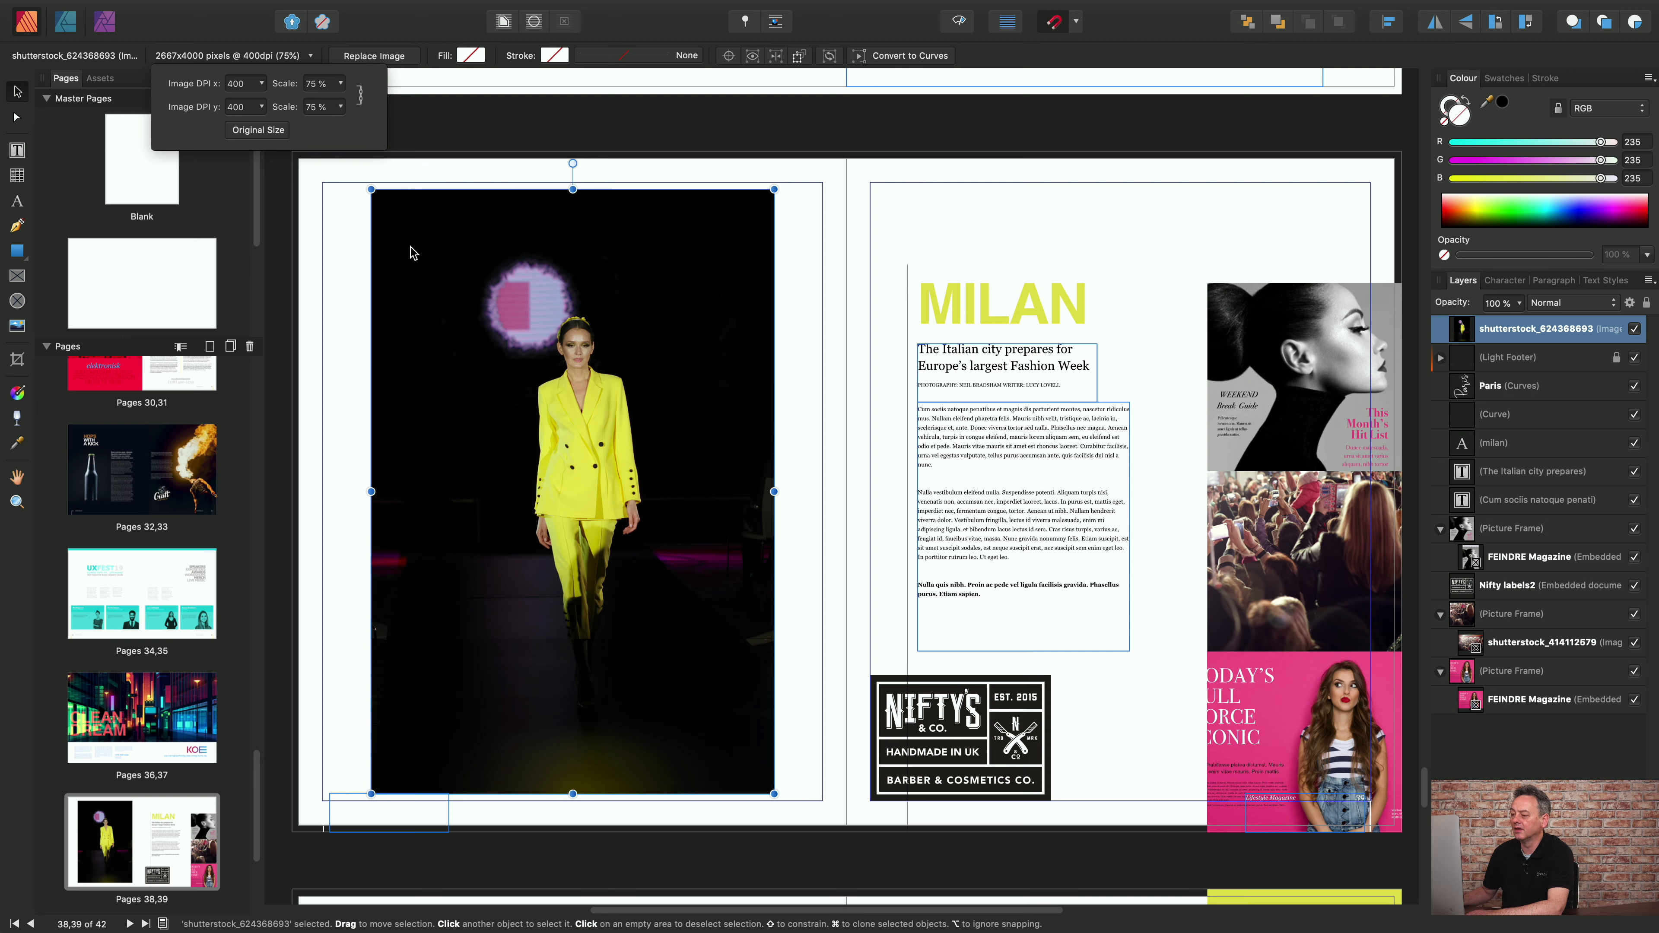
# - Undo the size, DPI and position changes made to the runway photo
pyautogui.press('super+z')
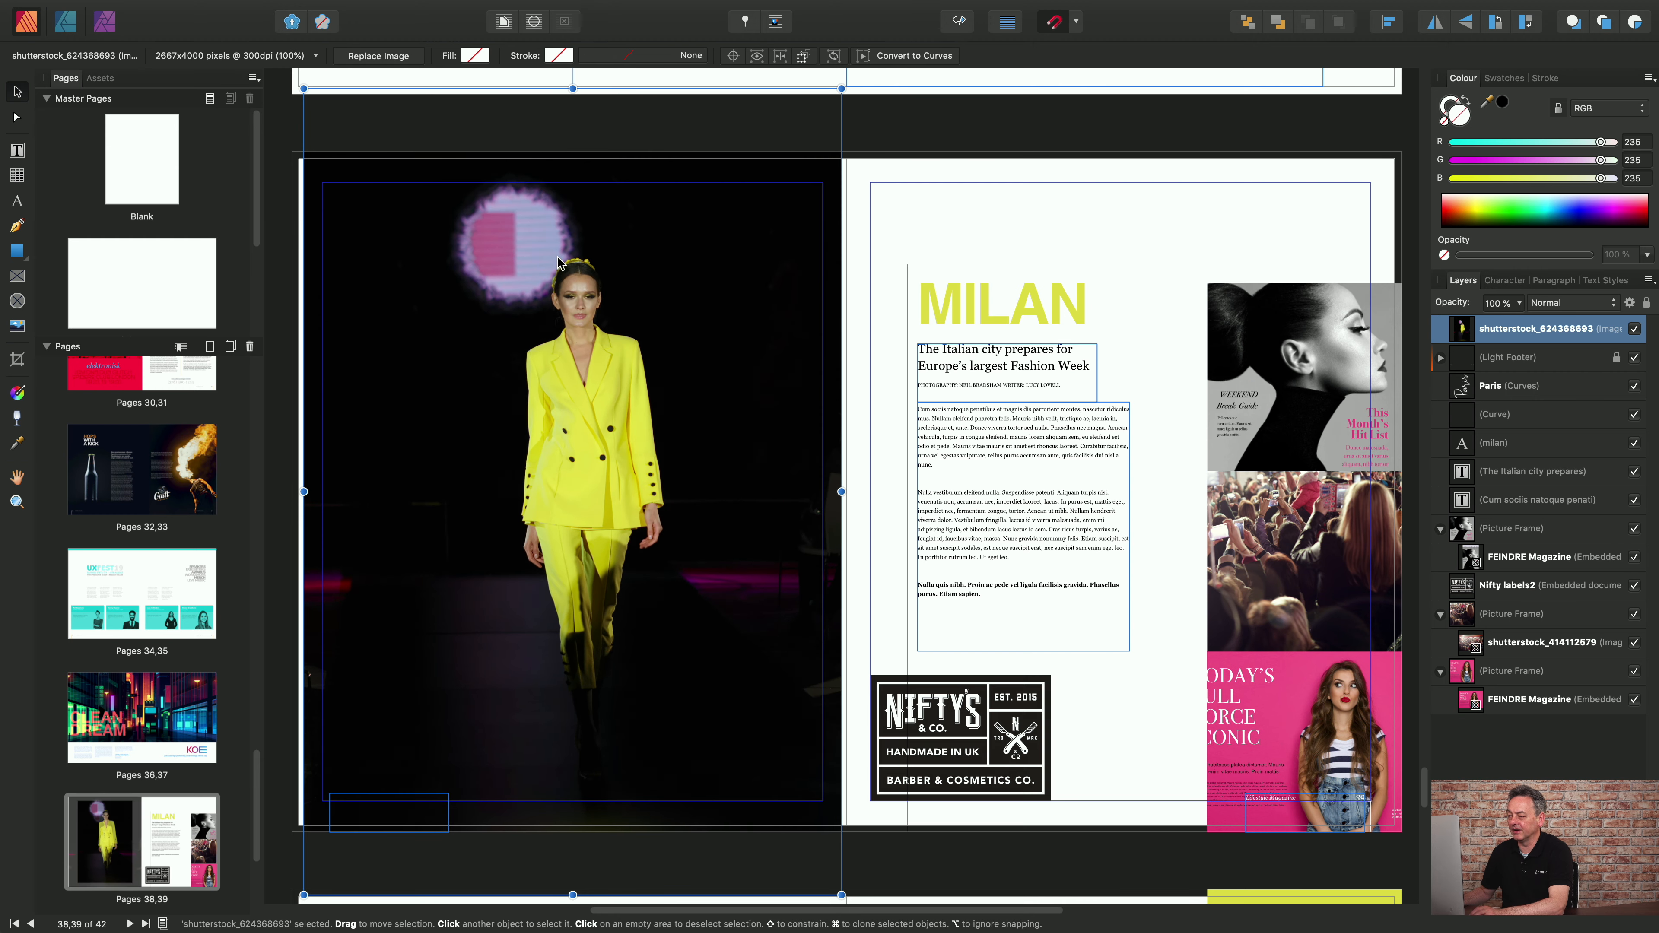
pyautogui.press('super+z')
pyautogui.press('super+z')
pyautogui.press('super+z')
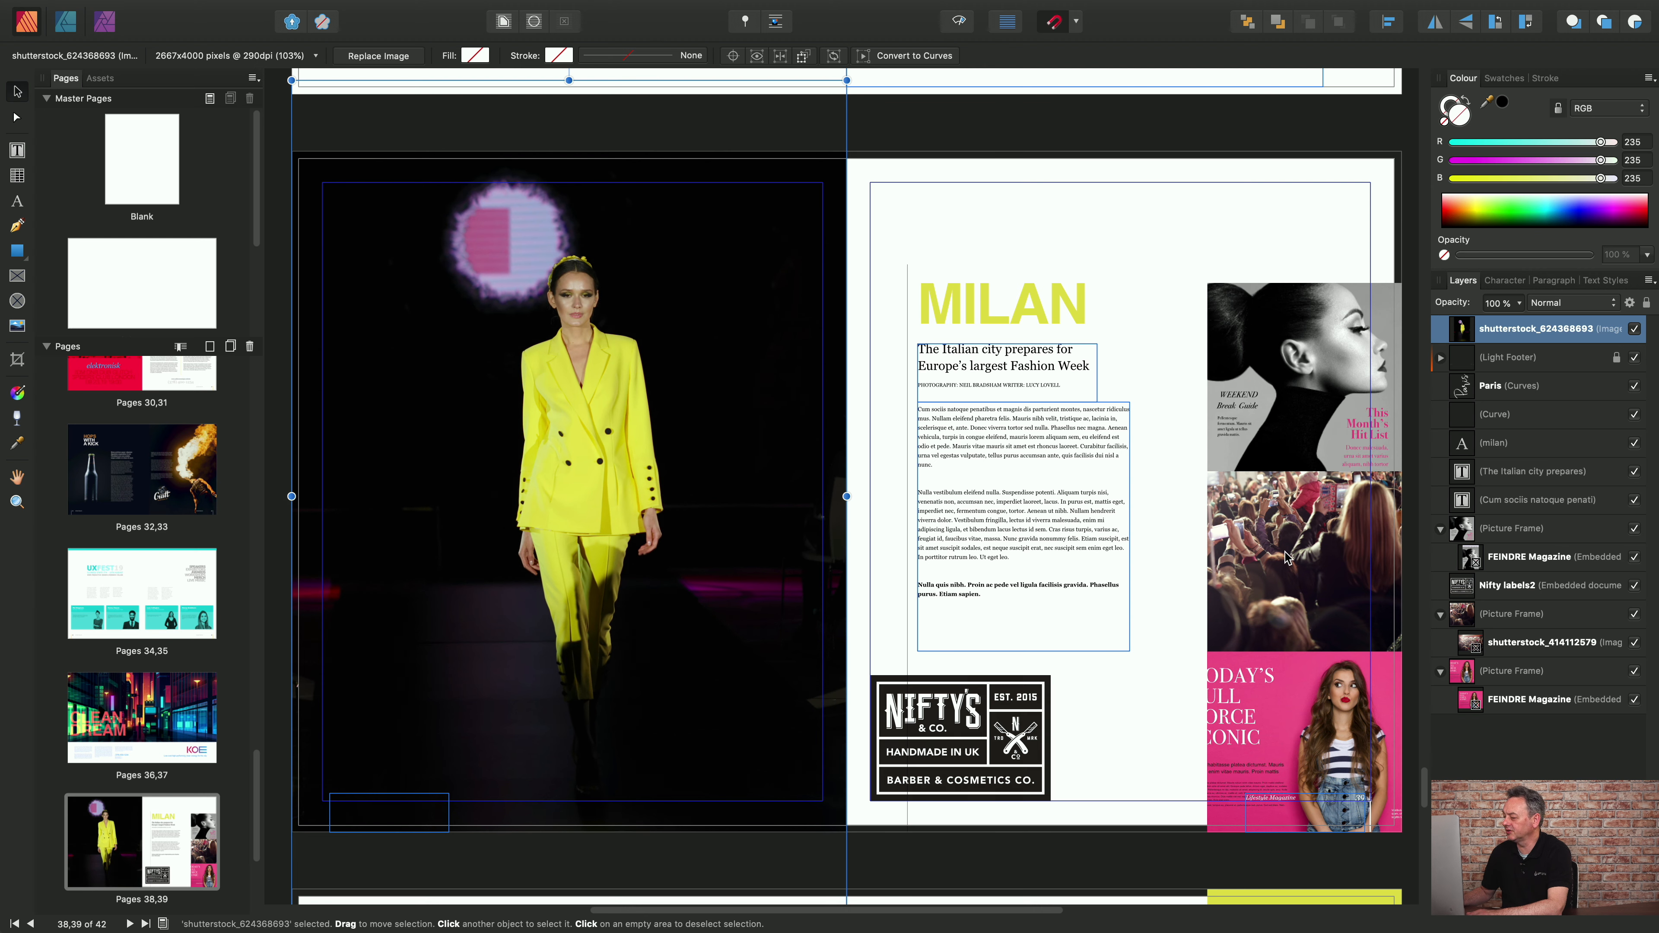
# - Replace the crowd photo inside the middle picture frame with 257265541.jpg from the images2 folder
pyautogui.click(1253, 547)
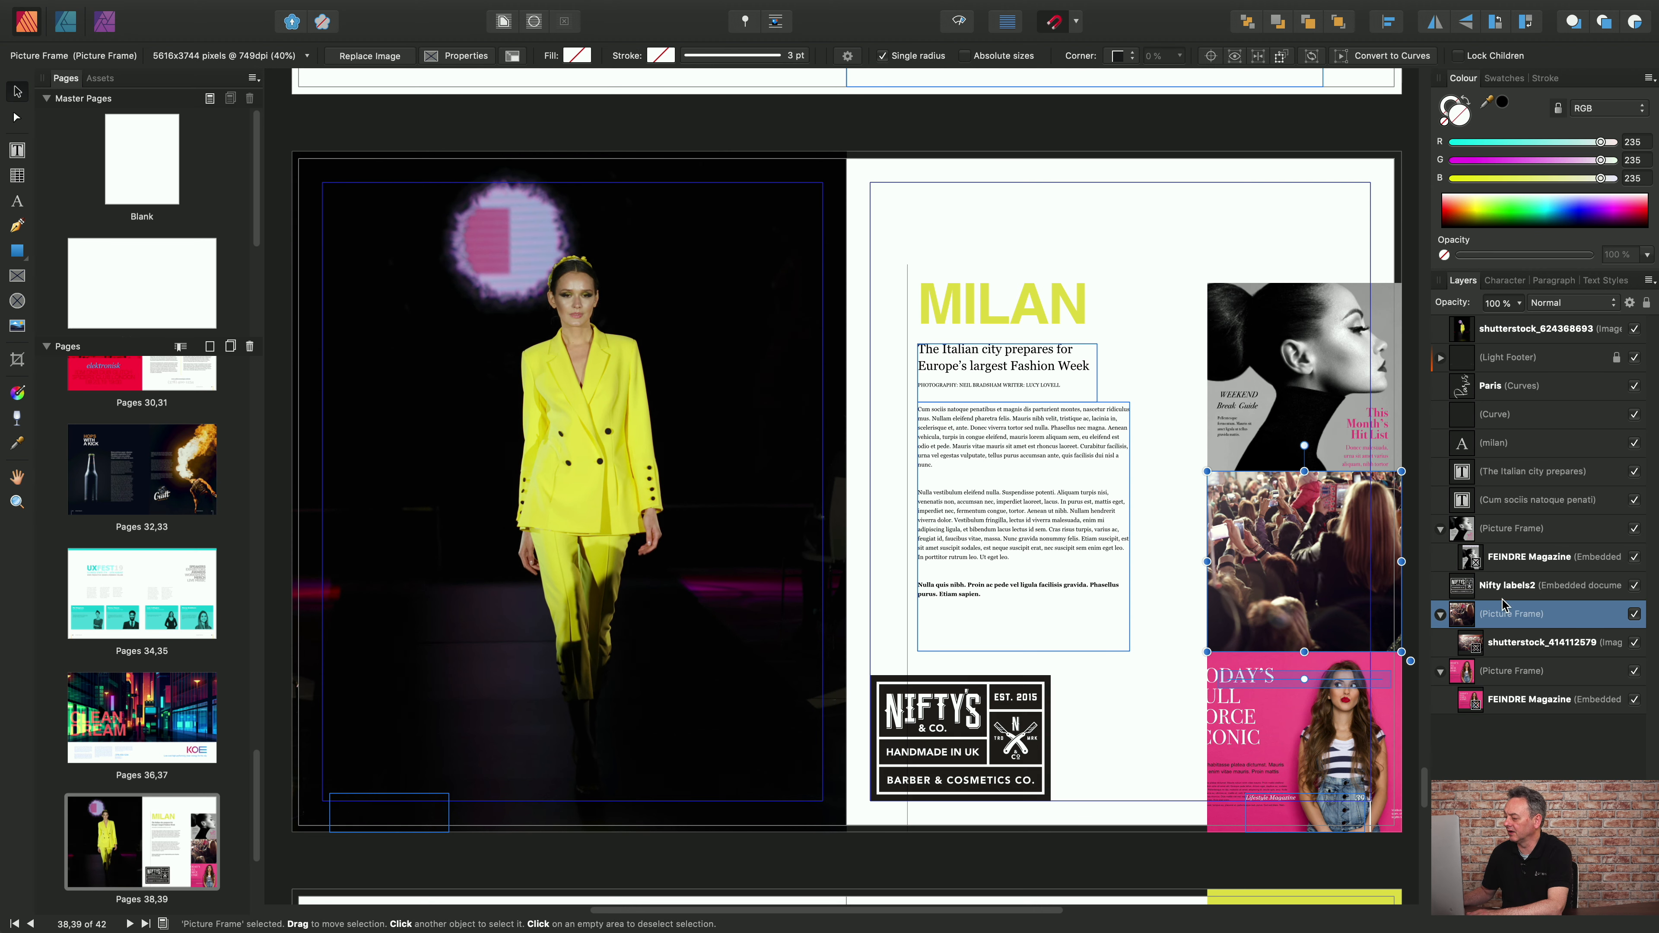
pyautogui.click(1499, 645)
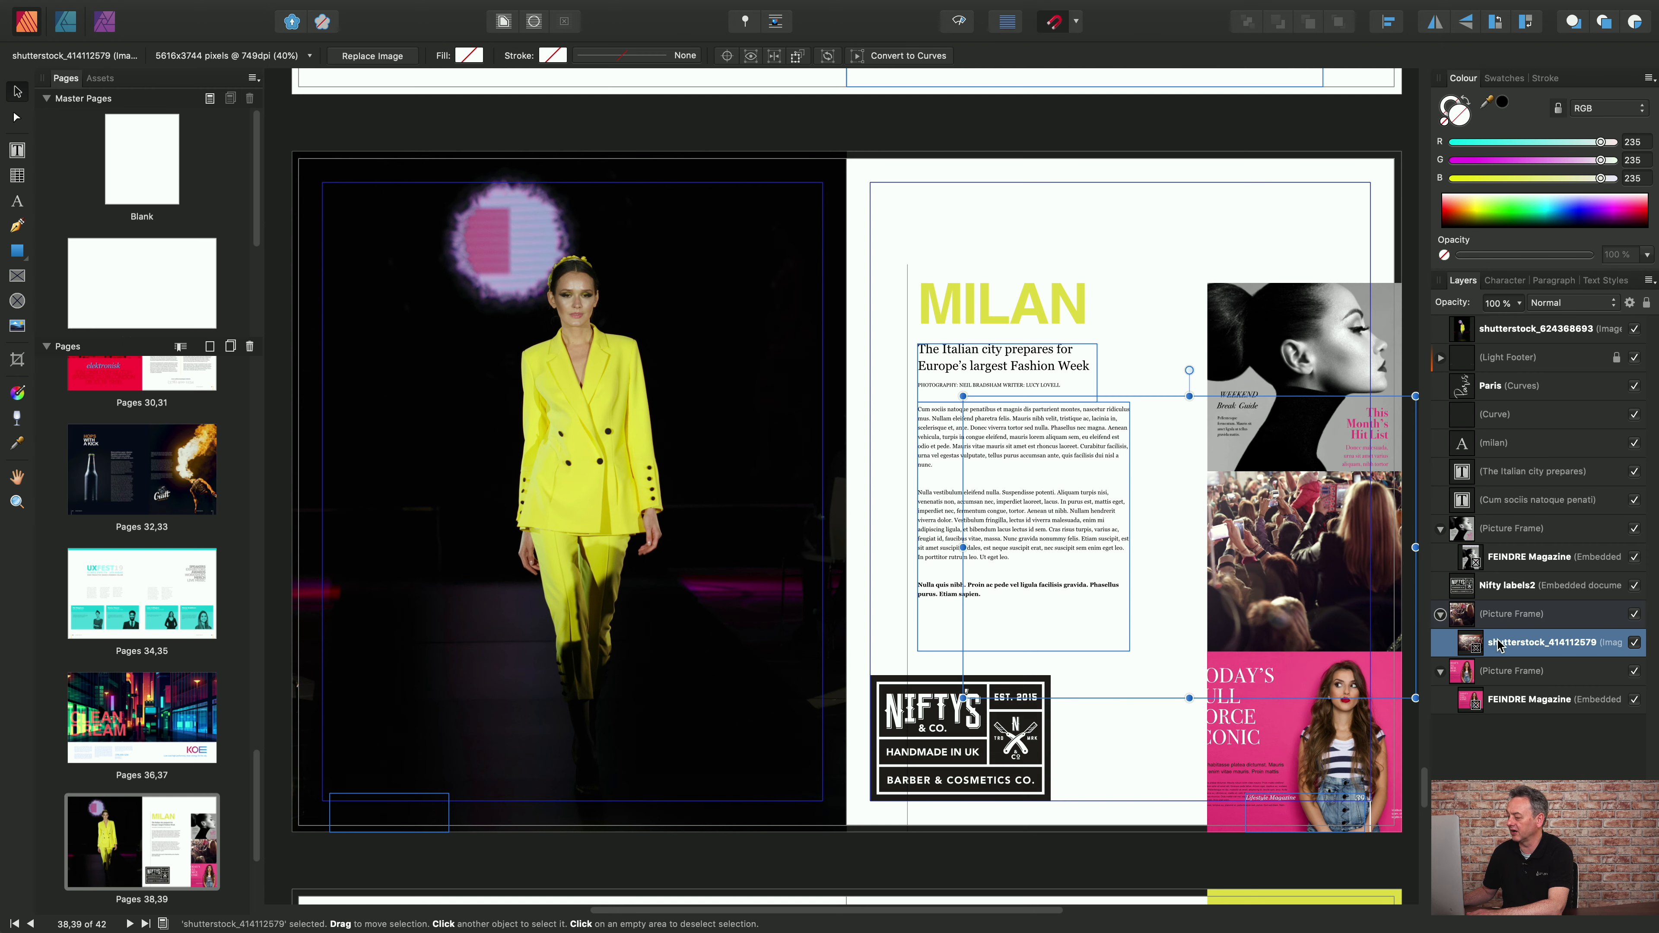
pyautogui.click(310, 56)
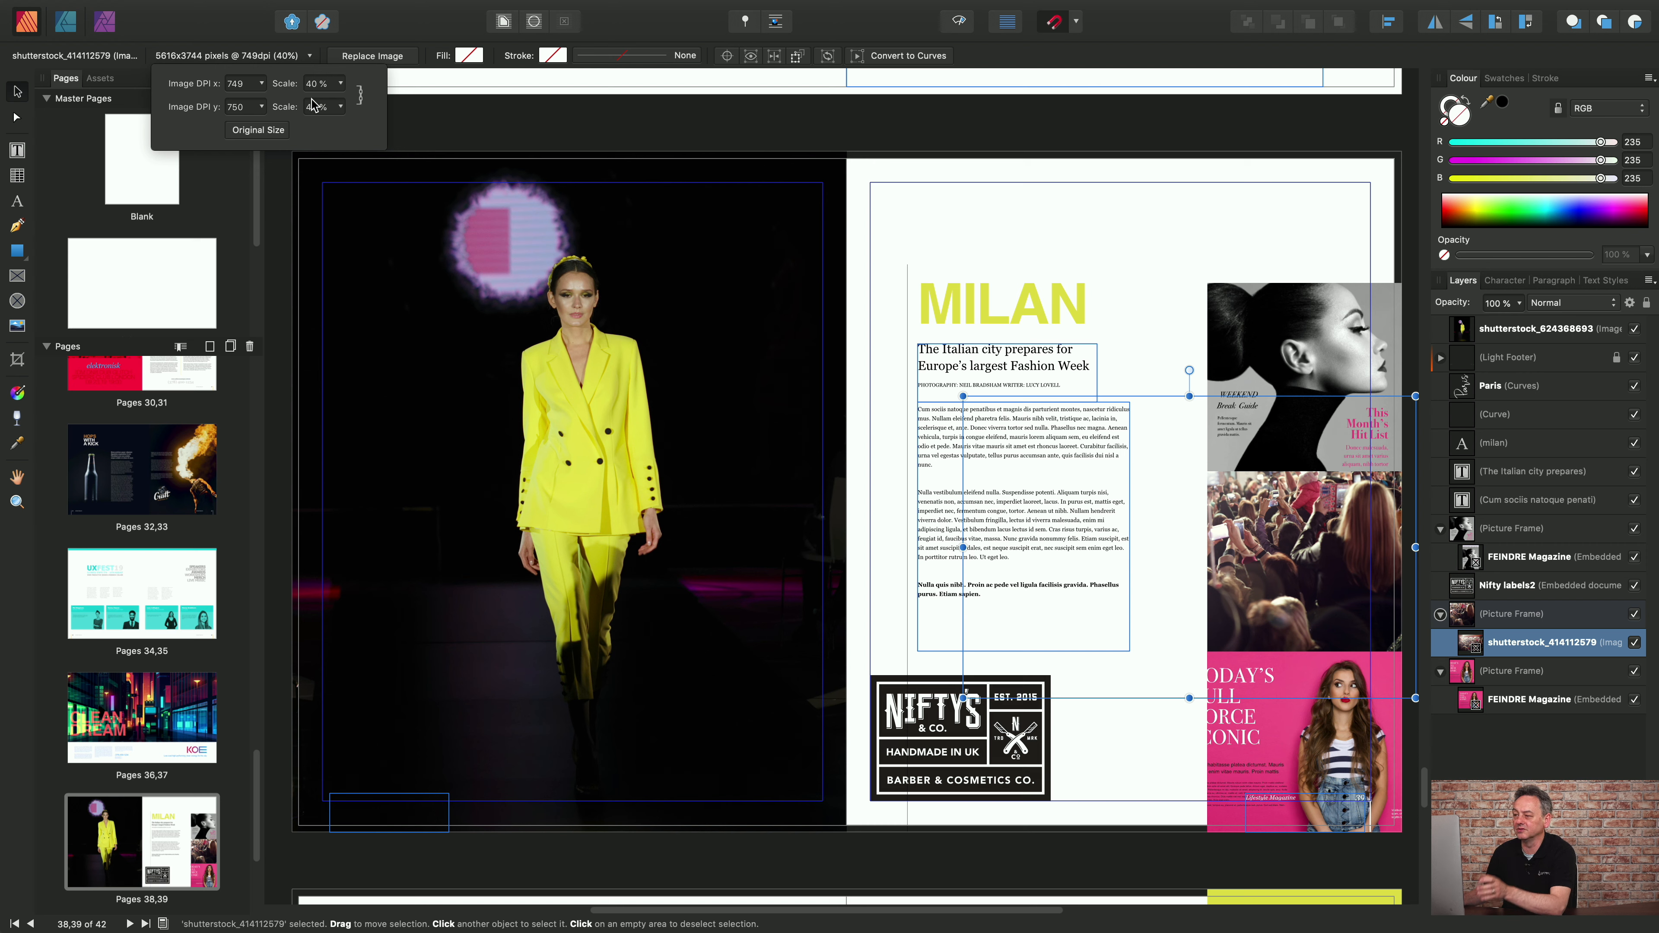
pyautogui.click(1286, 526)
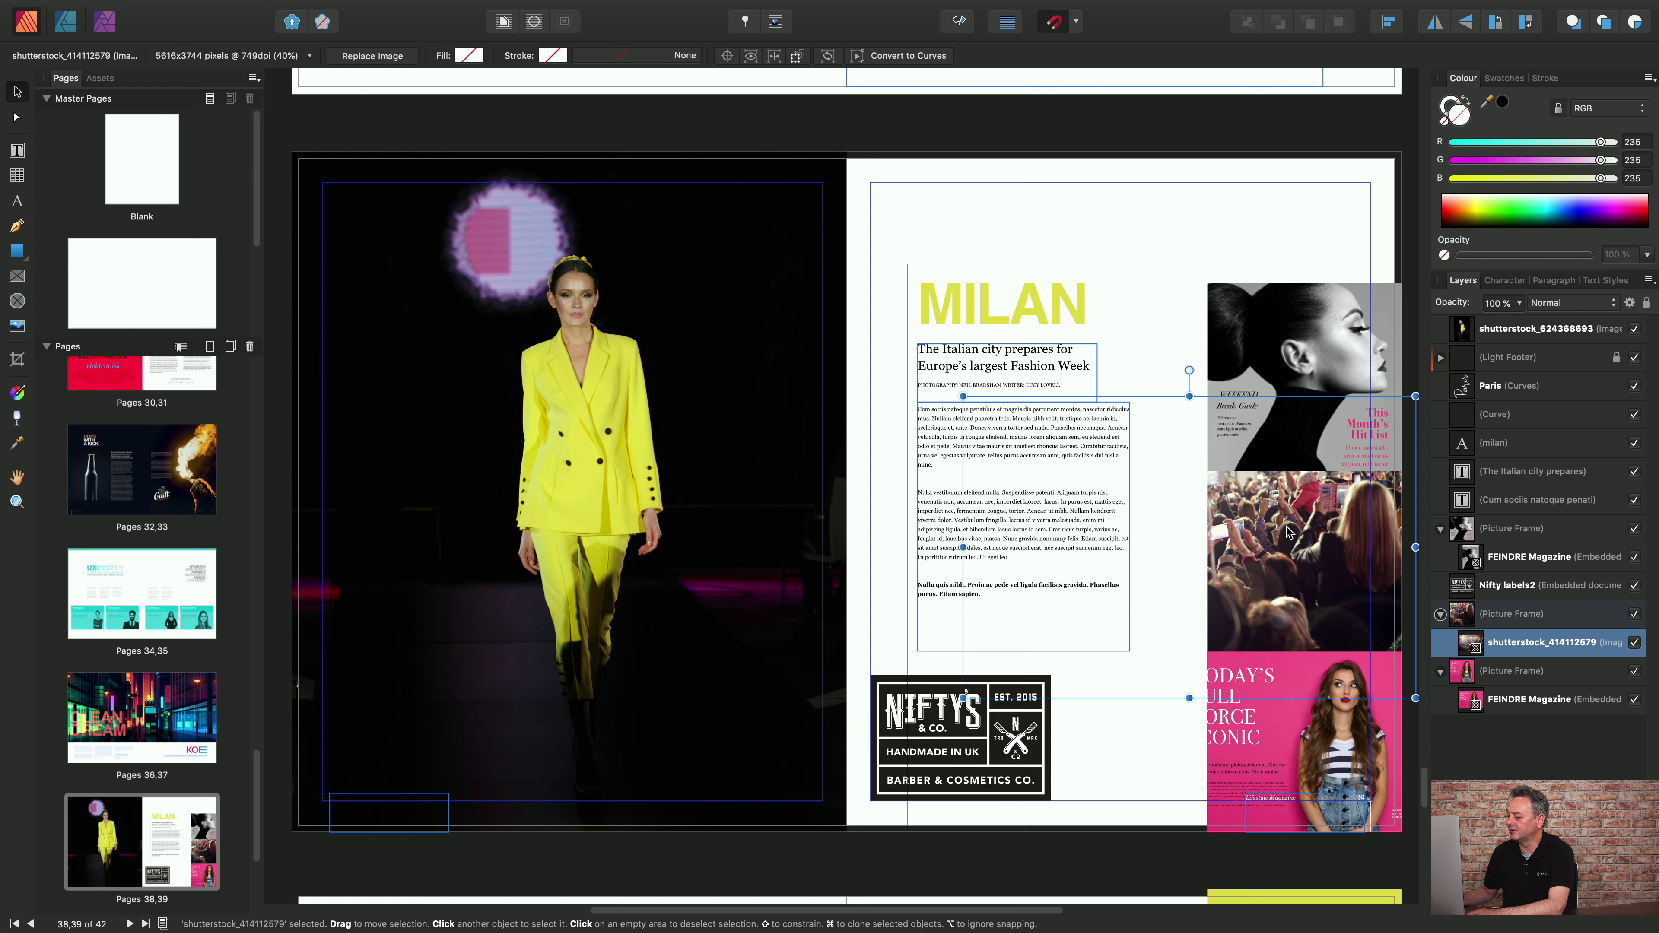
pyautogui.click(386, 57)
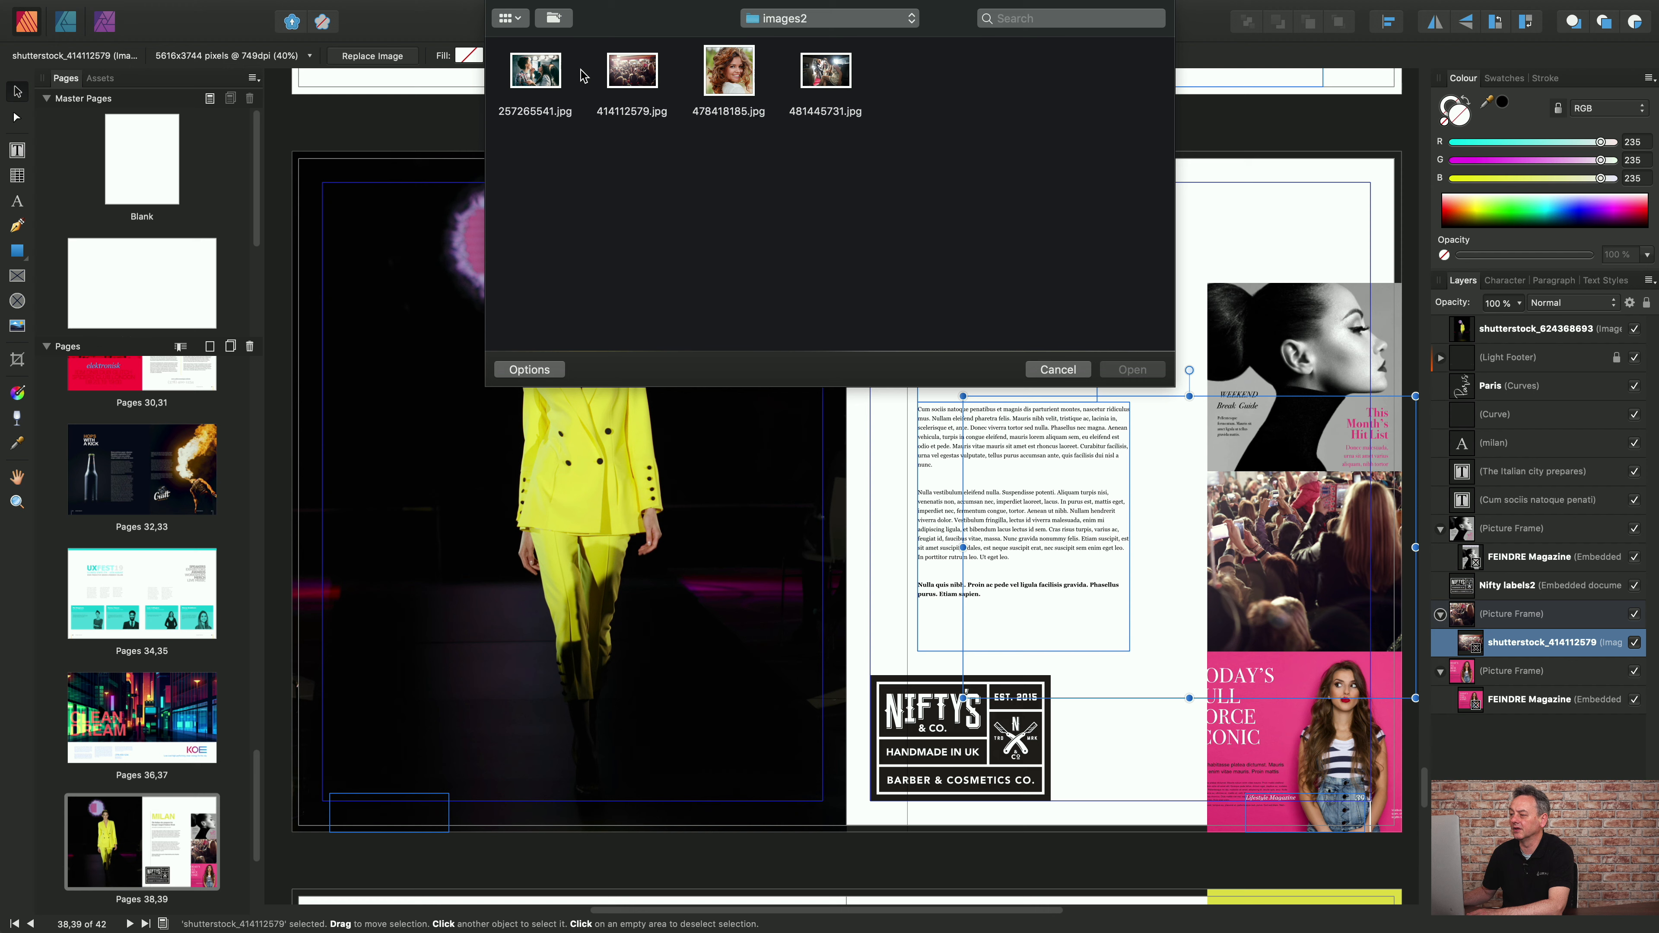
pyautogui.click(535, 77)
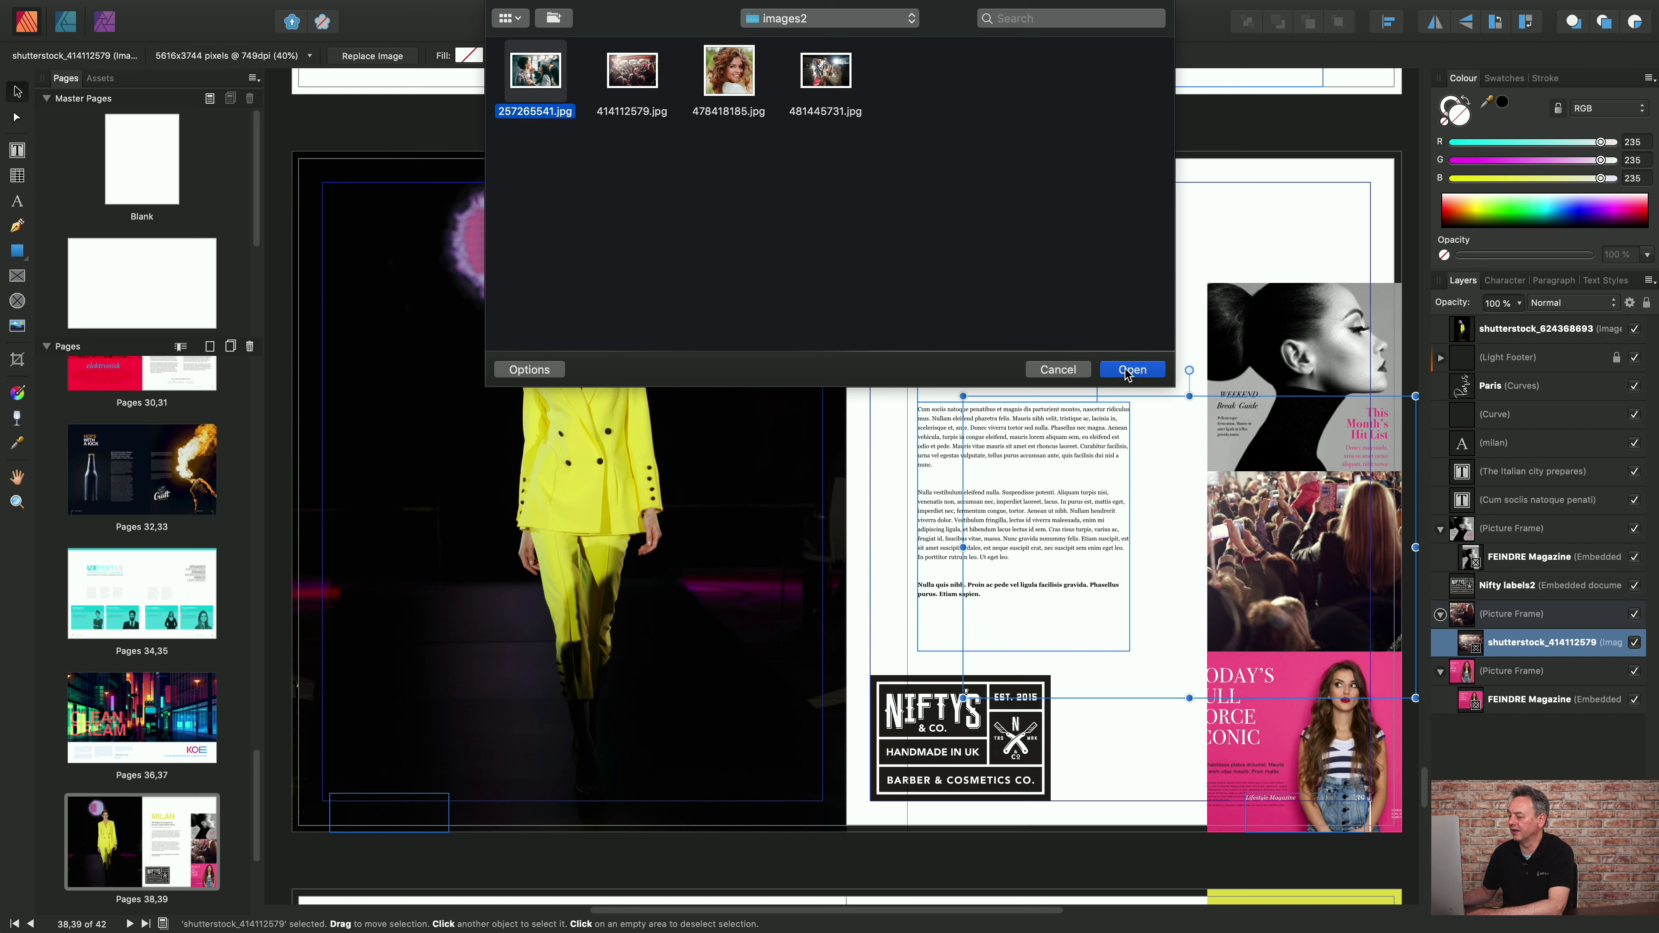
pyautogui.click(1130, 374)
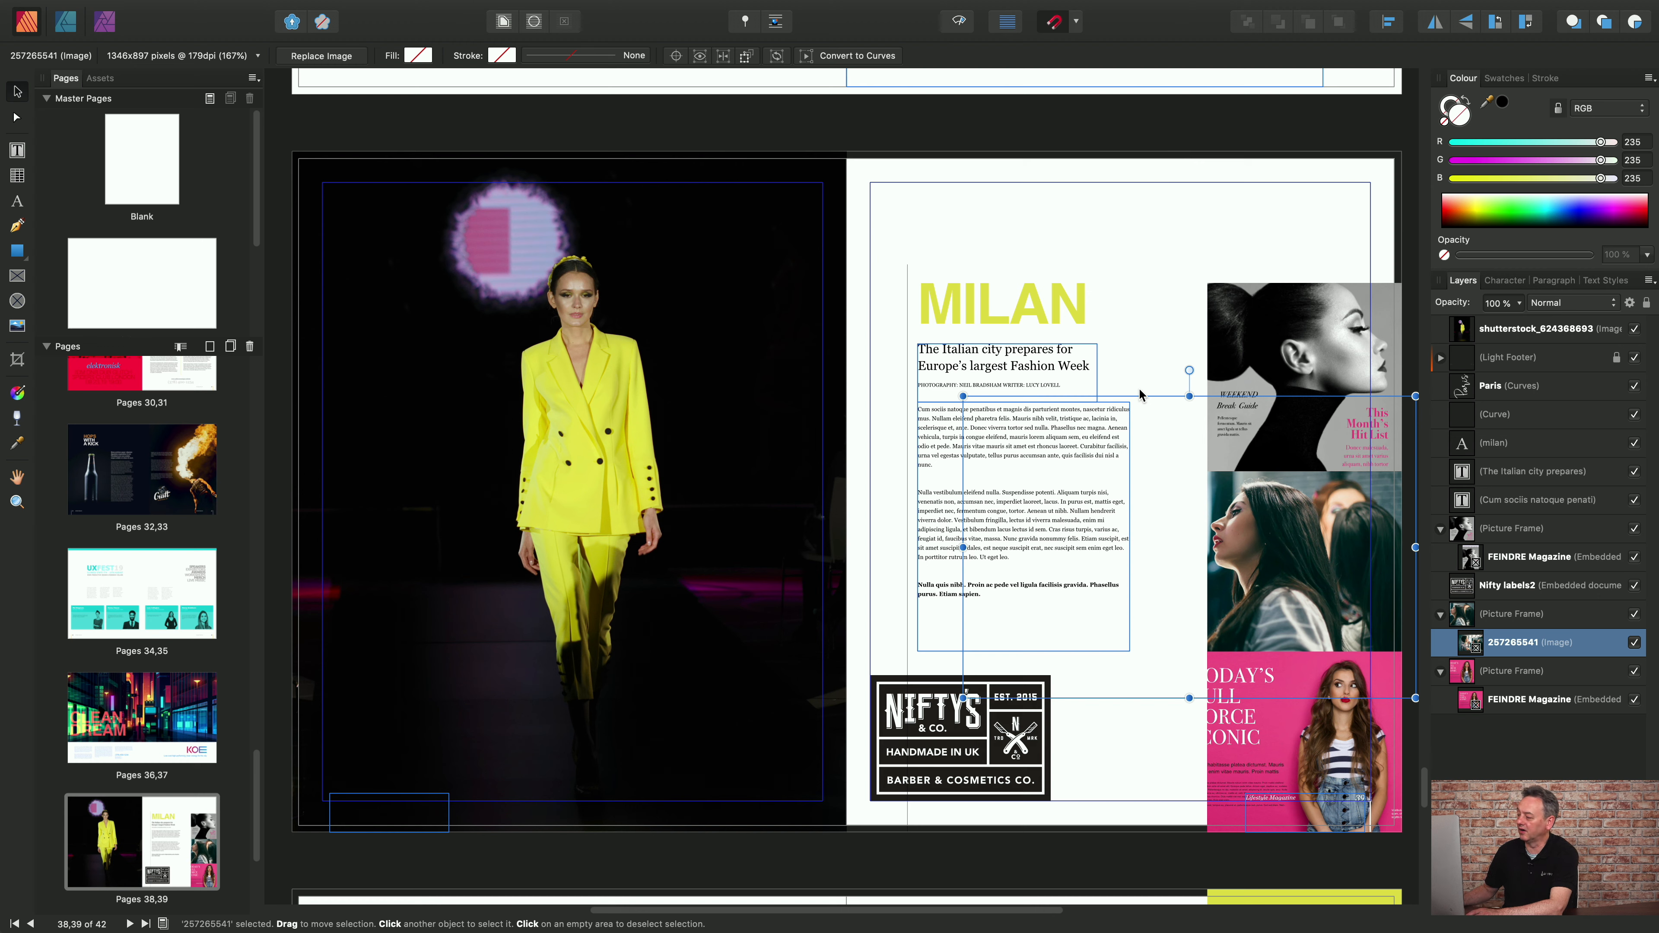
# - Select the FEINDRE Magazine document embedded in the uppermost picture frame to examine its document replacement option
pyautogui.click(1292, 347)
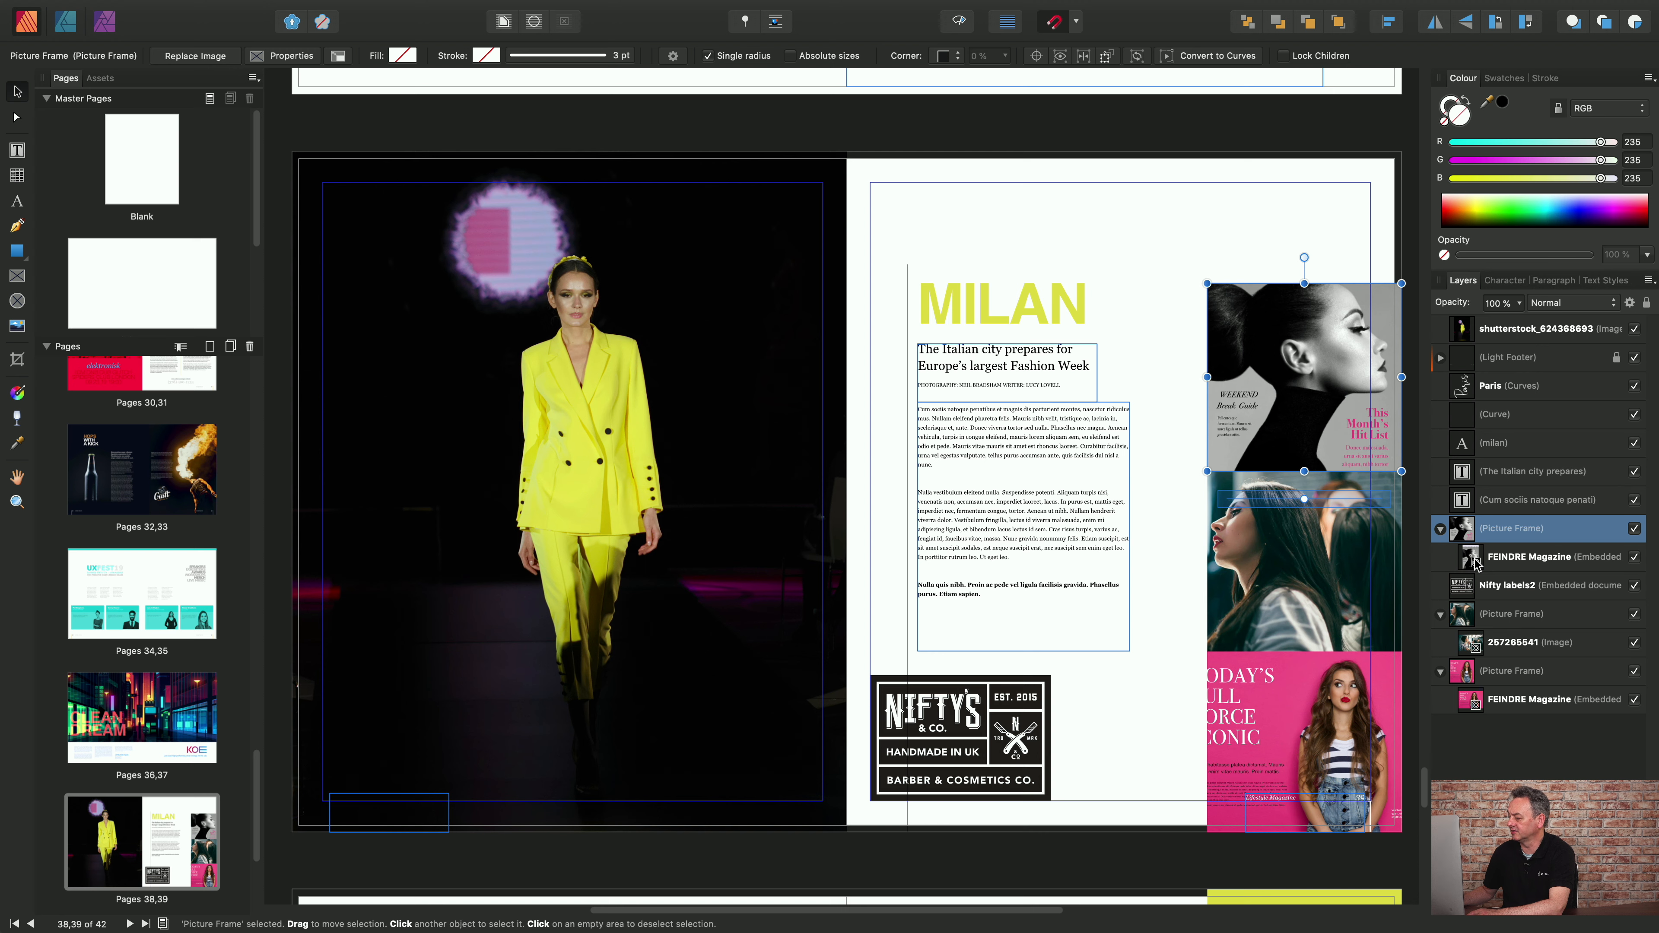
pyautogui.click(1502, 559)
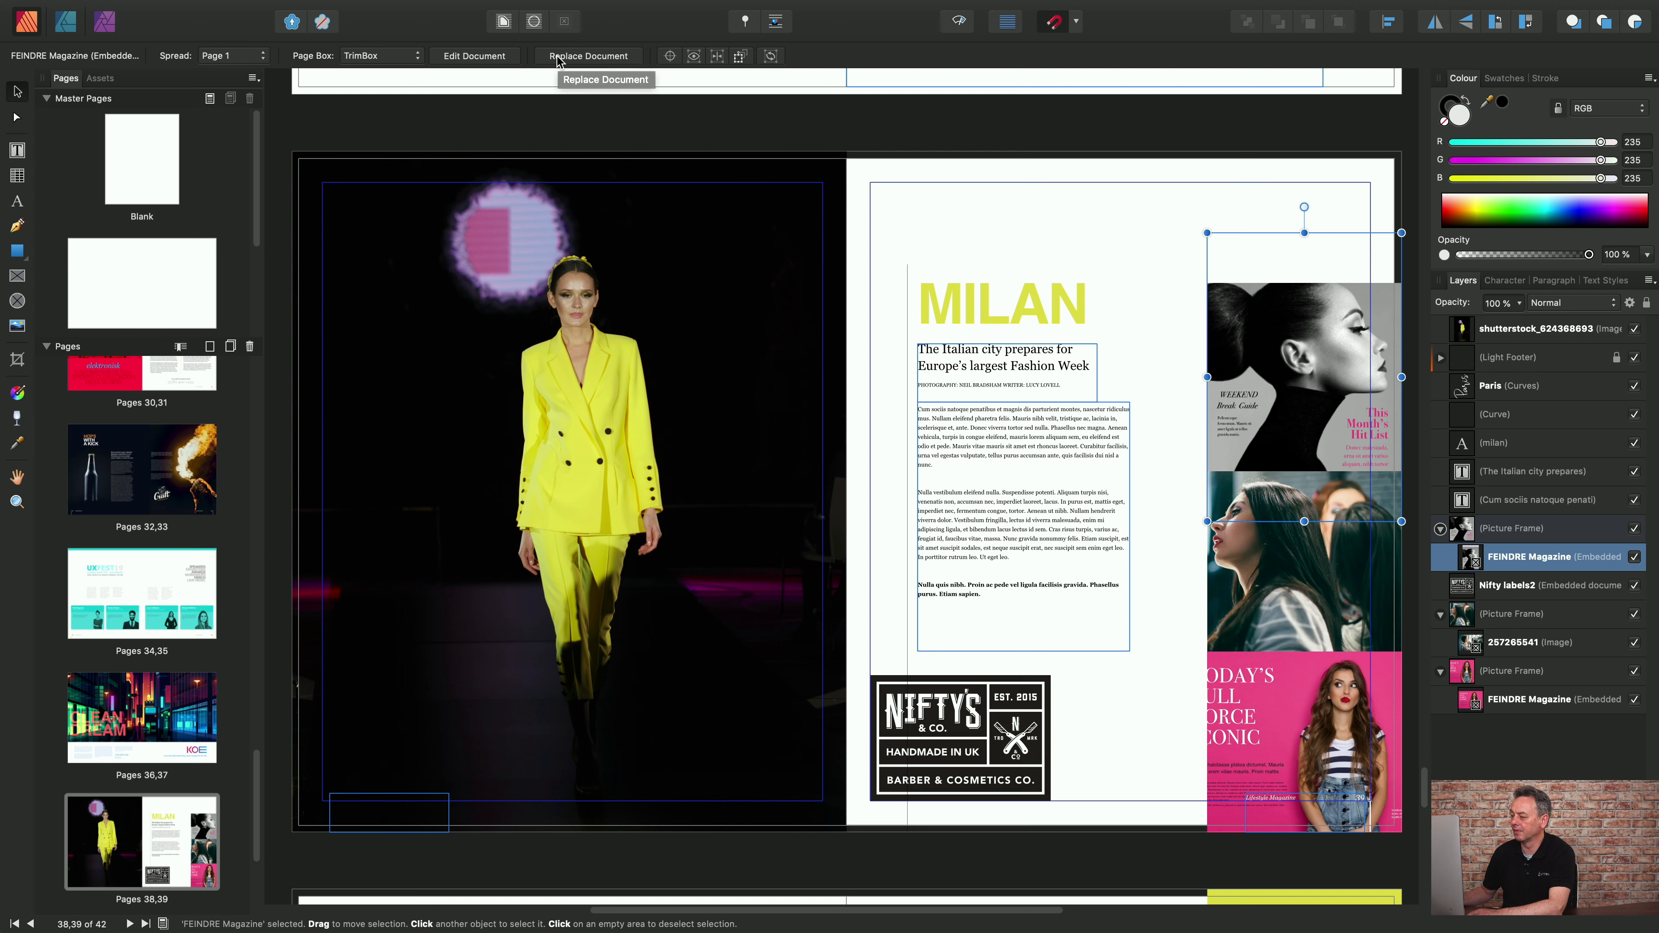
# - Select the yellow-suit runway photo and toggle Clip to Canvas for the document view
pyautogui.click(780, 162)
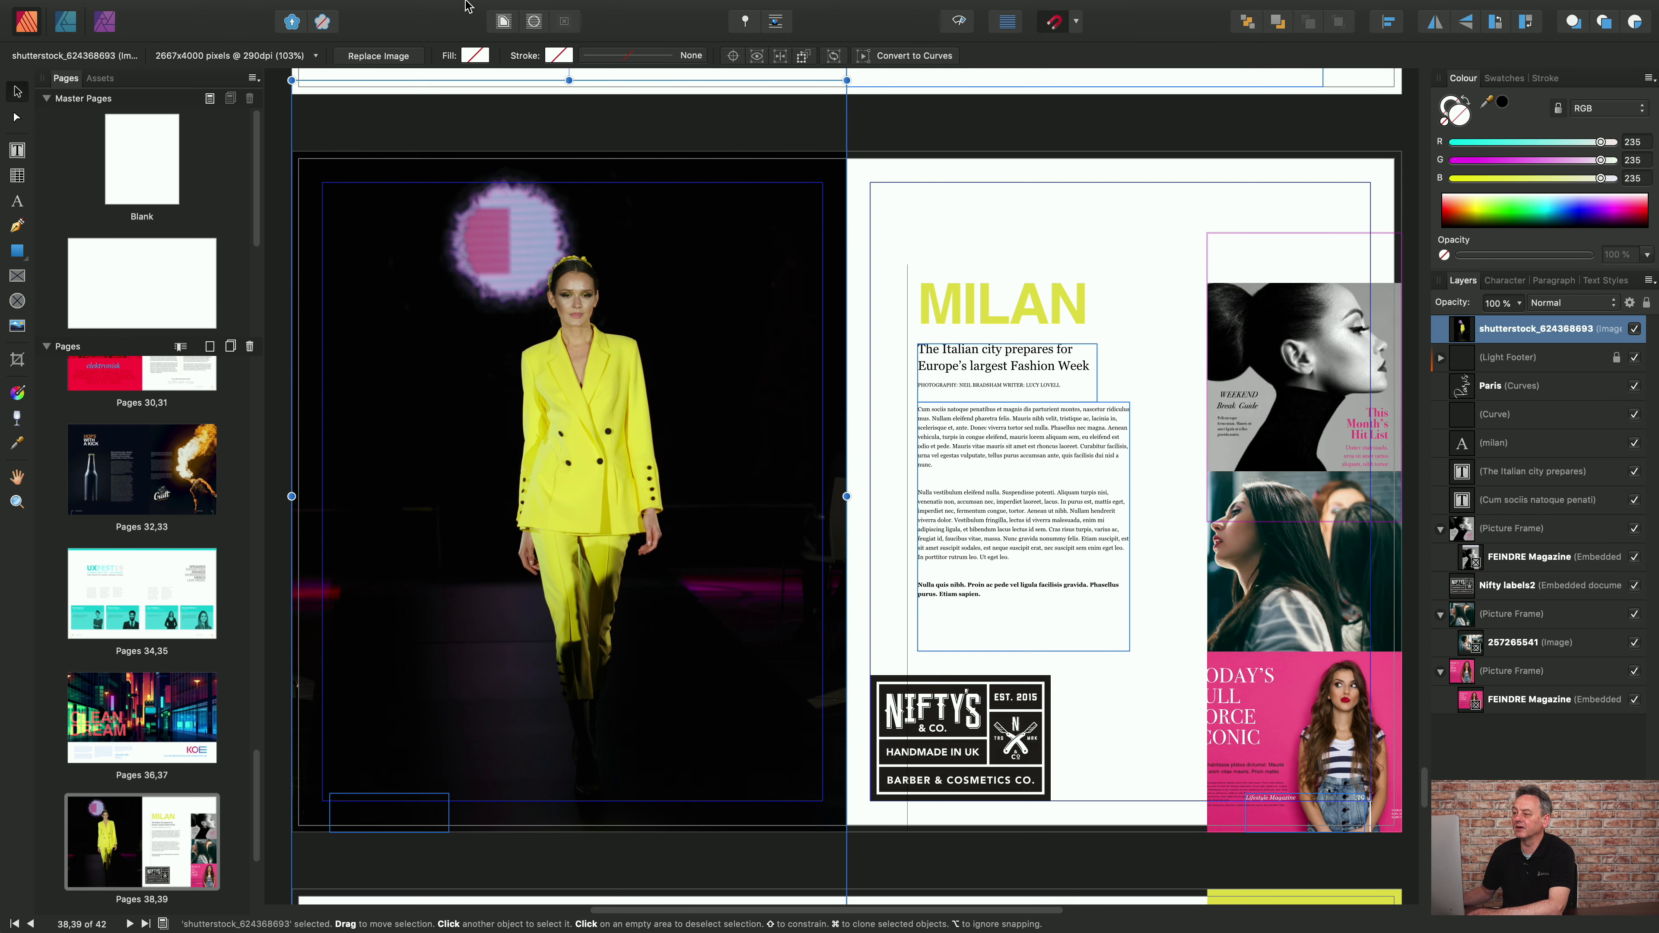
pyautogui.click(532, 8)
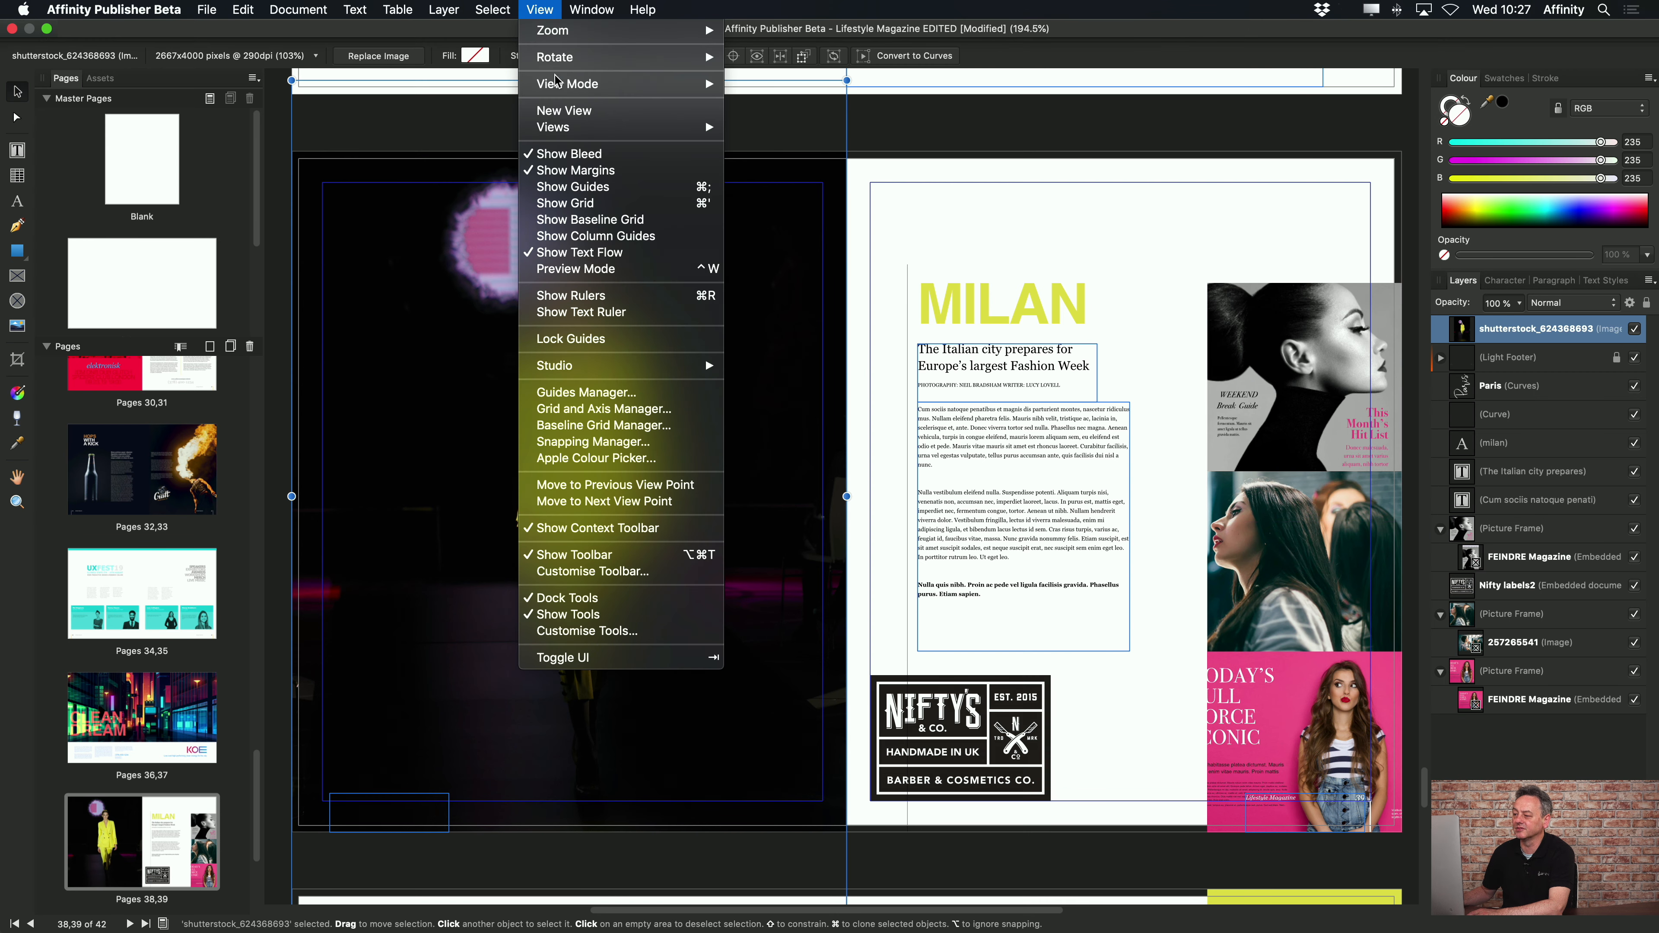
pyautogui.moveTo(563, 88)
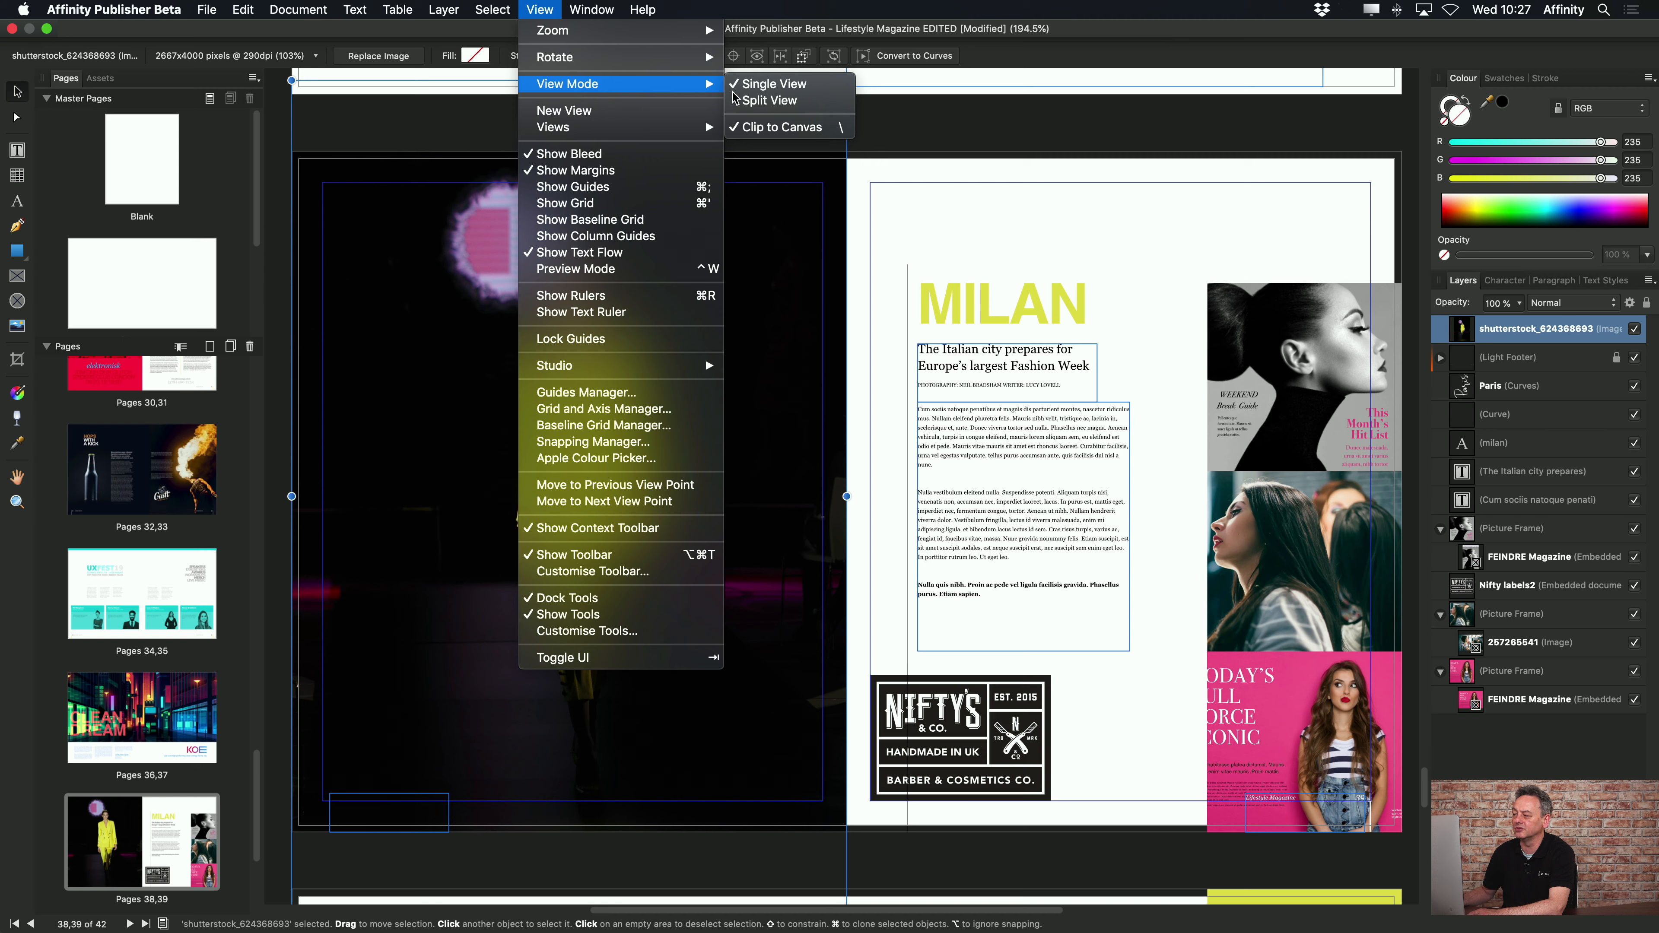
pyautogui.click(770, 129)
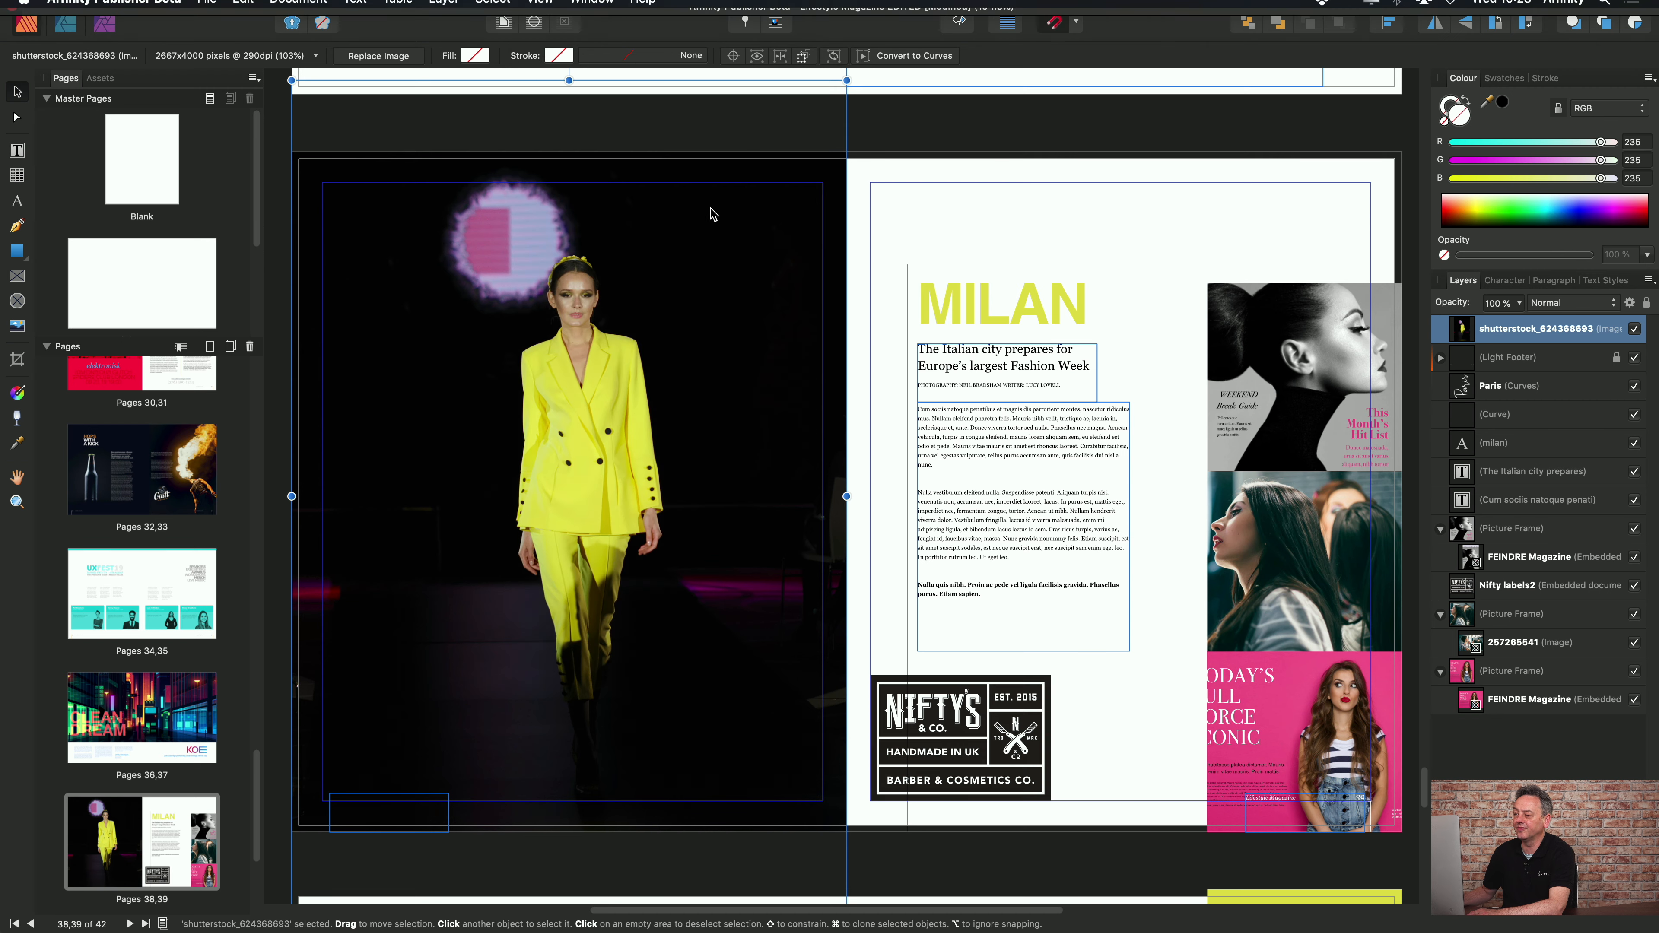